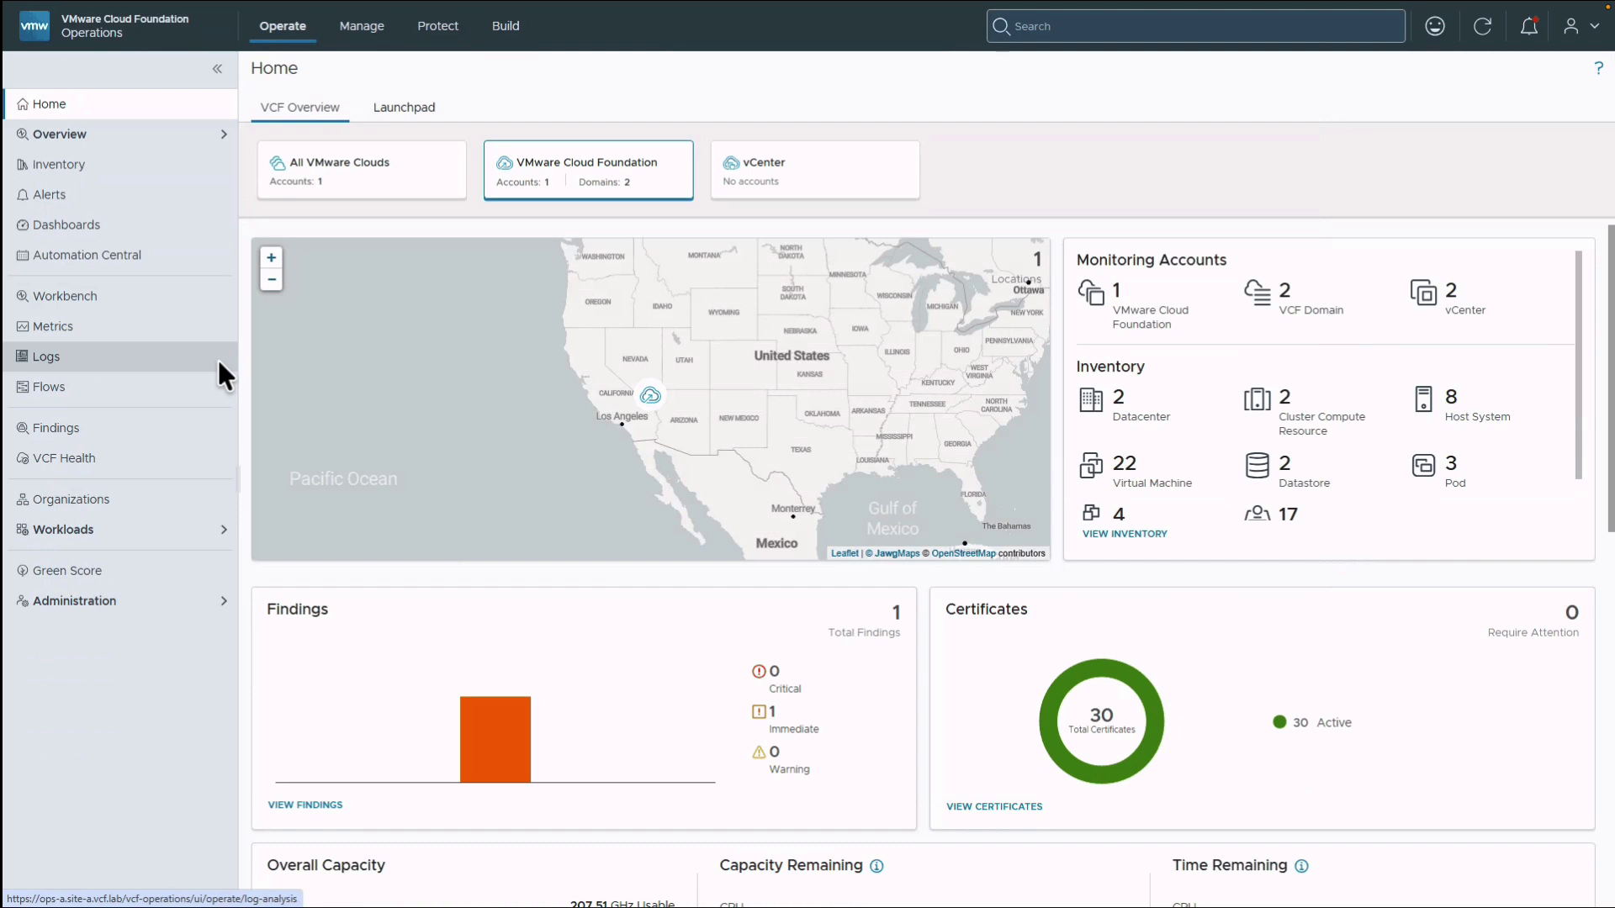
Step: Start installing log management from the Logs page by adding the Log management component in VCF Management
{"action": "left_click", "coordinate": [218, 360]}
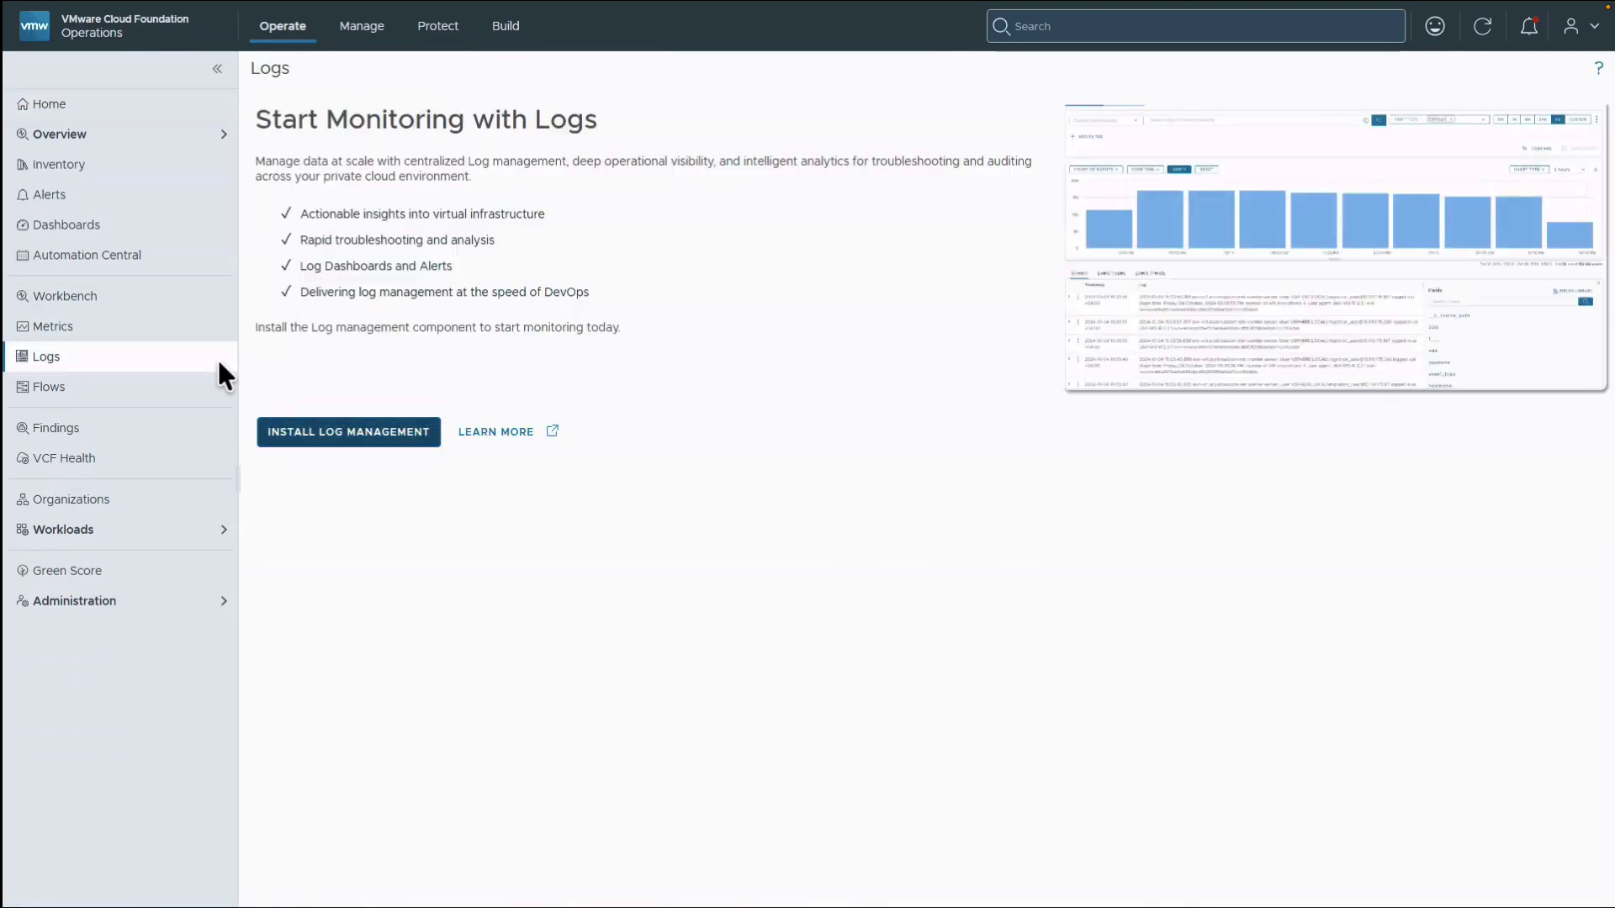
{"action": "left_click", "coordinate": [372, 437]}
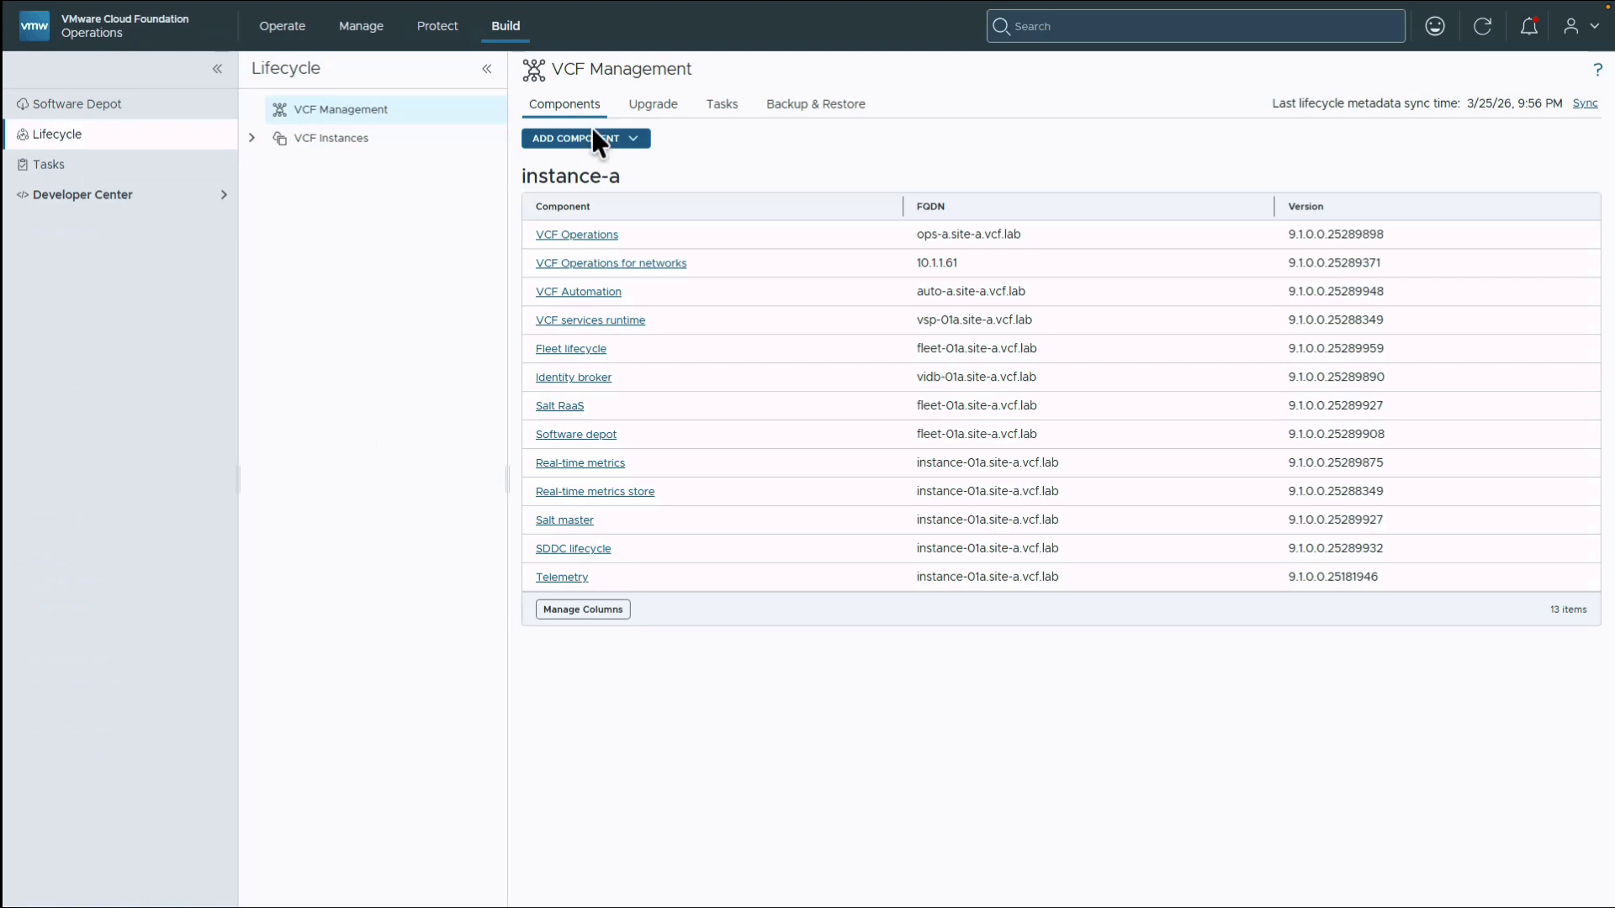
{"action": "left_click", "coordinate": [633, 134]}
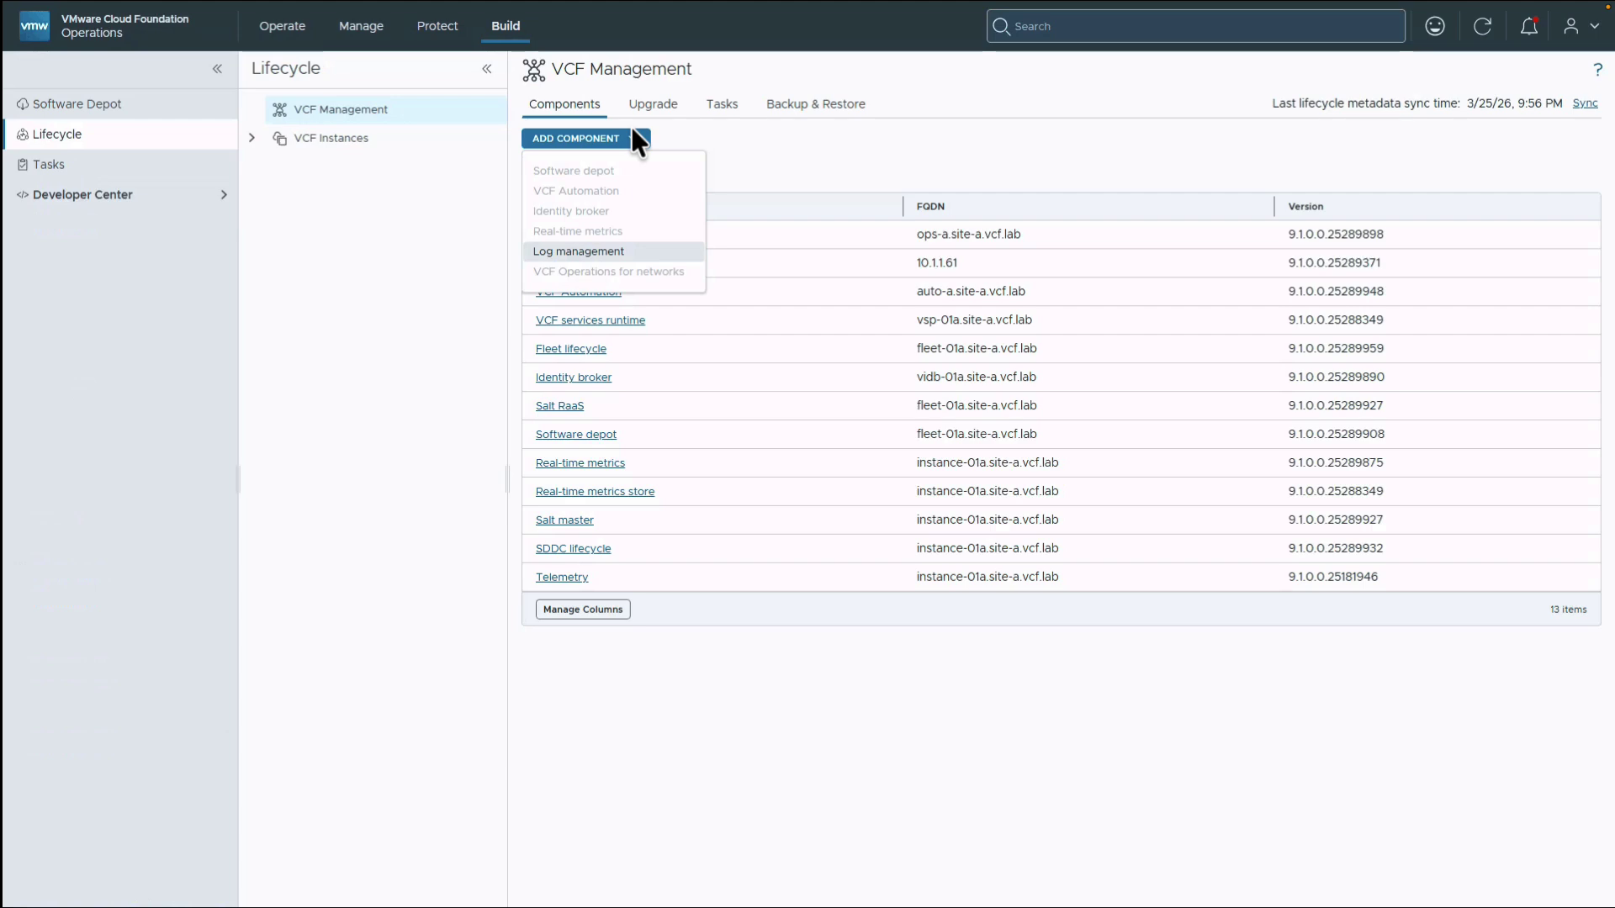
{"action": "left_click", "coordinate": [626, 257]}
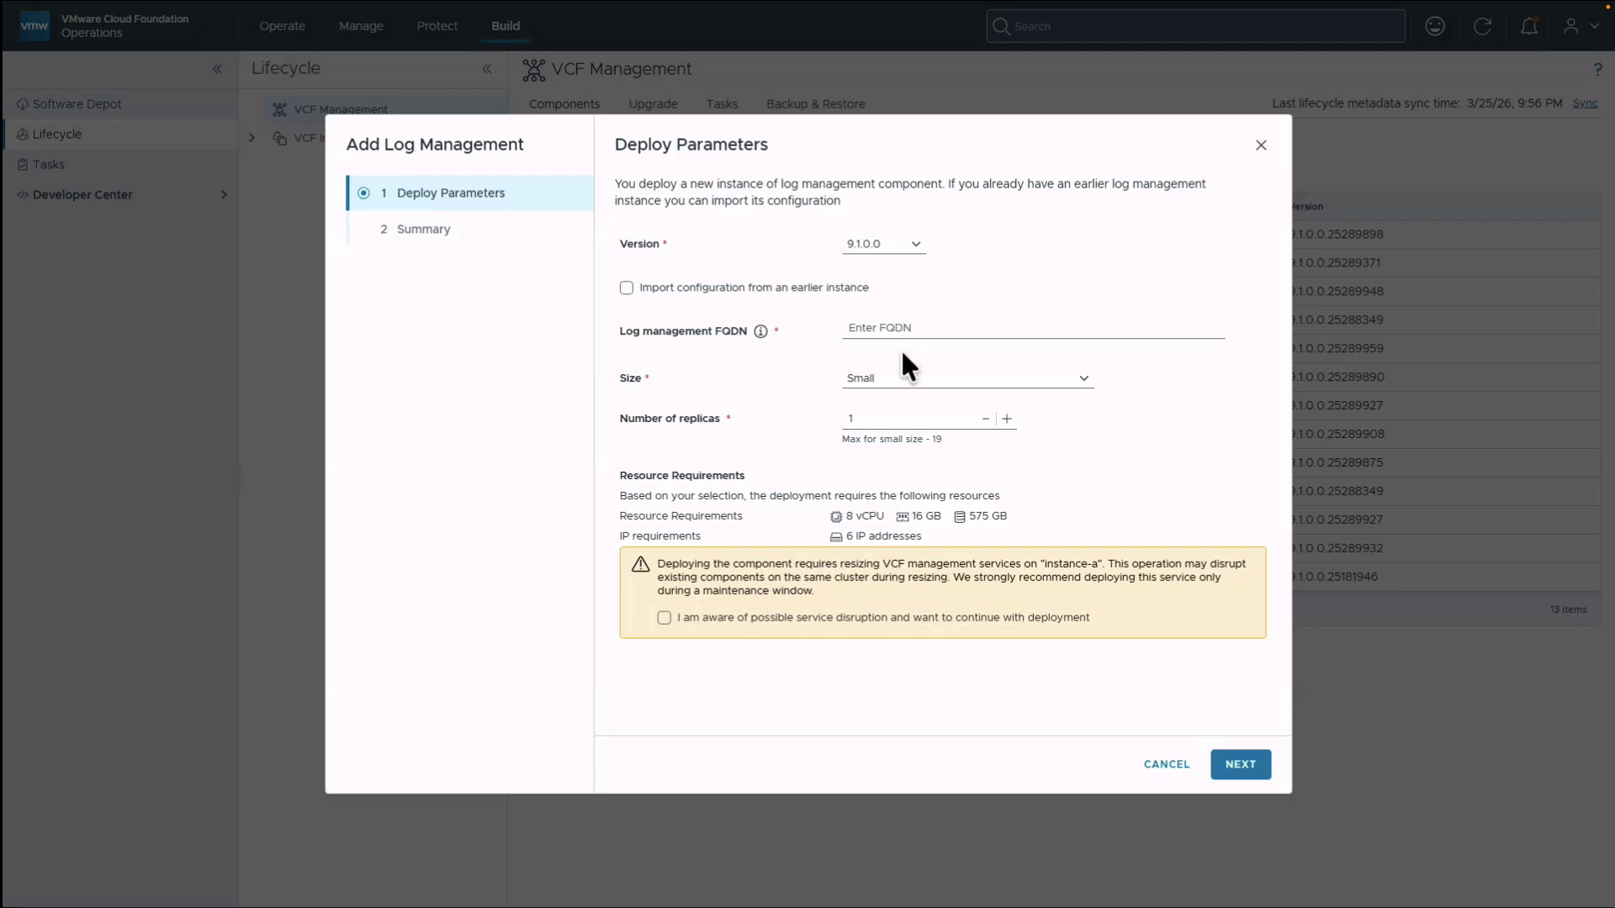
Step: Set the log management FQDN to opslogs-a.site-a.vcf.lab, try the Medium and Large sizes, and choose Small
{"action": "left_click", "coordinate": [794, 286]}
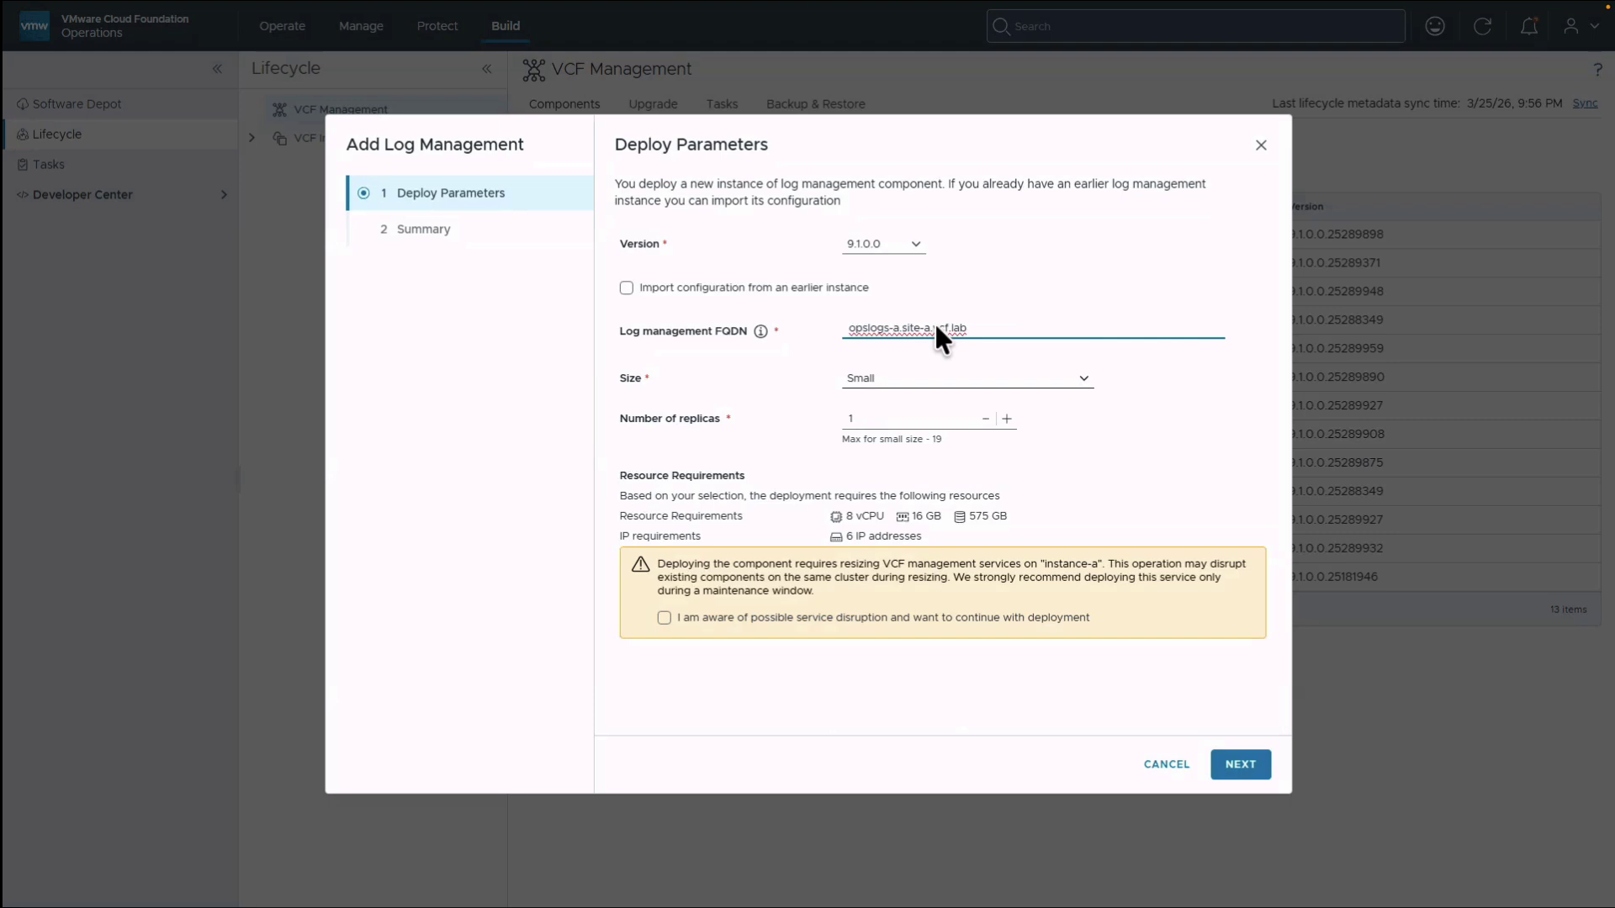
{"action": "left_click", "coordinate": [1083, 378]}
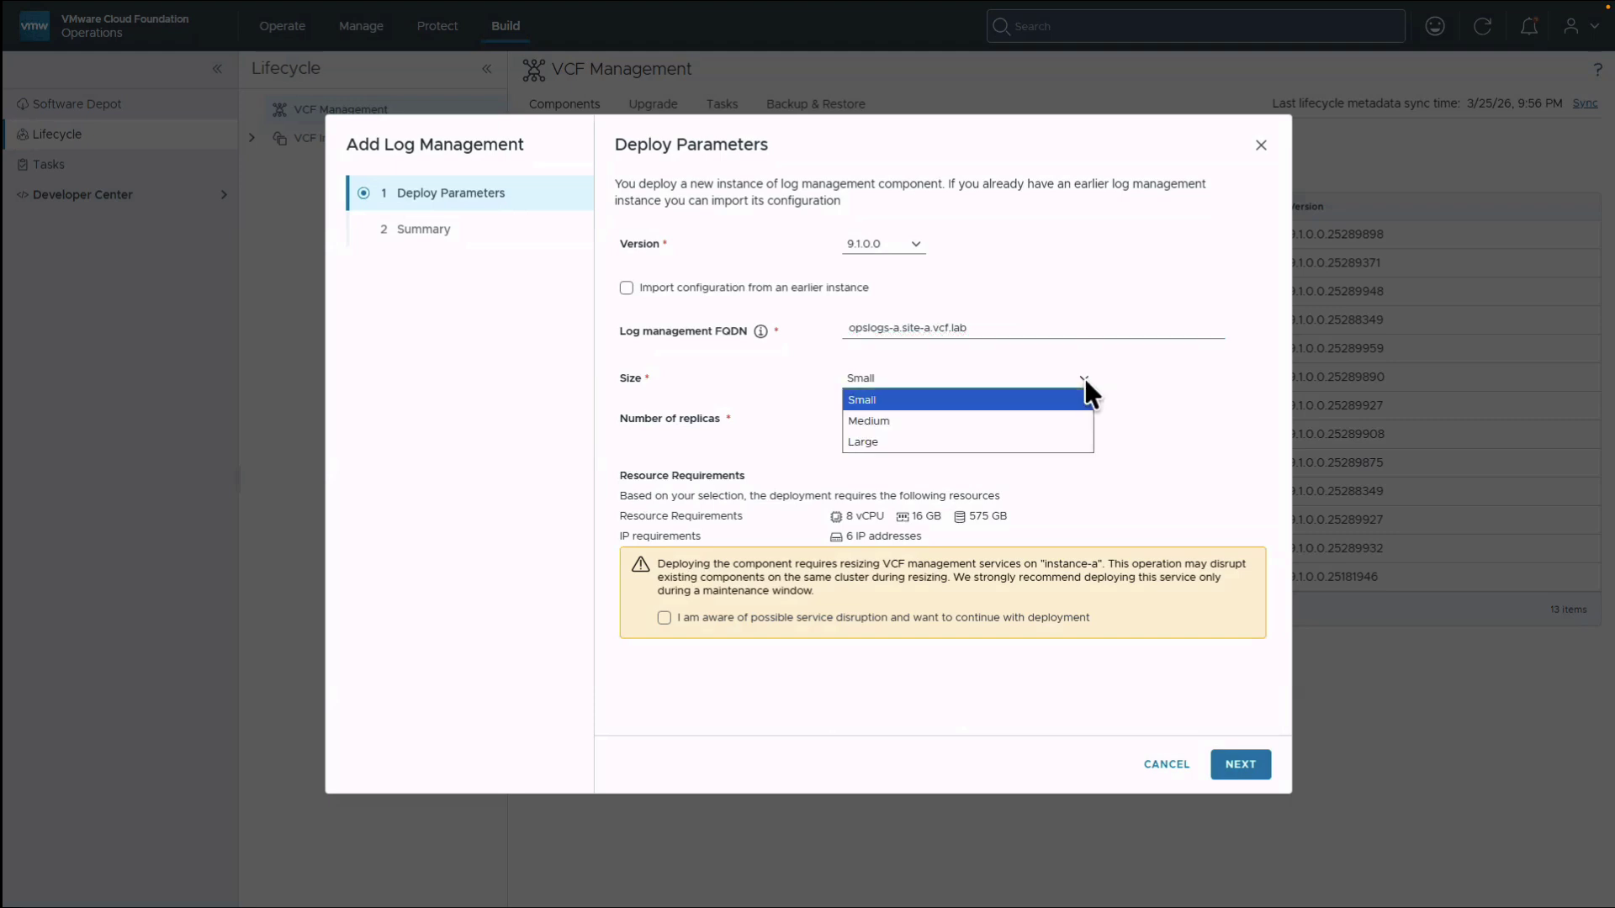
{"action": "left_click", "coordinate": [1007, 420]}
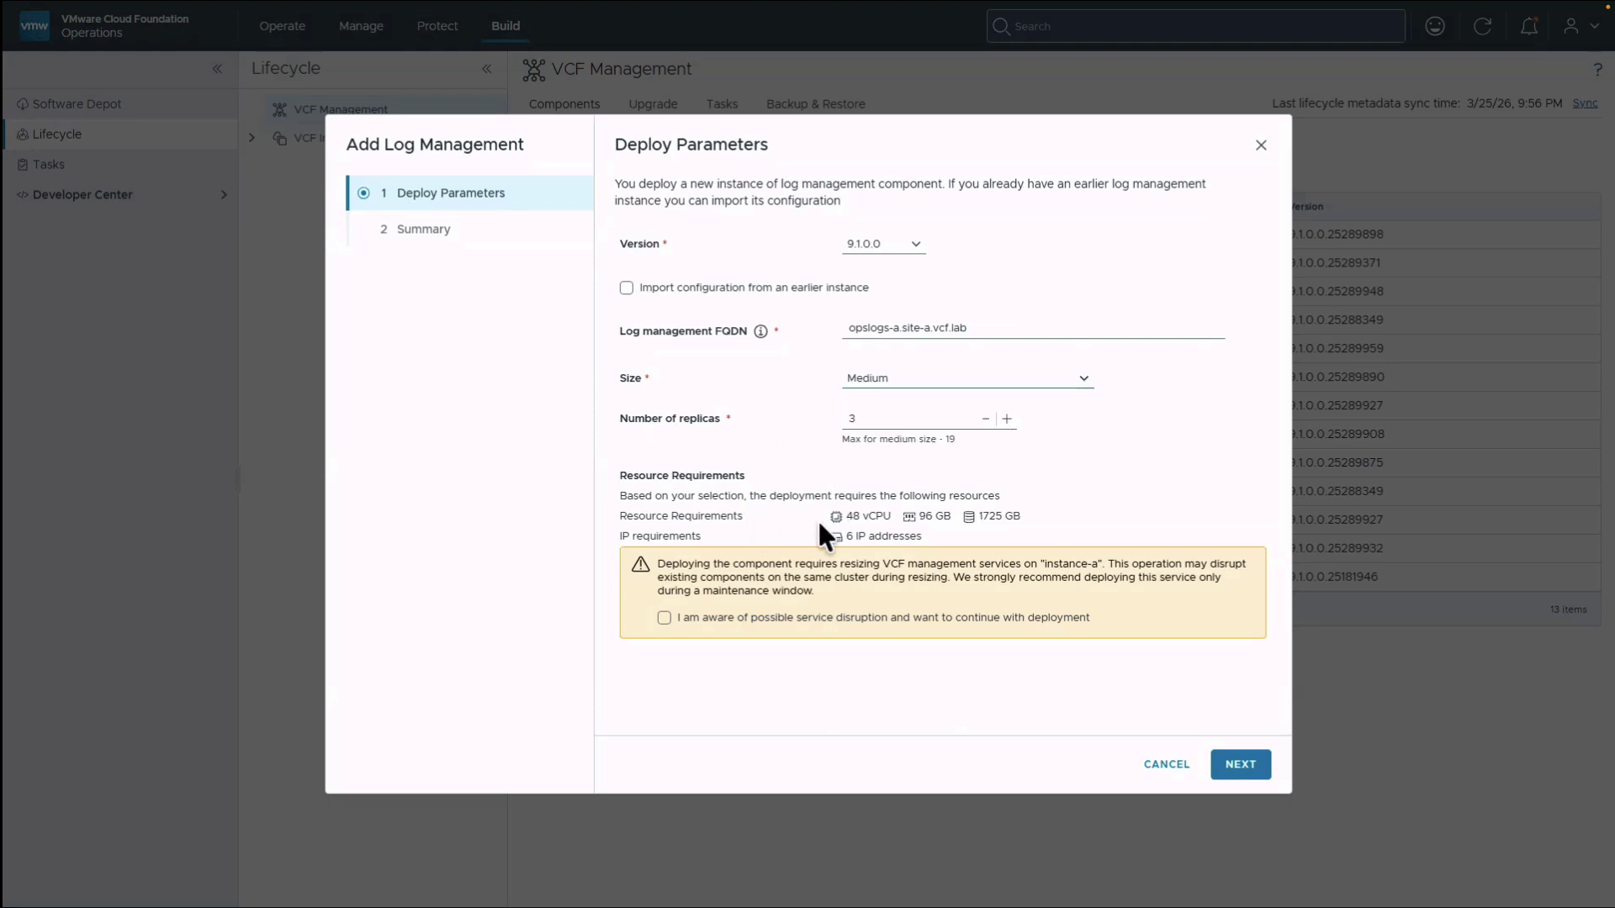
{"action": "left_click", "coordinate": [1083, 378]}
{"action": "left_click", "coordinate": [1046, 438]}
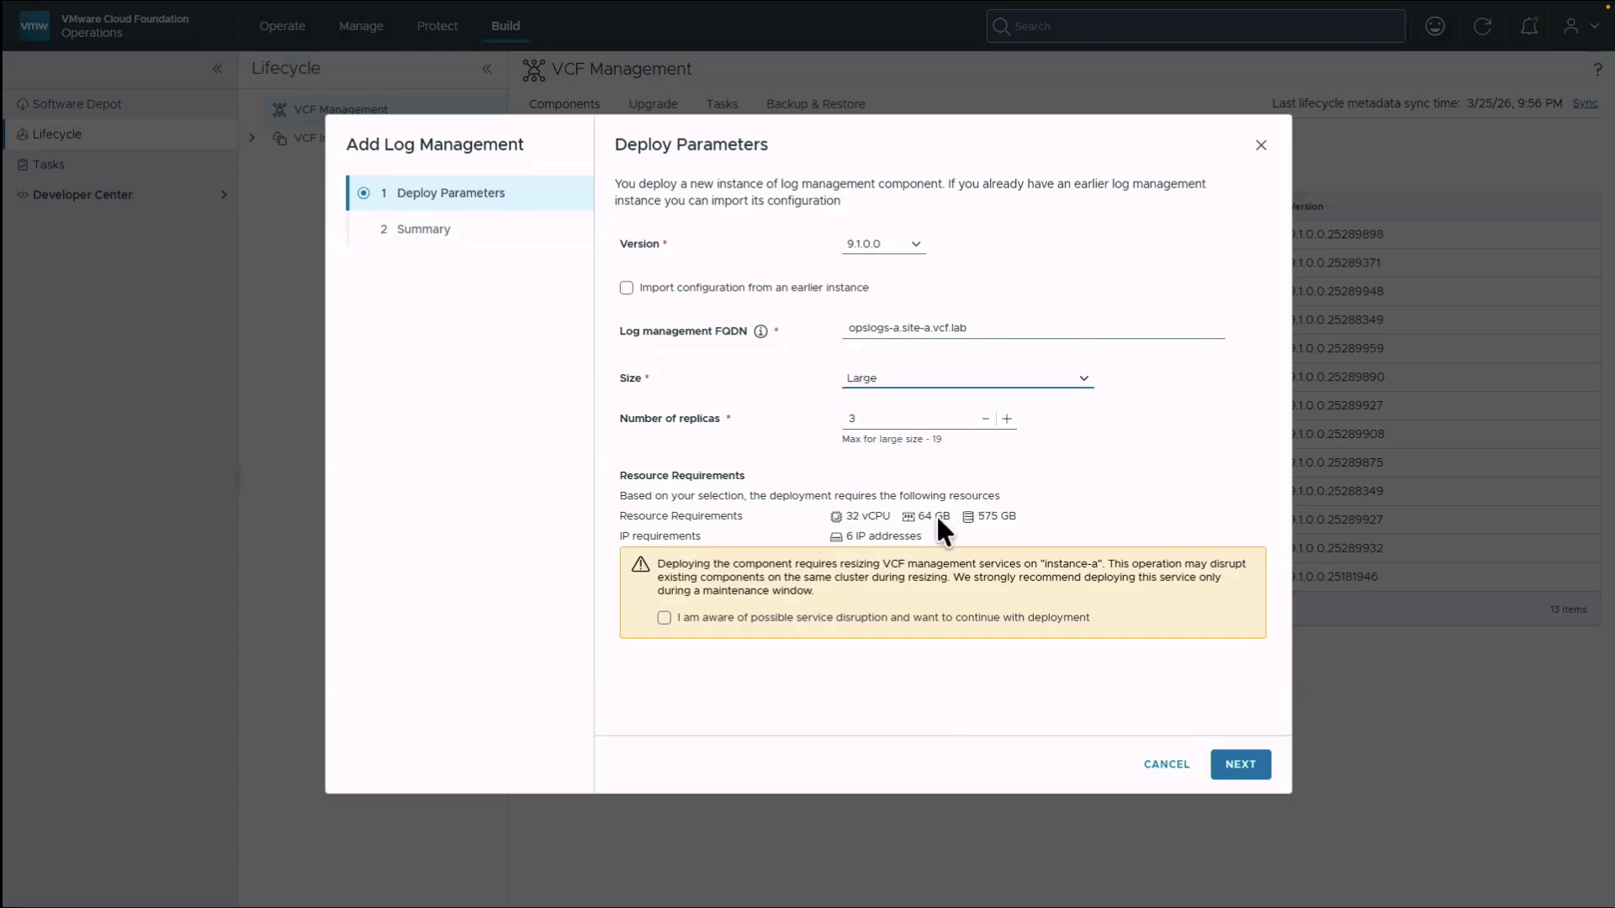
{"action": "left_click", "coordinate": [1080, 377]}
{"action": "left_click", "coordinate": [1043, 399]}
Step: Acknowledge the possible service disruption and deploy the log management component
{"action": "left_click", "coordinate": [664, 617]}
{"action": "left_click", "coordinate": [1243, 764]}
{"action": "left_click", "coordinate": [1241, 763]}
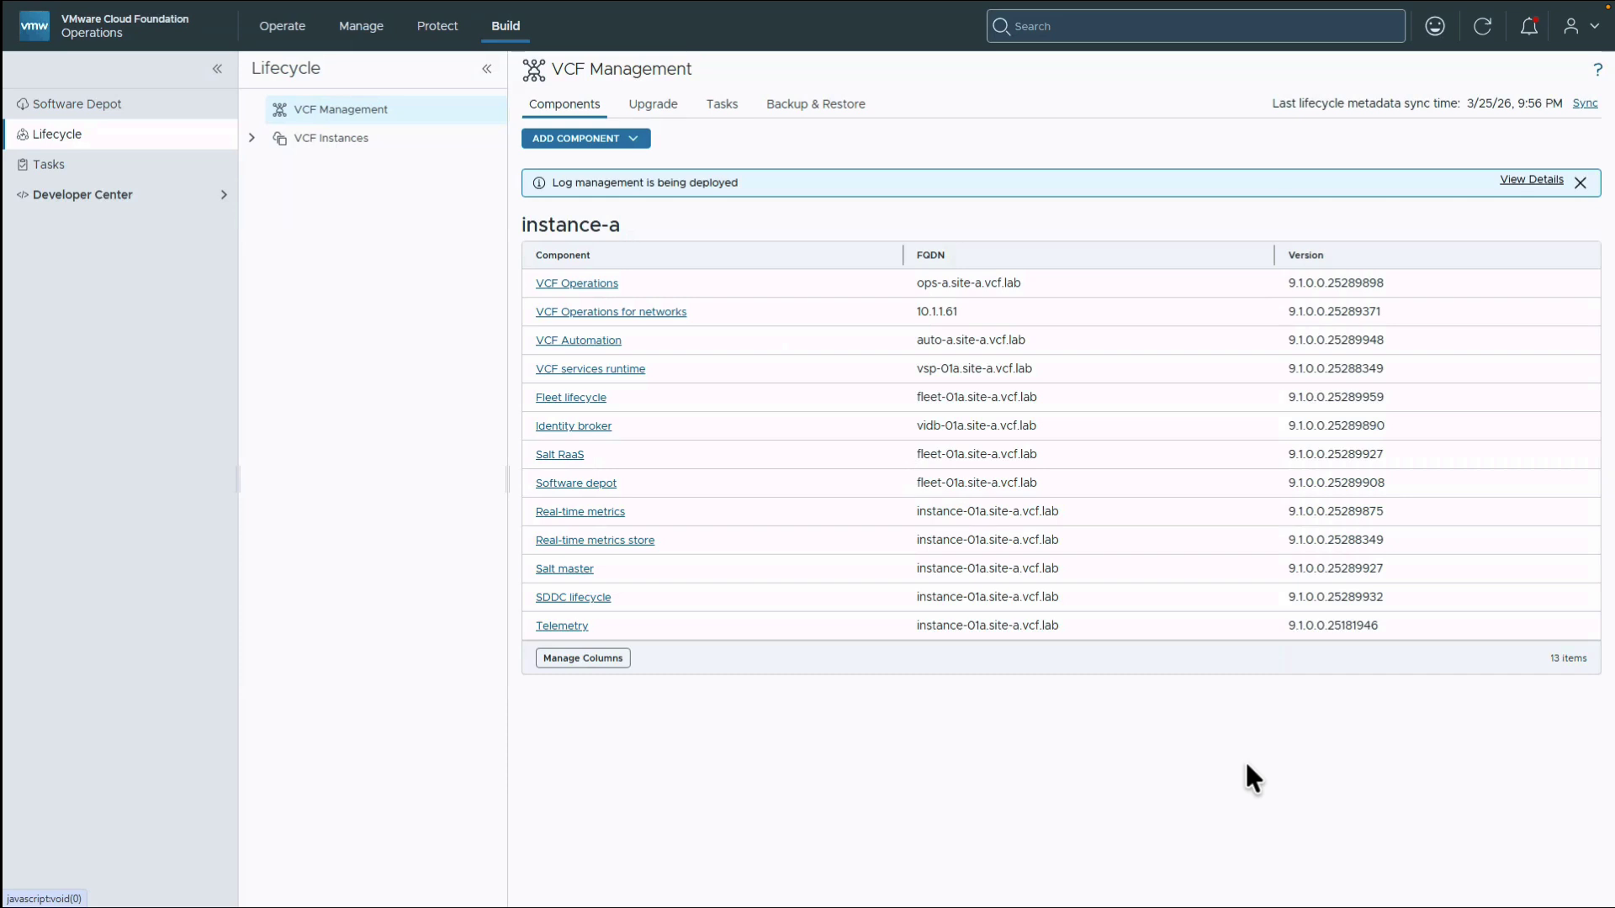
Step: Review the log management installation task and open the details of the deployed component
{"action": "left_click", "coordinate": [1529, 177]}
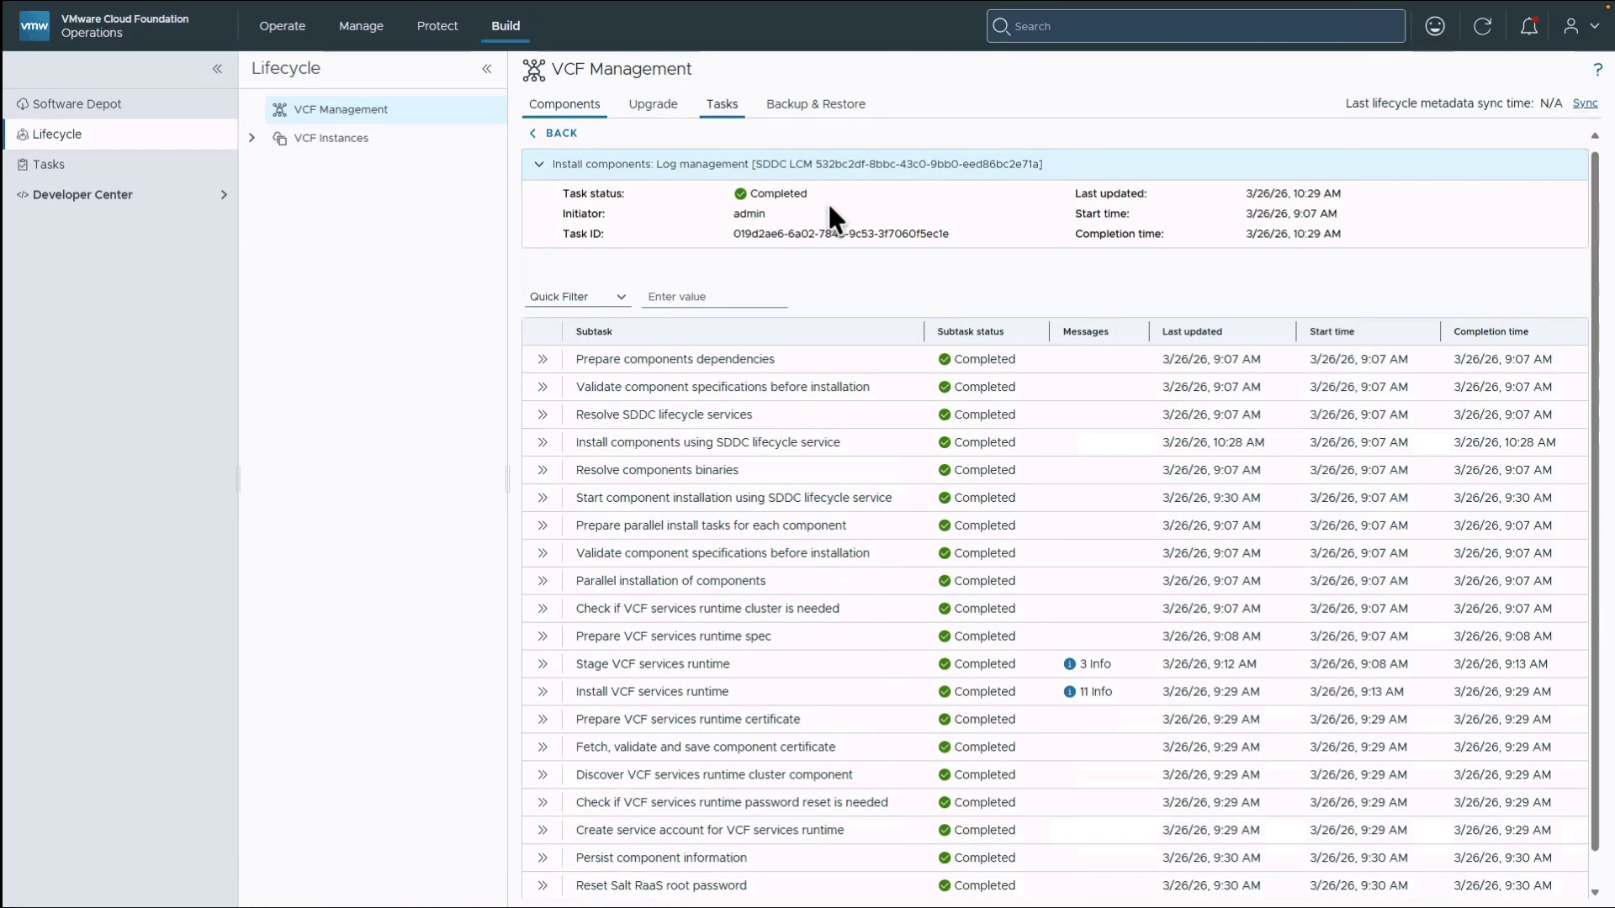
{"action": "left_click", "coordinate": [588, 108]}
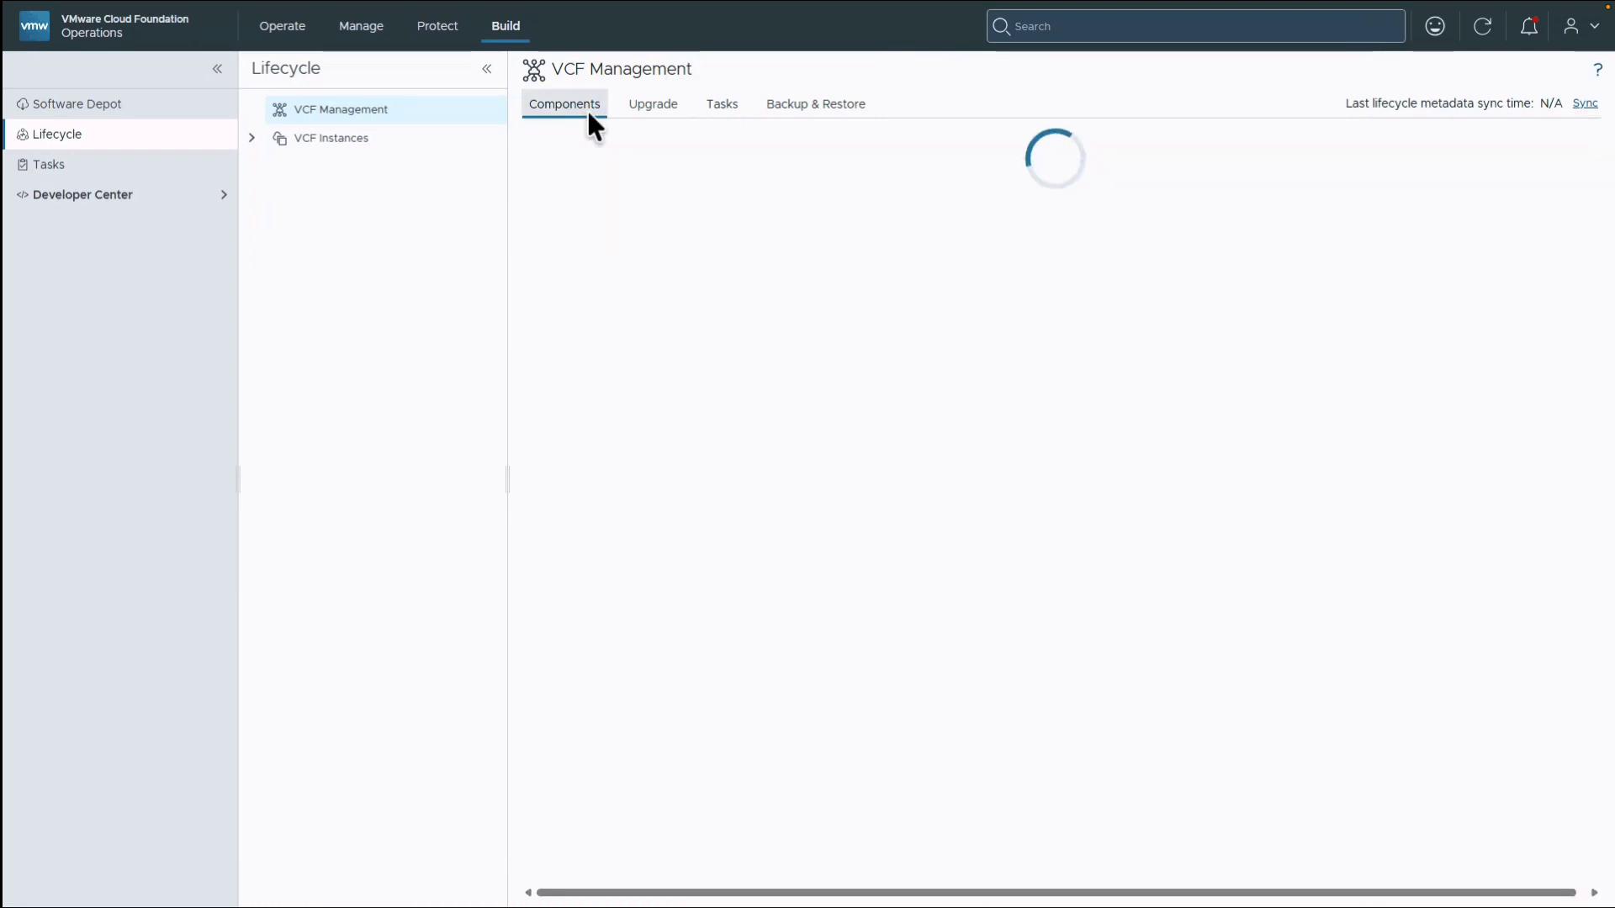
{"action": "left_click", "coordinate": [598, 405]}
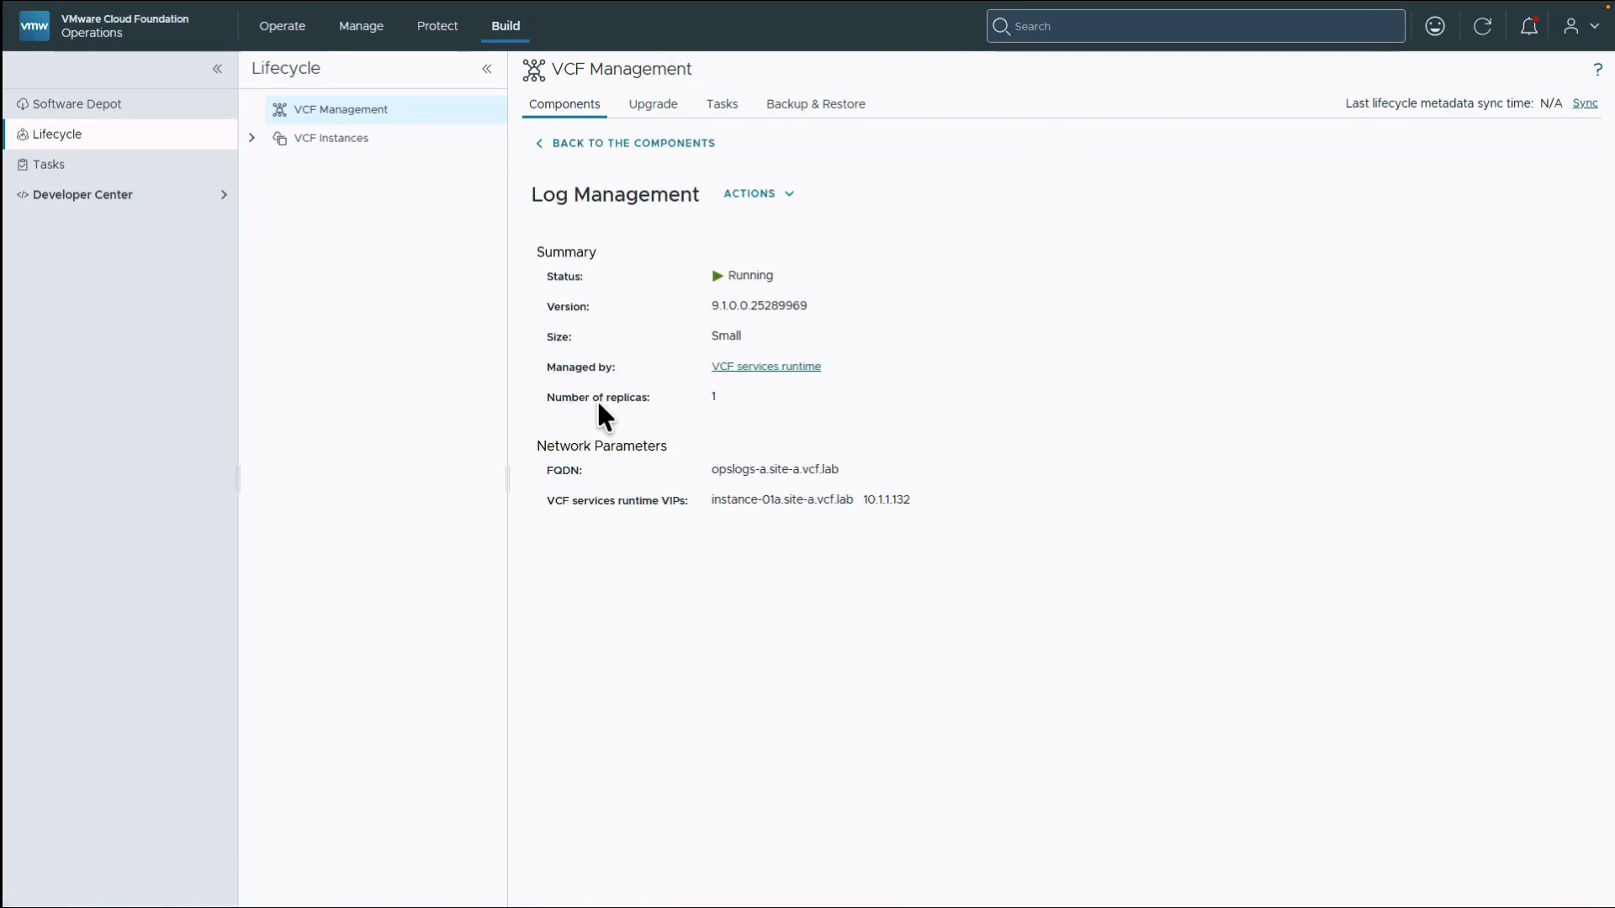
Step: Examine the Scale and Increase storage size options for Log Management without applying either
{"action": "left_click", "coordinate": [788, 196]}
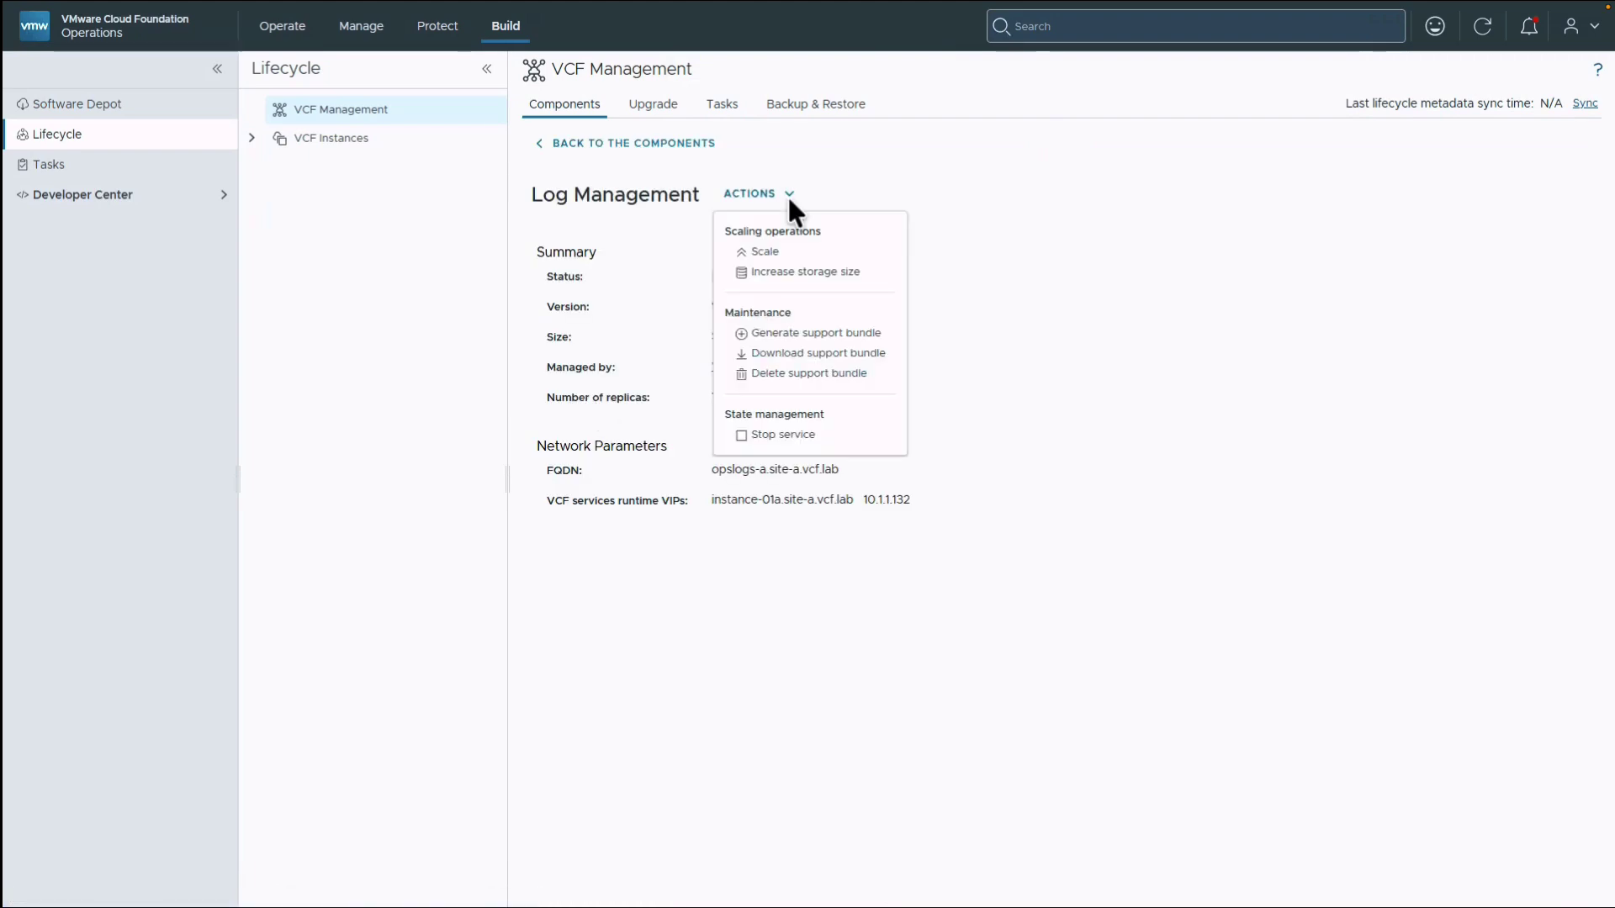
{"action": "left_click", "coordinate": [777, 251]}
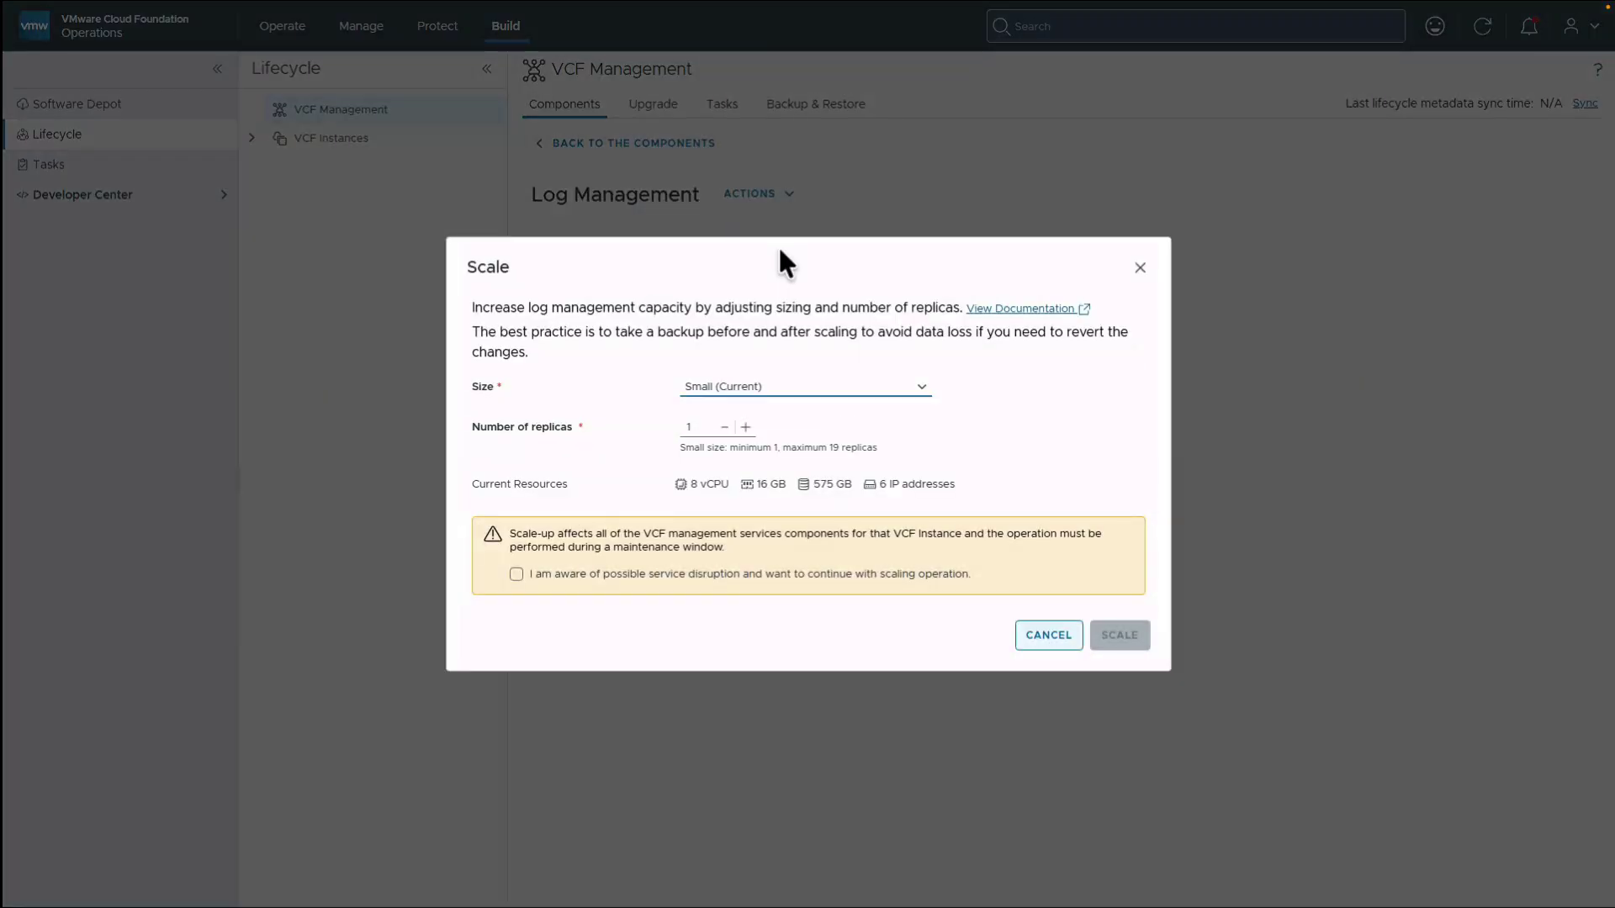
{"action": "left_click", "coordinate": [1058, 643]}
{"action": "left_click", "coordinate": [757, 194]}
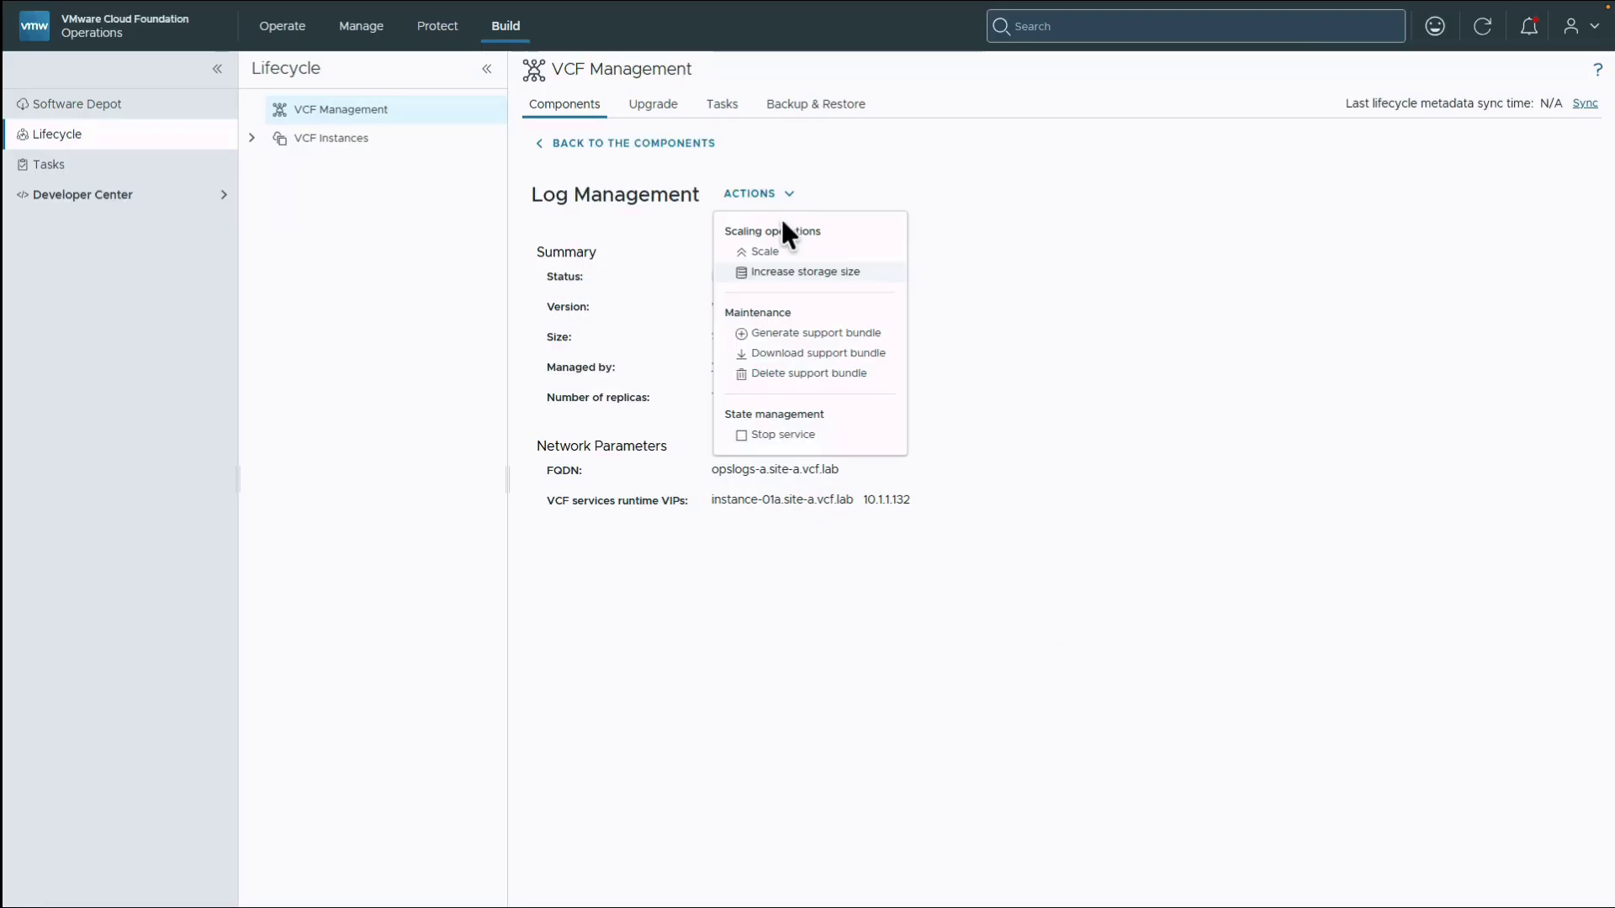
{"action": "left_click", "coordinate": [803, 274]}
{"action": "left_click", "coordinate": [1167, 540]}
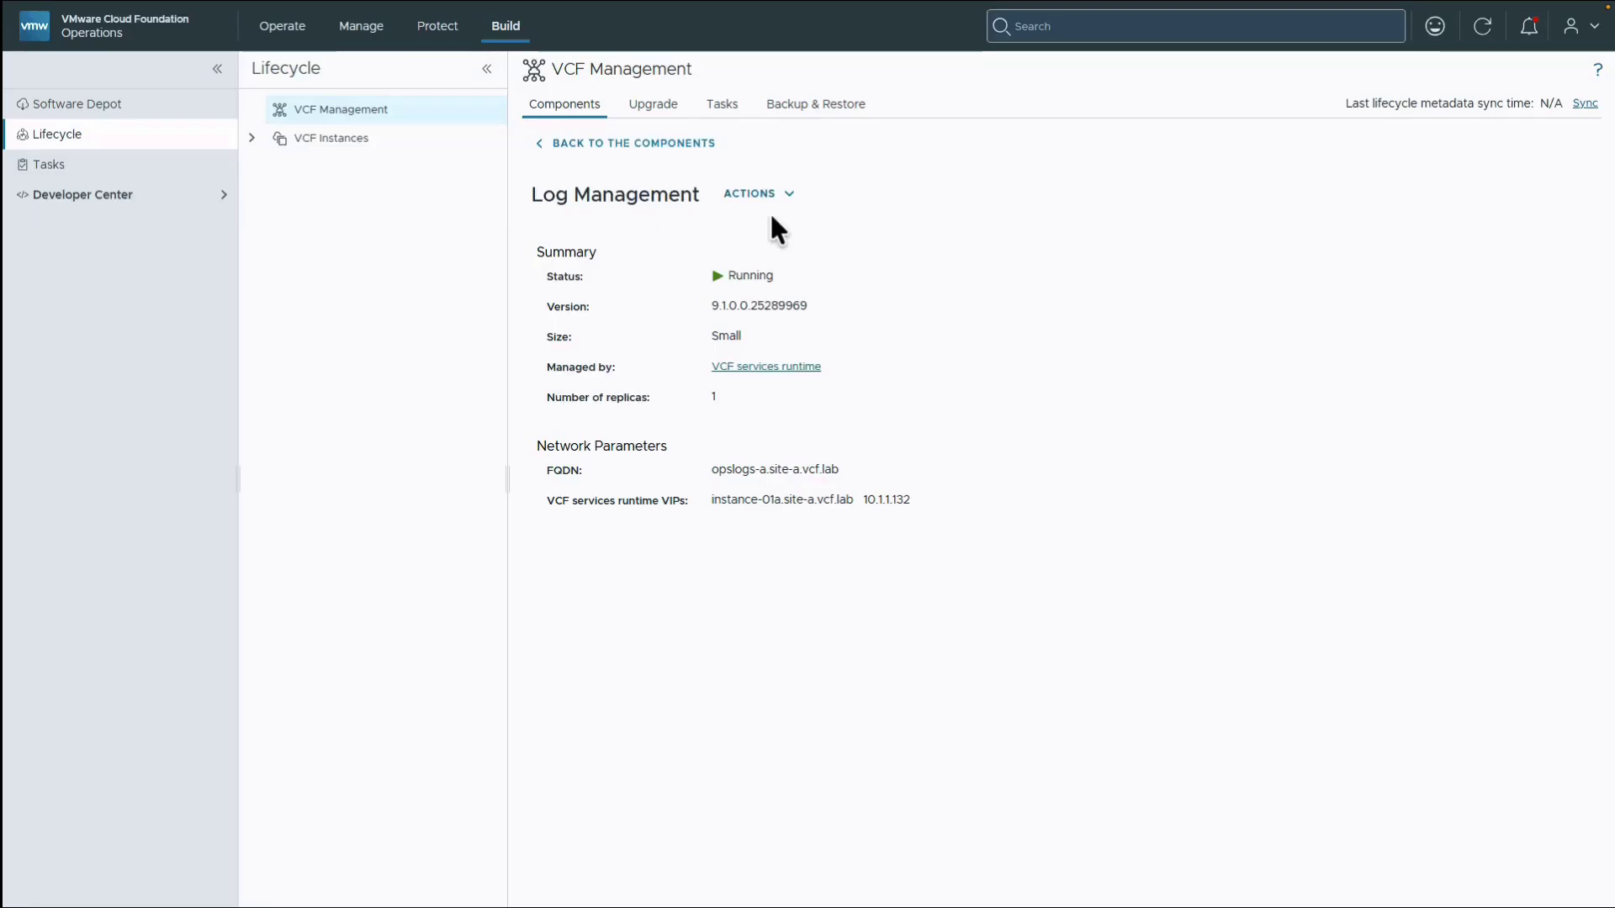
{"action": "left_click", "coordinate": [776, 194]}
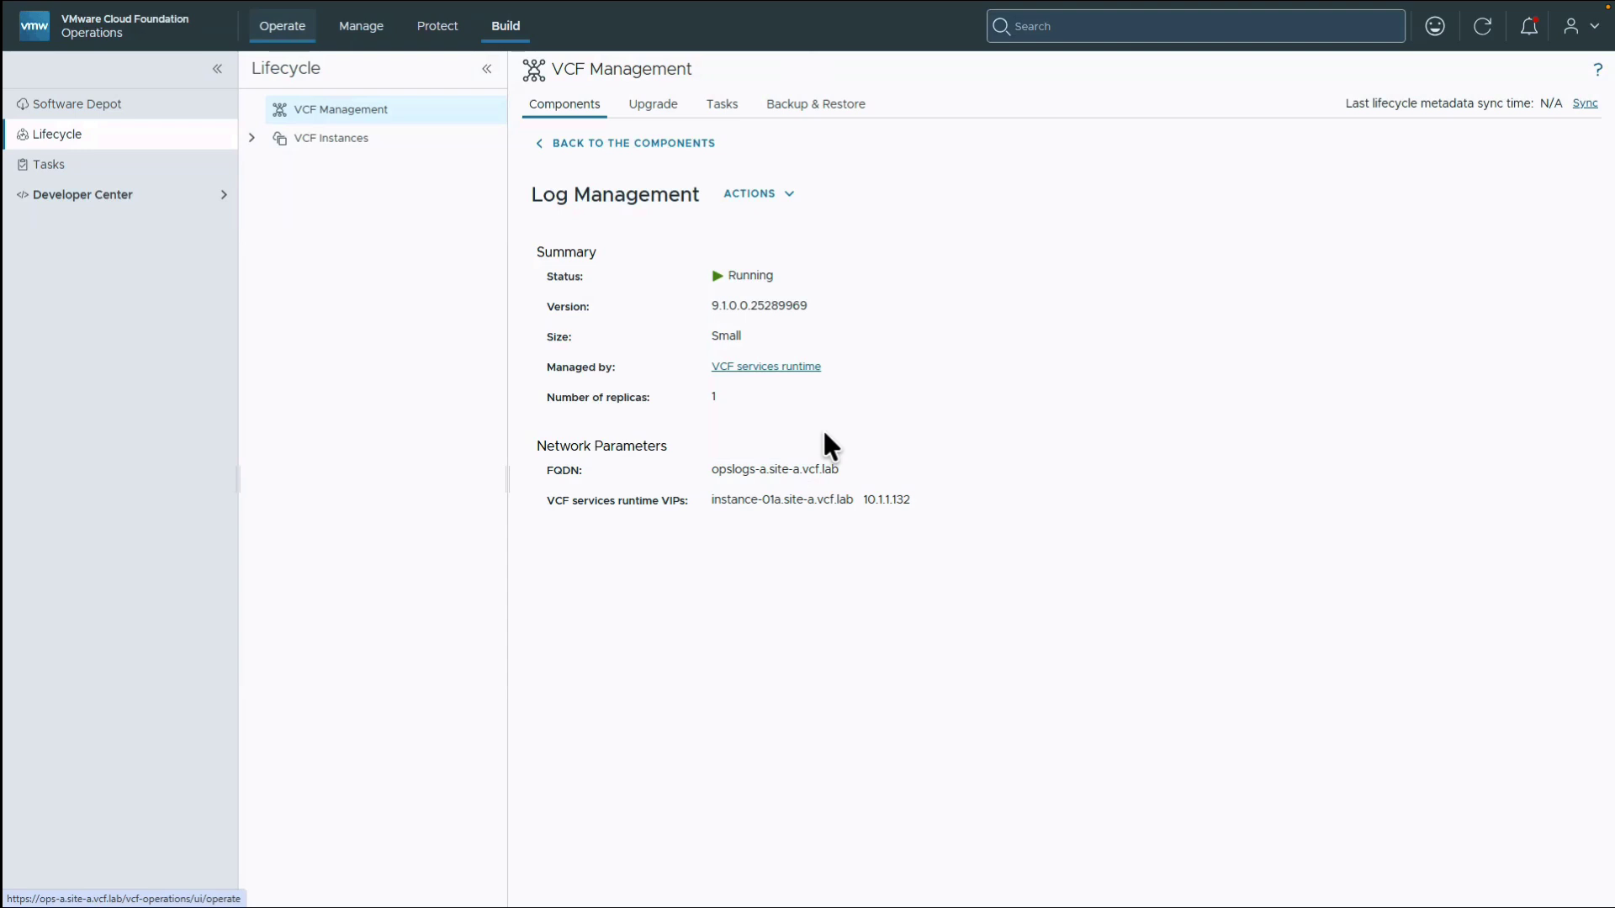
Step: Open the instance-a VMware Cloud Foundation account from the administration integrations
{"action": "left_click", "coordinate": [270, 32]}
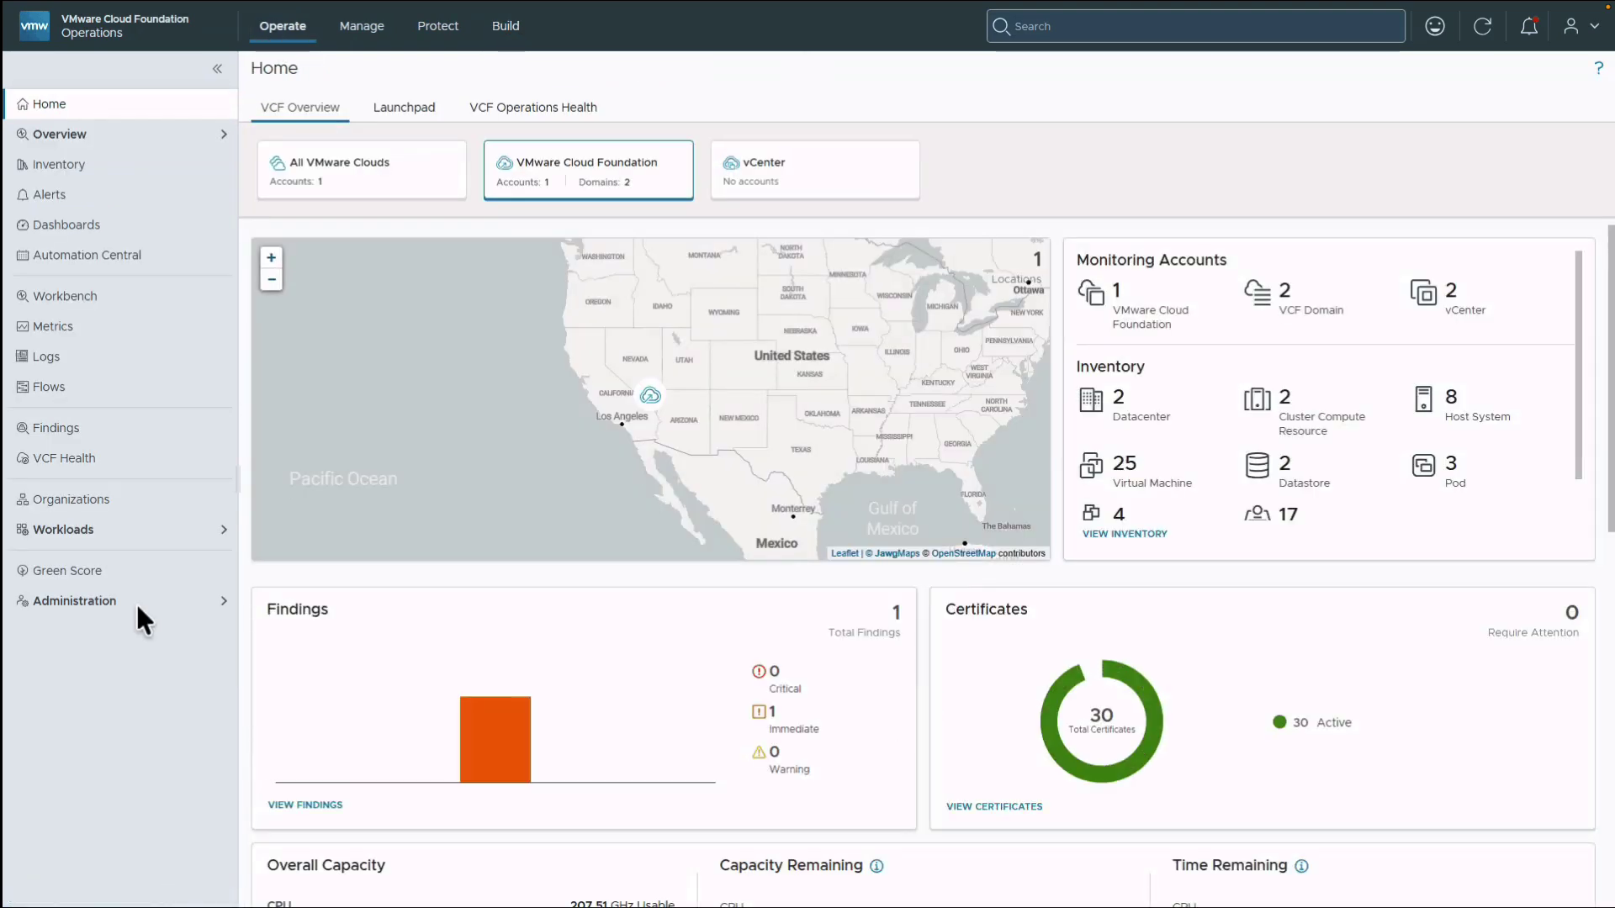
{"action": "left_click", "coordinate": [137, 604]}
{"action": "left_click", "coordinate": [118, 657]}
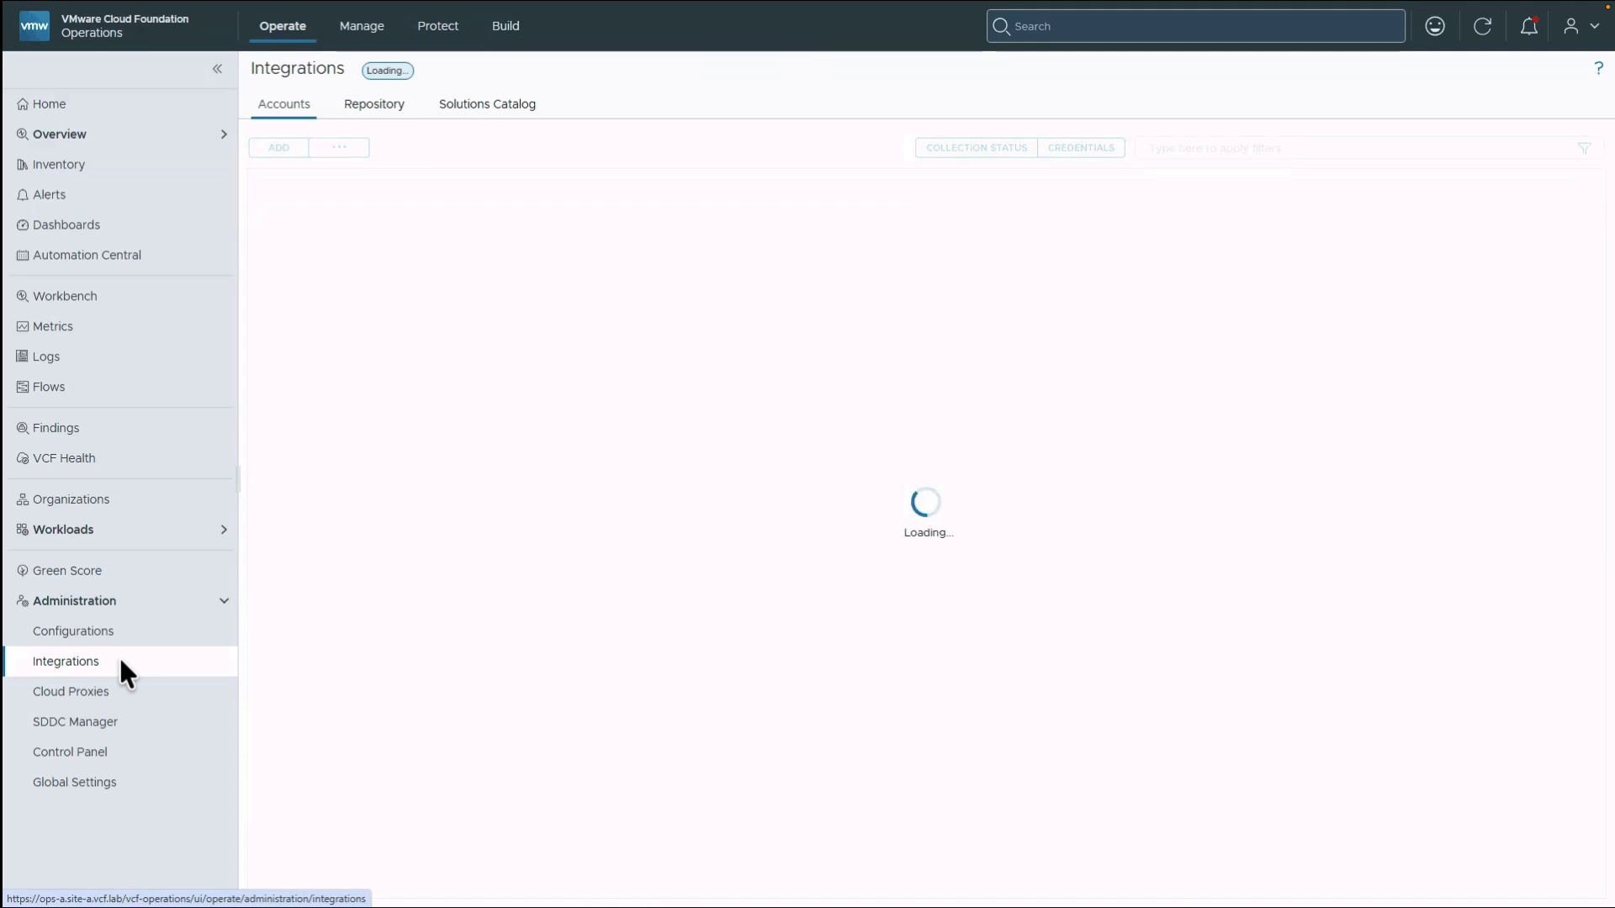
{"action": "left_click", "coordinate": [262, 187]}
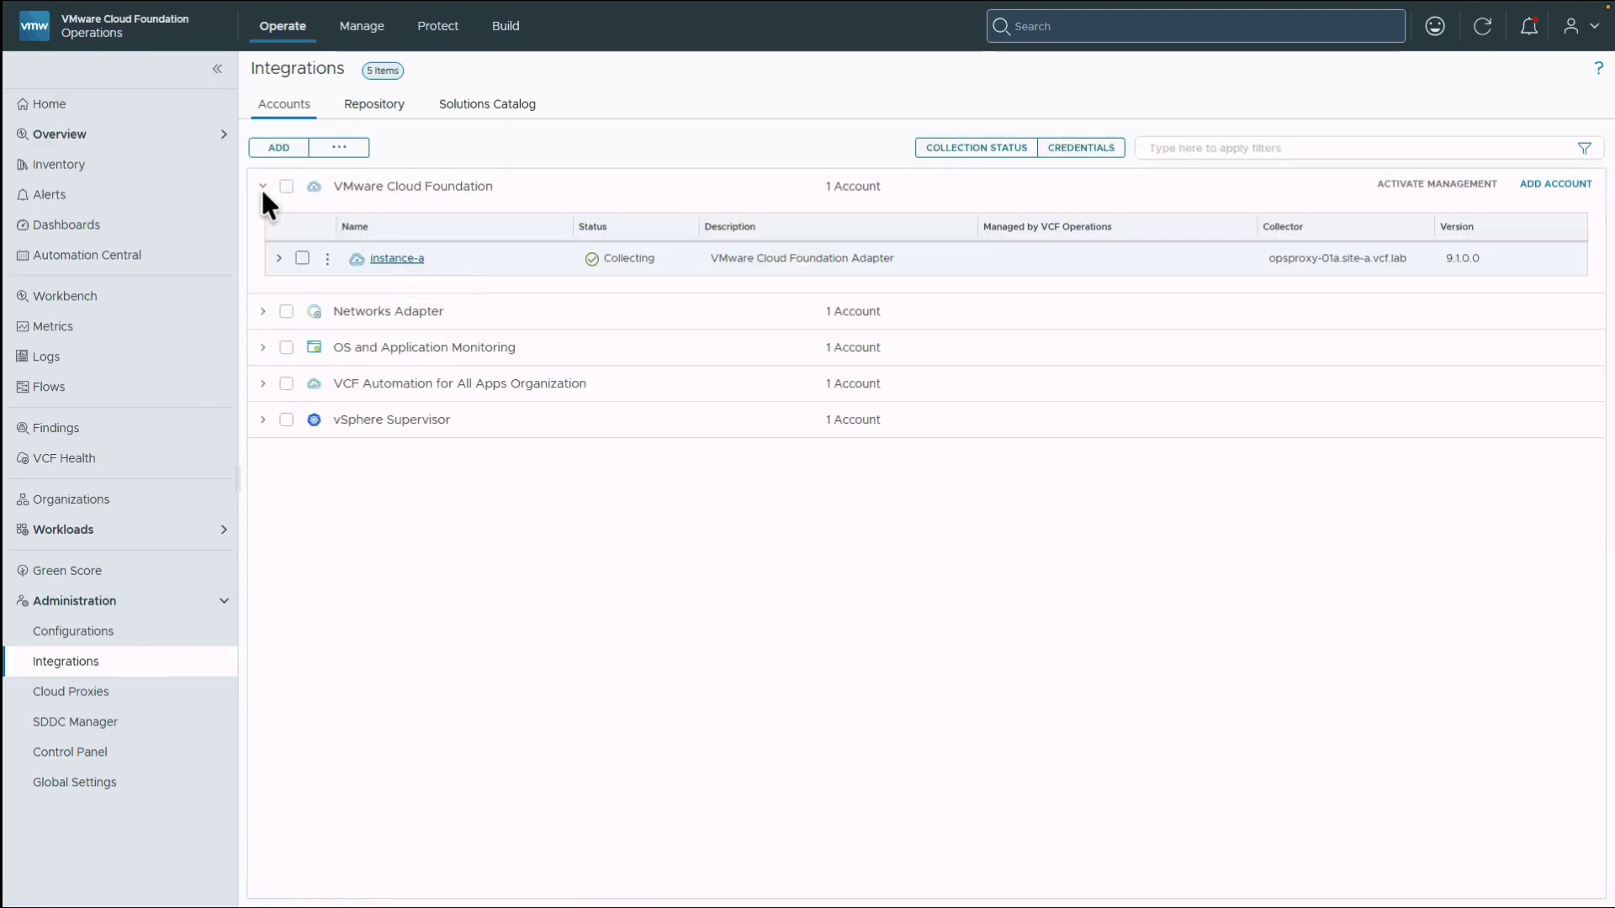
{"action": "left_click", "coordinate": [397, 260]}
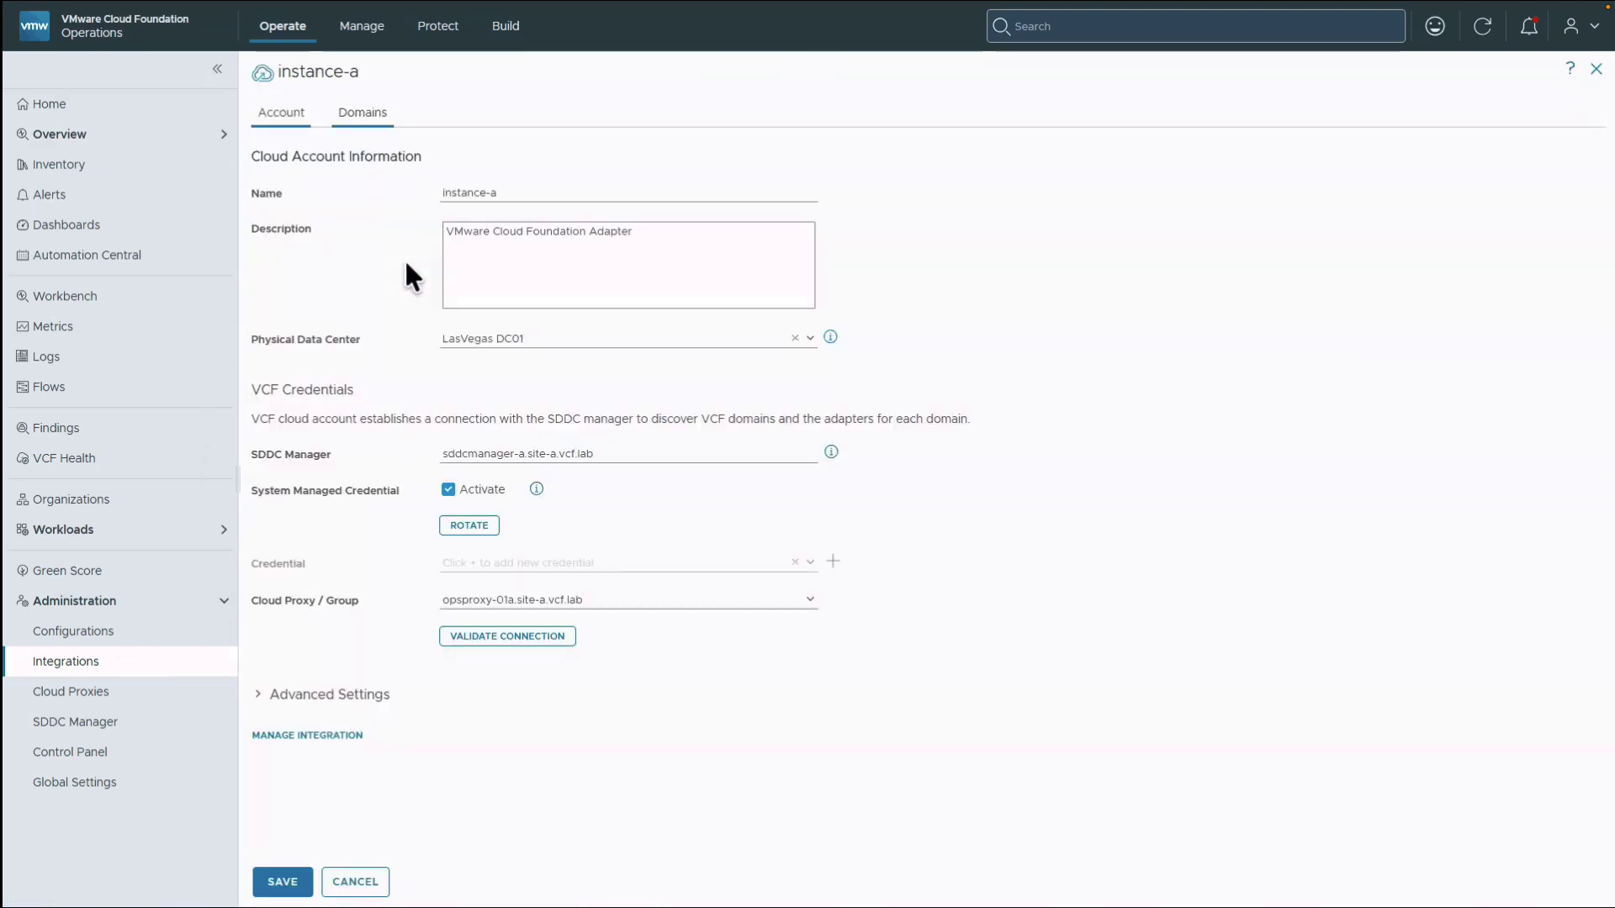
Step: Check the vCenter and NSX log collection settings of the mgmt-a and wld01-a domains
{"action": "left_click", "coordinate": [377, 108]}
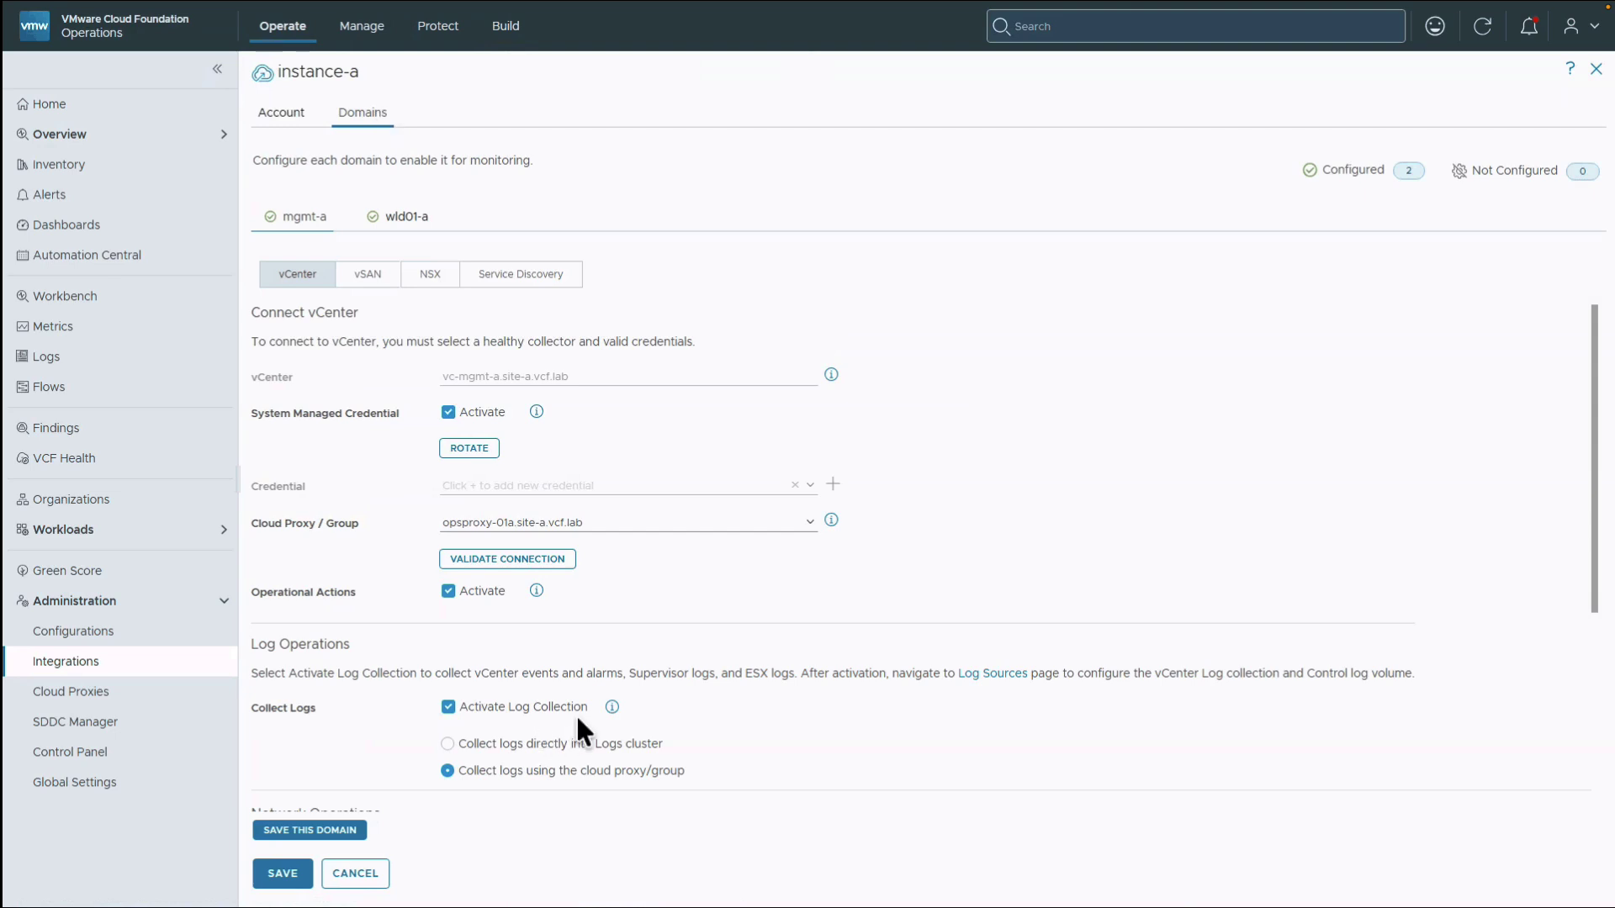
{"action": "scroll", "coordinate": [740, 425], "scroll_direction": "down", "scroll_amount": 1}
{"action": "left_click", "coordinate": [400, 268]}
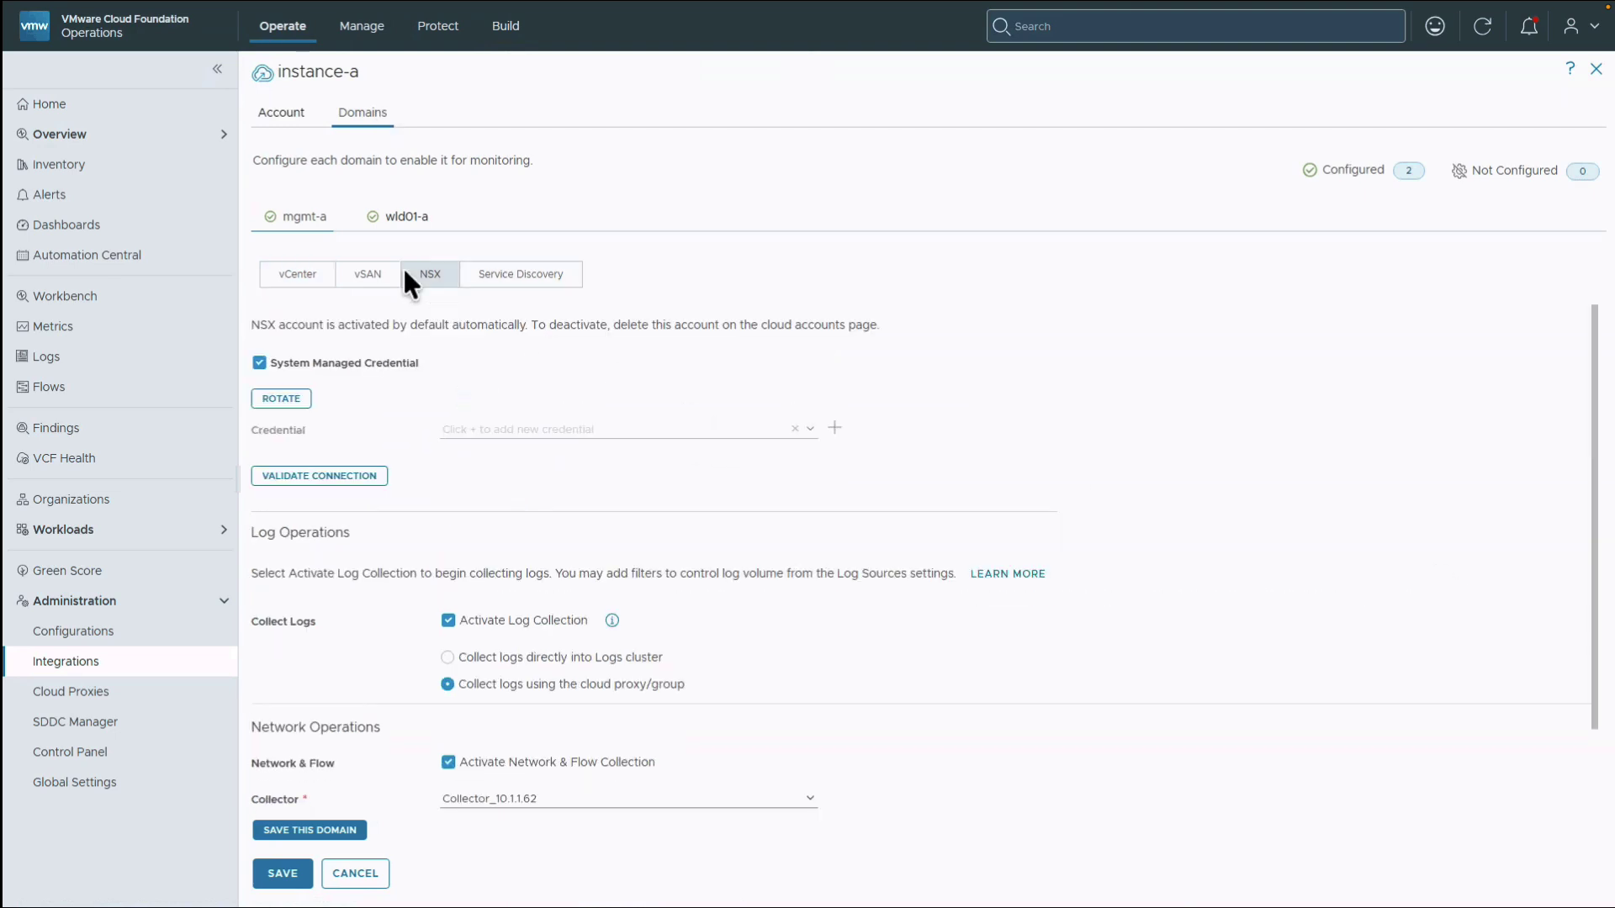
{"action": "left_click", "coordinate": [413, 219]}
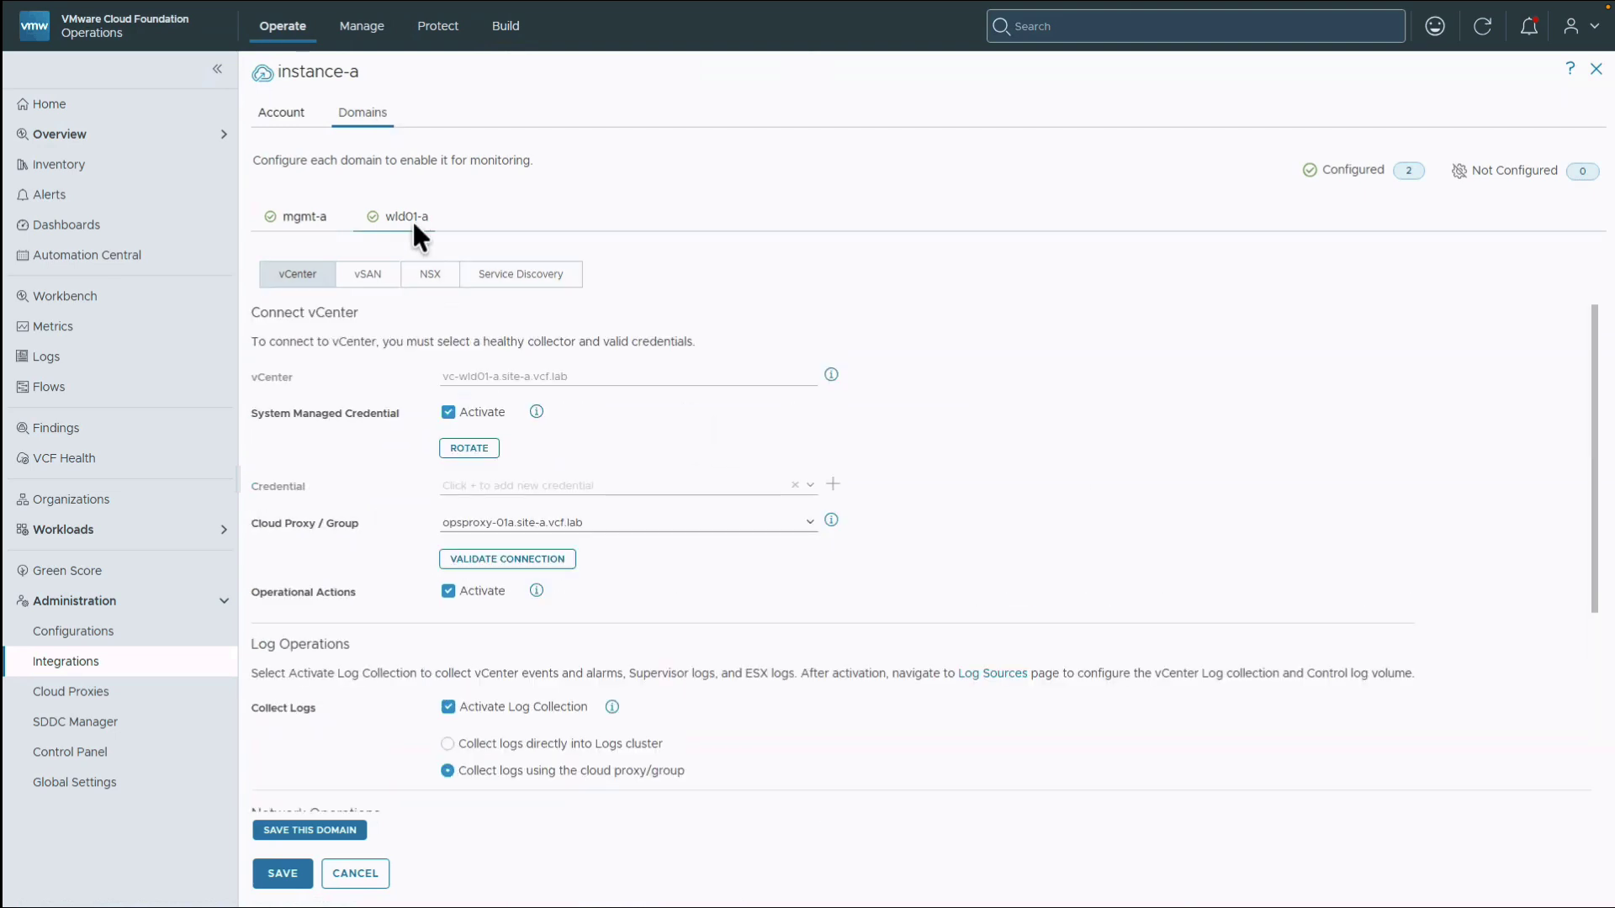
{"action": "left_click", "coordinate": [422, 271]}
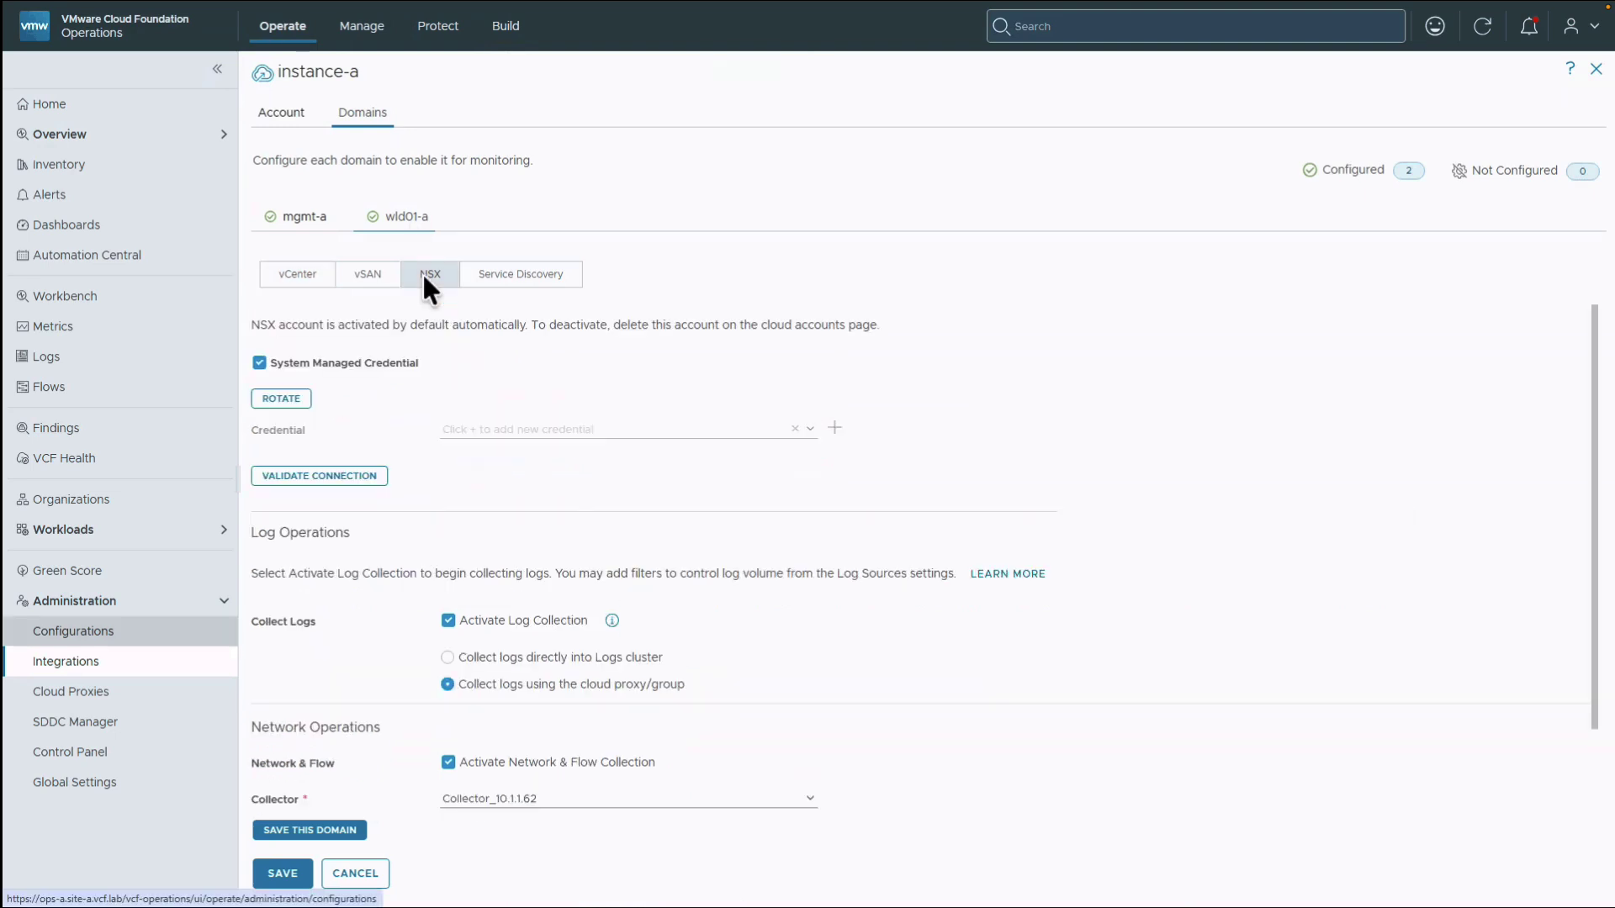
Step: Open the Log Collection configuration and review the NSX and VCF Operations log sources
{"action": "left_click", "coordinate": [158, 634]}
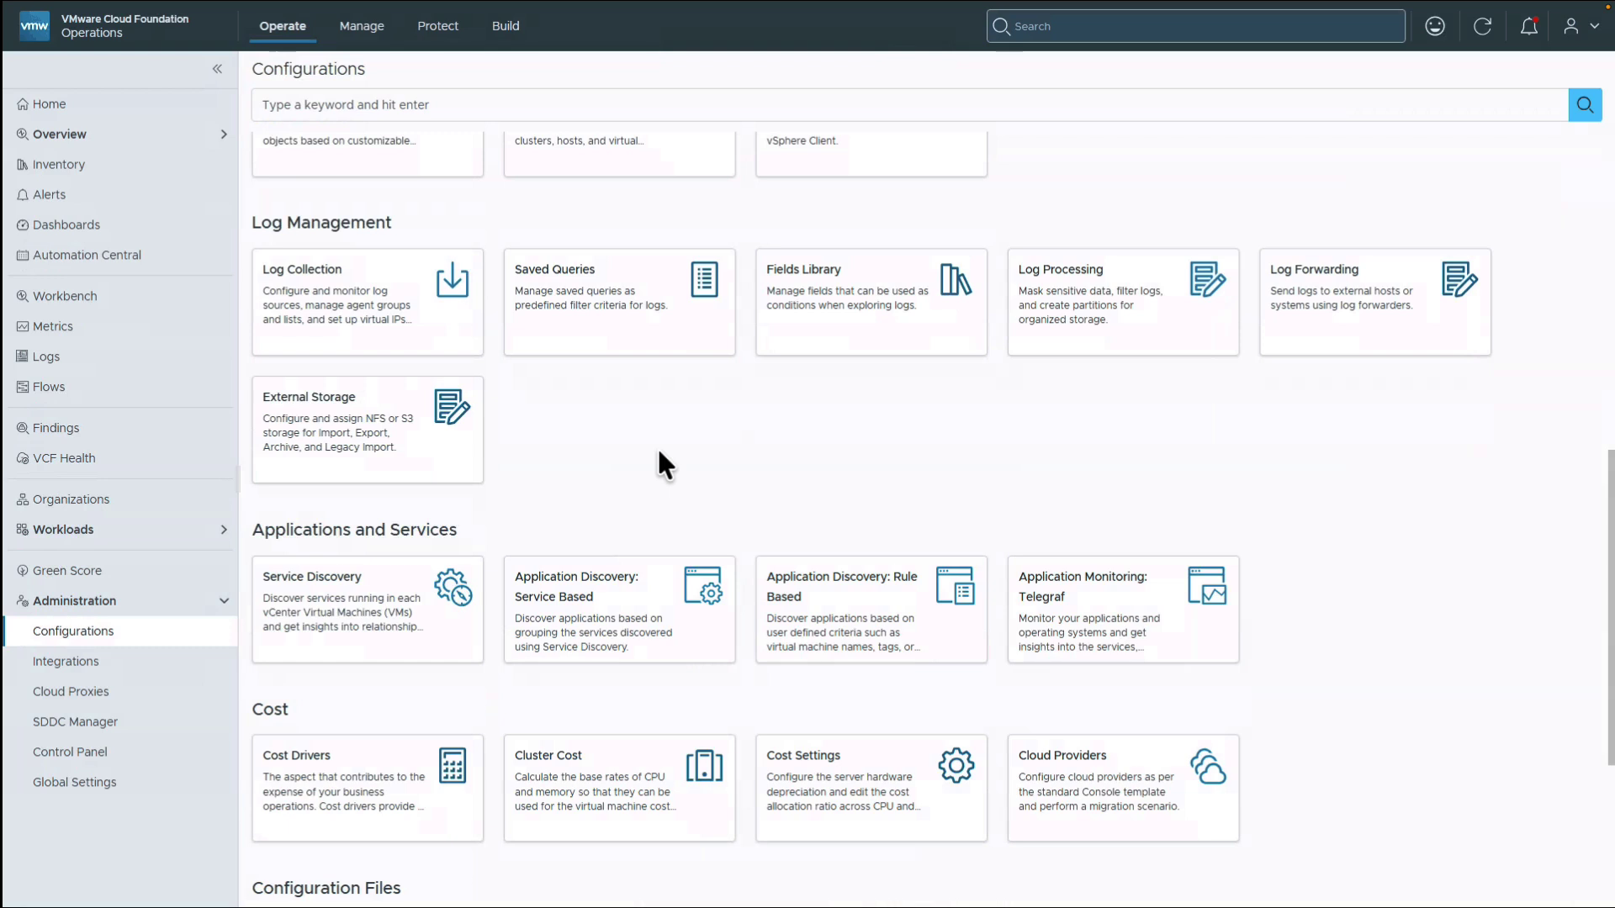
{"action": "left_click", "coordinate": [401, 325]}
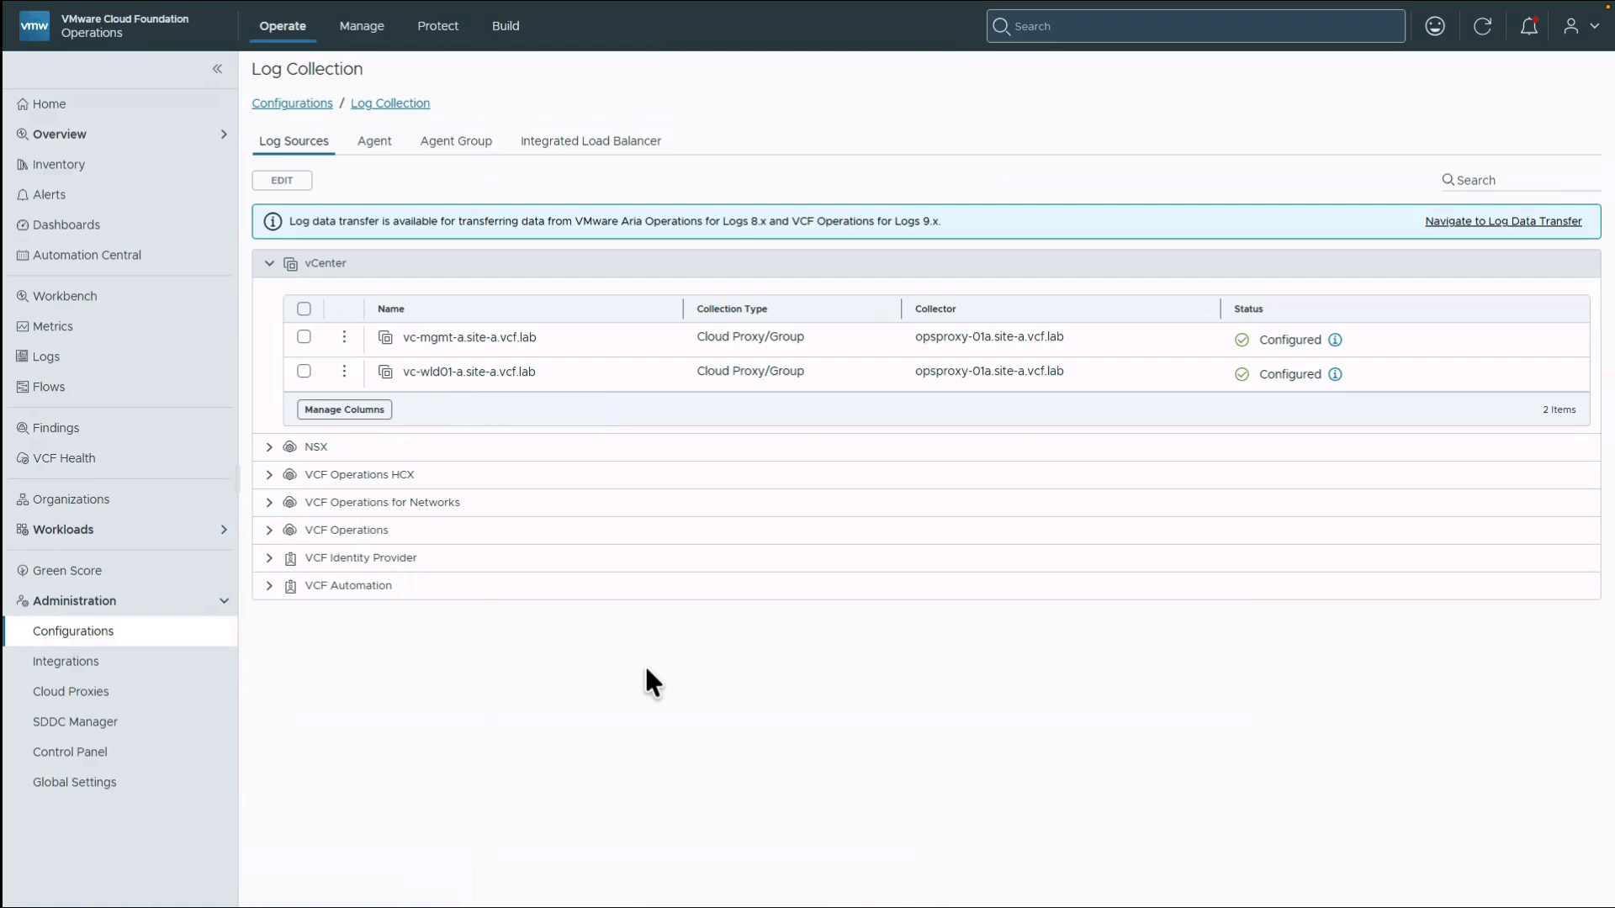
{"action": "left_click", "coordinate": [270, 447]}
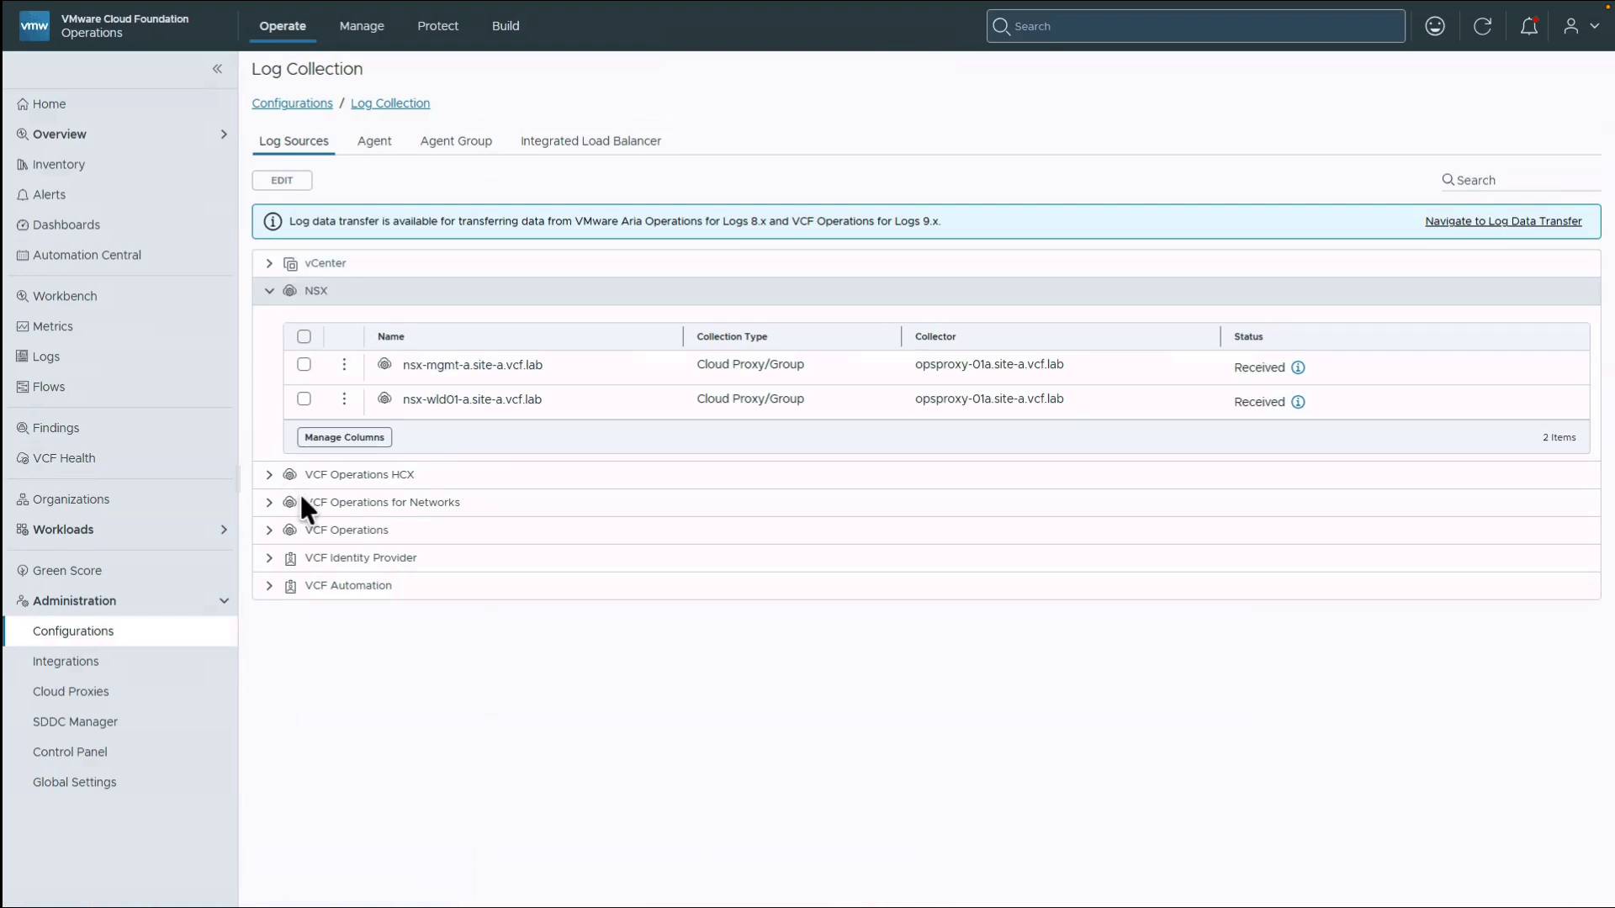
{"action": "left_click", "coordinate": [269, 530]}
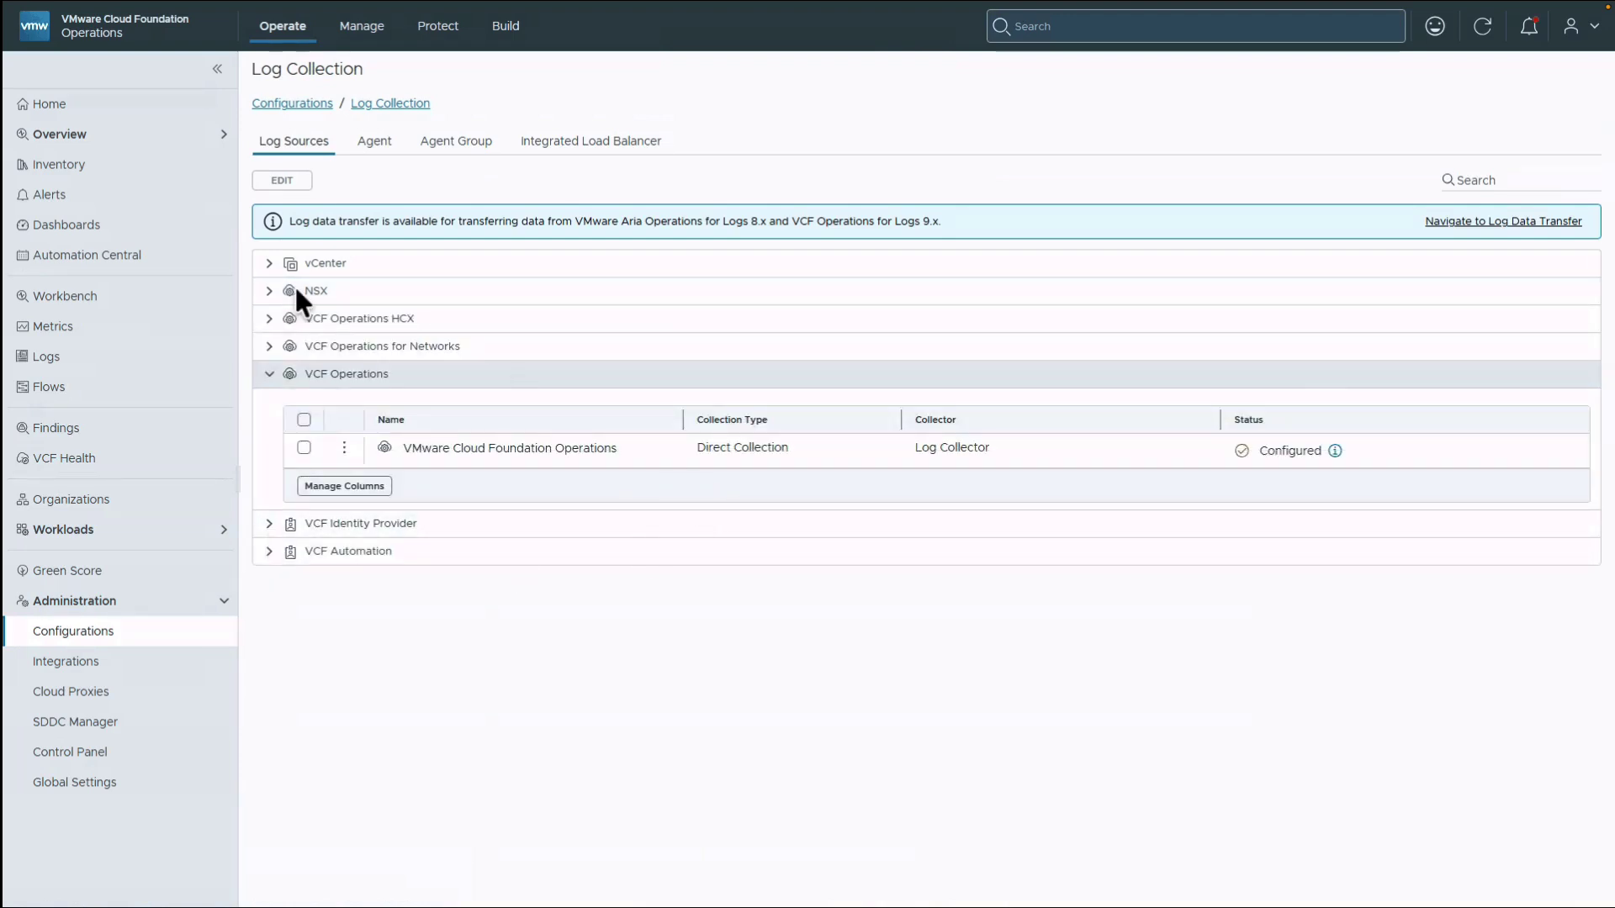
Step: Edit the vCenter log collection configuration of vc-wld01-a.site-a.vcf.lab and set its log level filter to warning
{"action": "left_click", "coordinate": [272, 262]}
{"action": "left_click", "coordinate": [345, 372]}
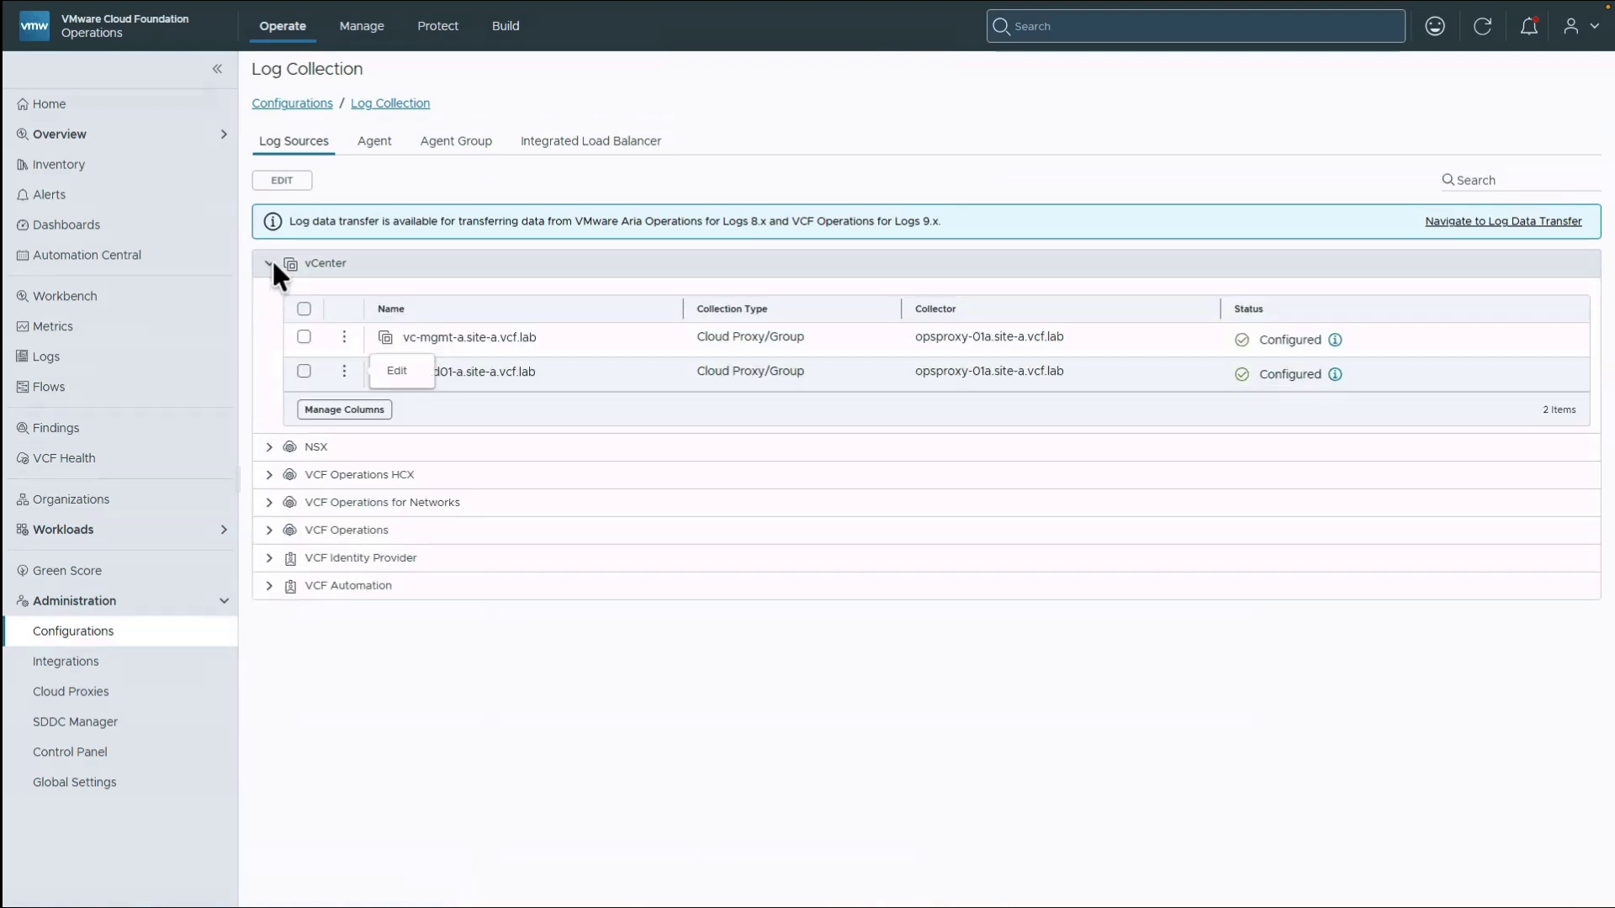
{"action": "left_click", "coordinate": [397, 371]}
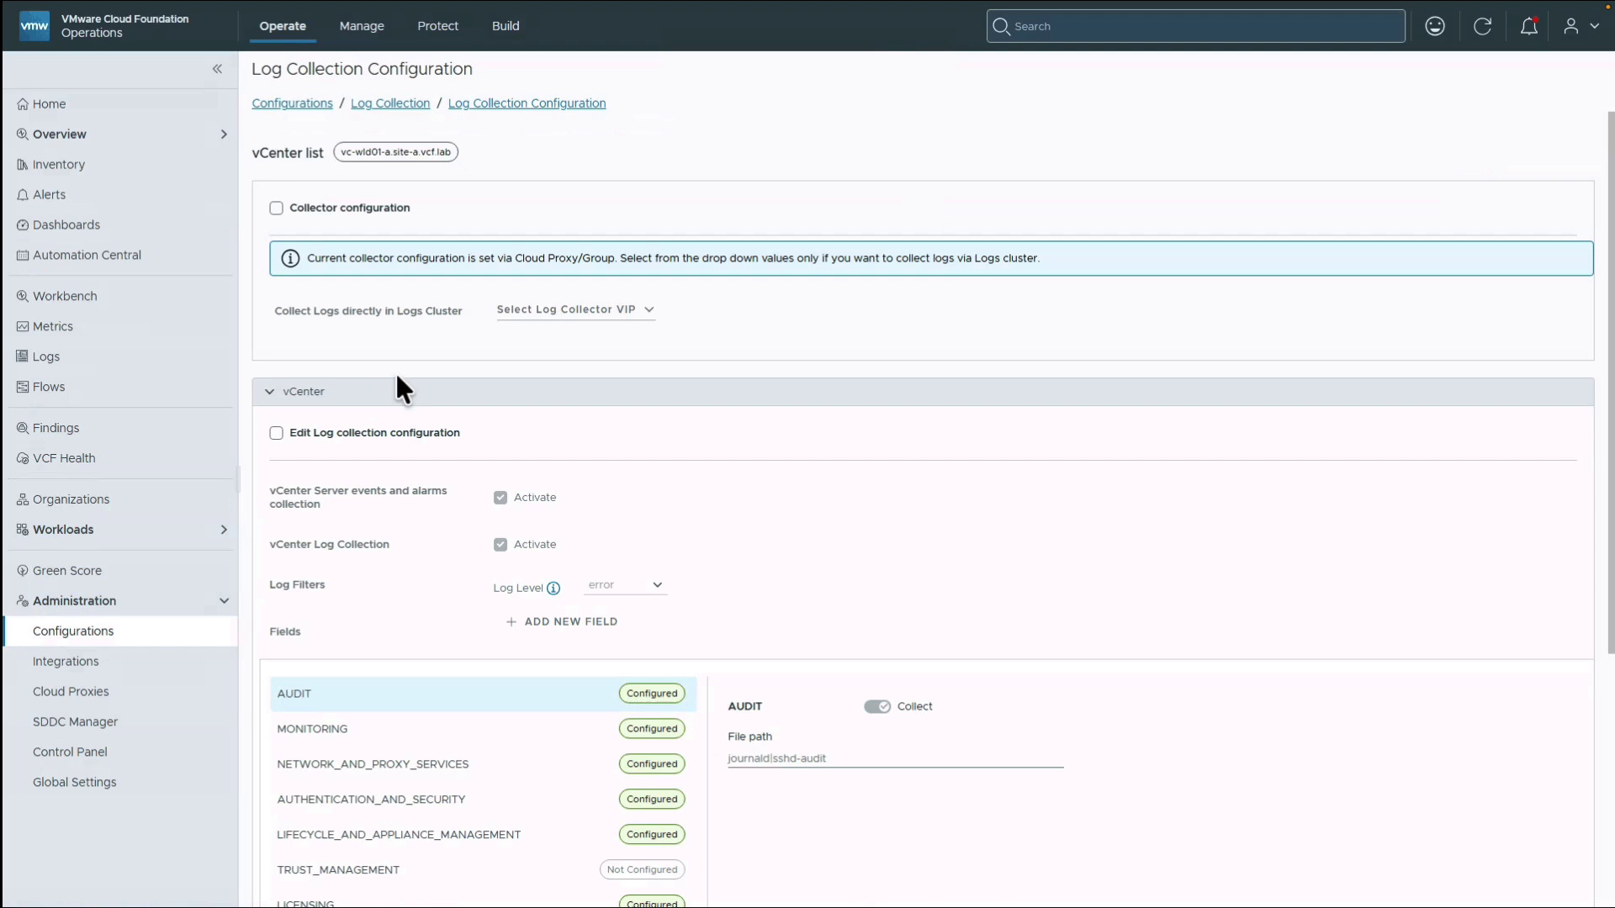
{"action": "left_click", "coordinate": [392, 431]}
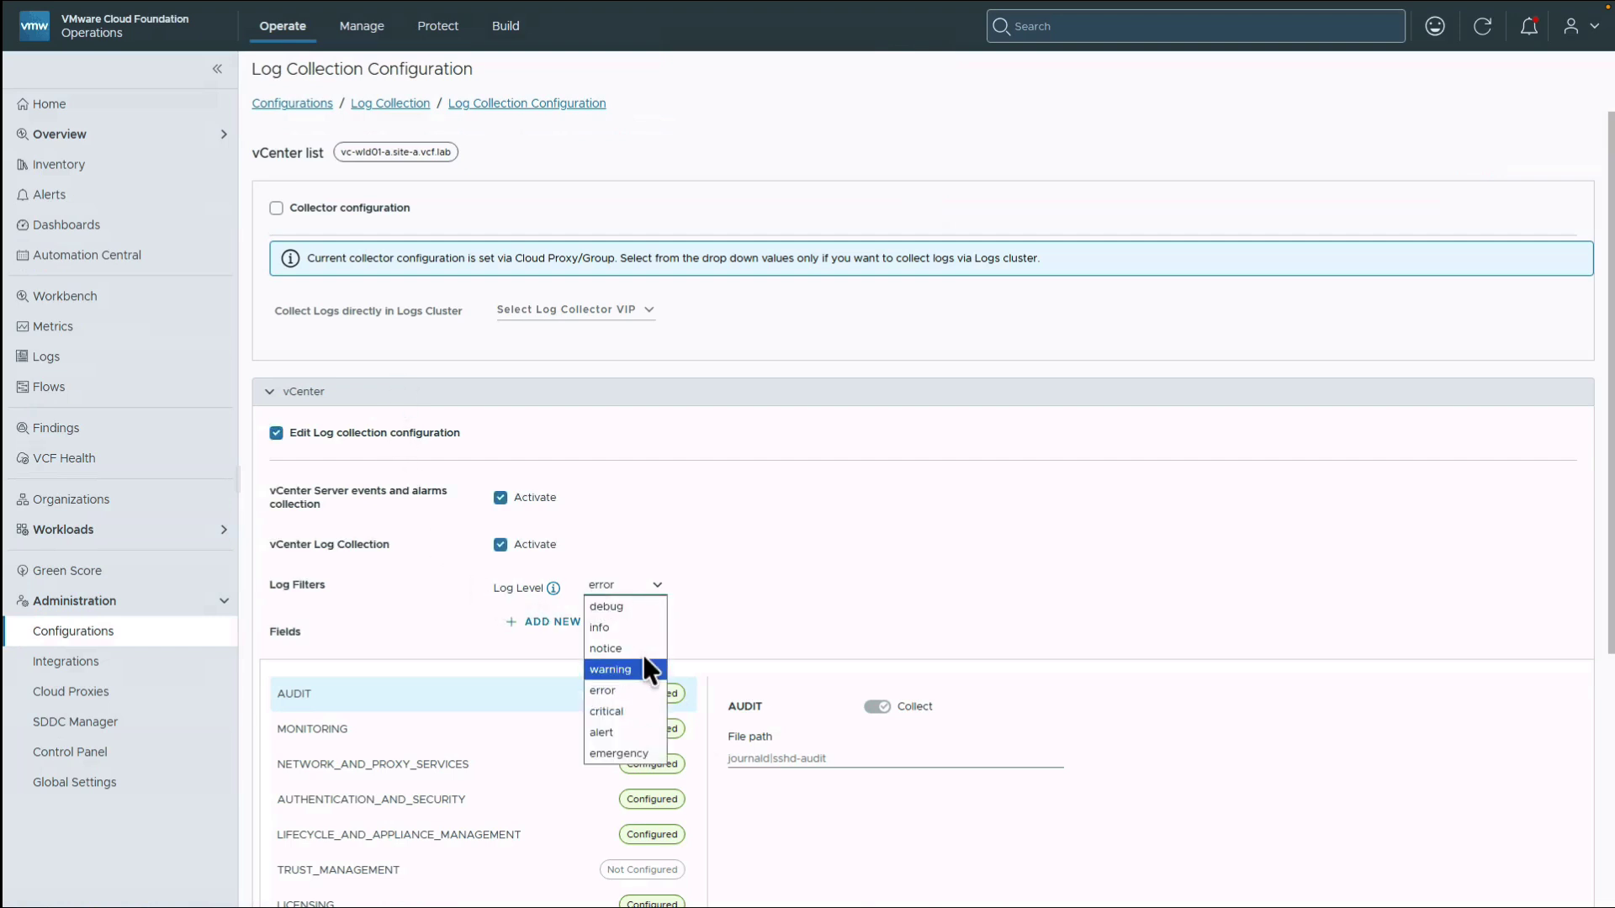
{"action": "left_click", "coordinate": [622, 670]}
{"action": "left_click", "coordinate": [599, 623]}
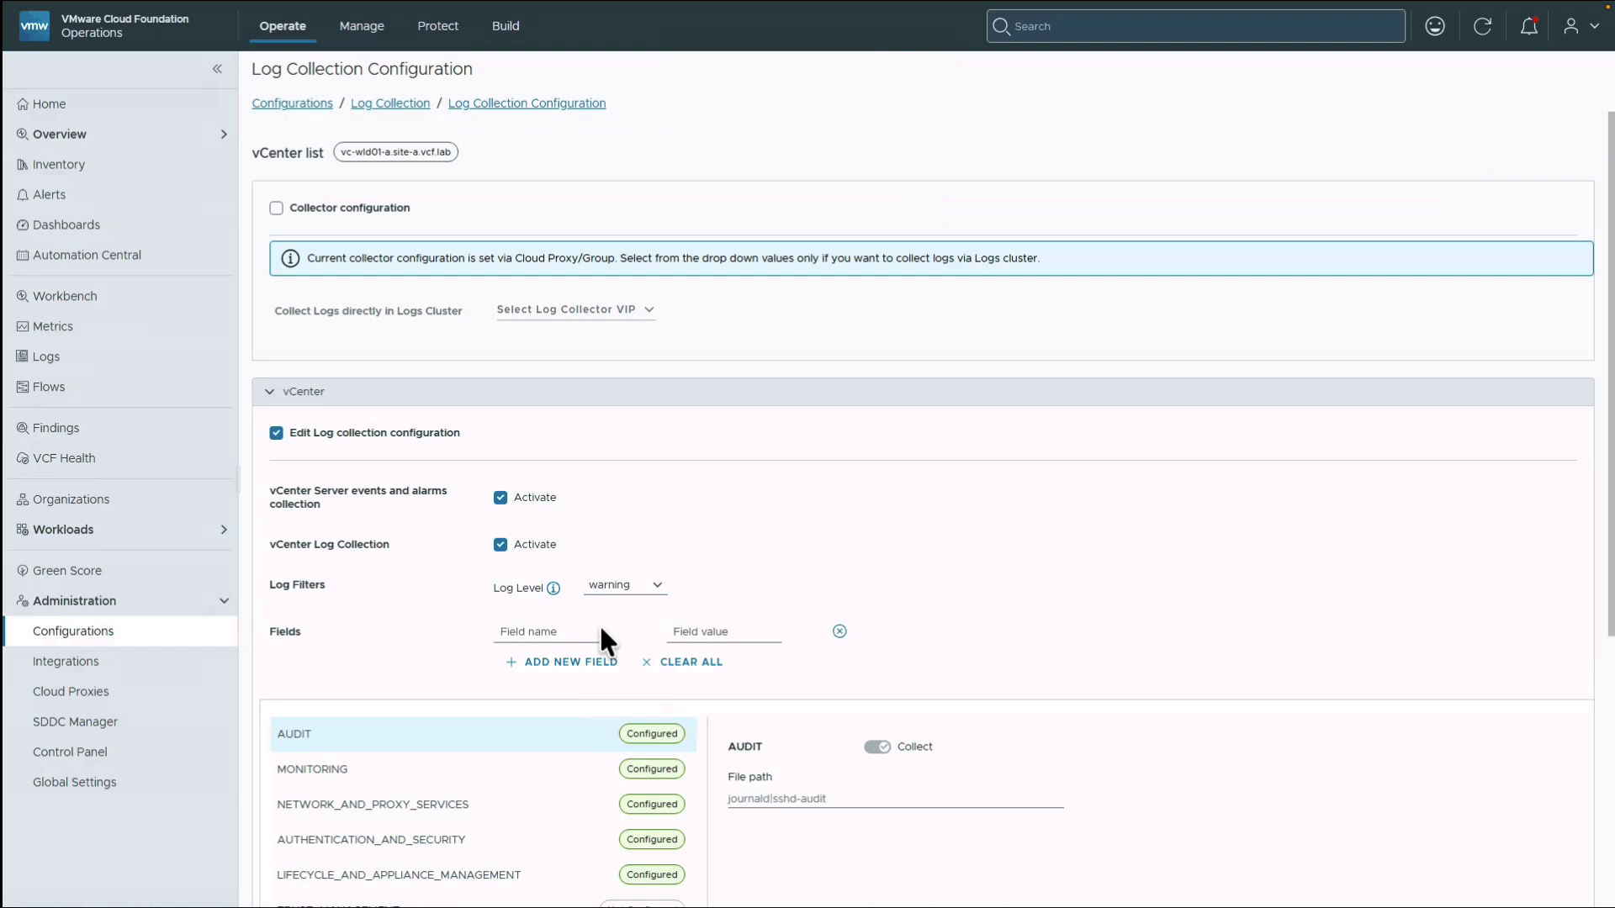
{"action": "left_click", "coordinate": [839, 631]}
Step: Examine the log file paths collected for LIFECYCLE_AND_APPLIANCE_MANAGEMENT in the vCenter log collection configuration
{"action": "scroll", "coordinate": [839, 631], "scroll_direction": "down", "scroll_amount": 3}
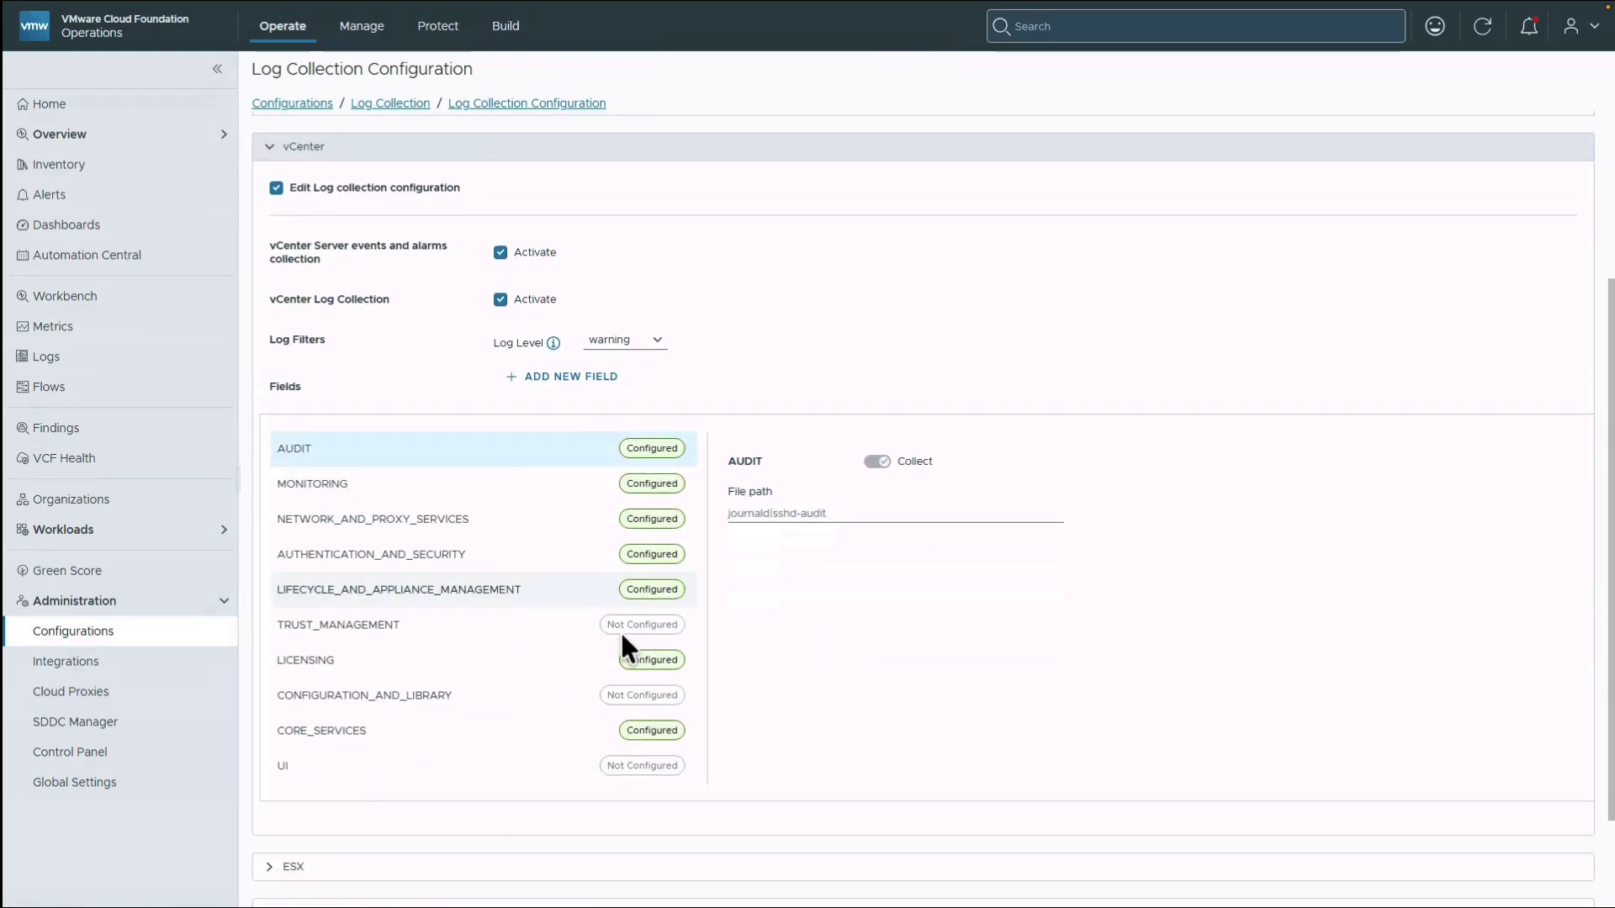
{"action": "left_click", "coordinate": [571, 593]}
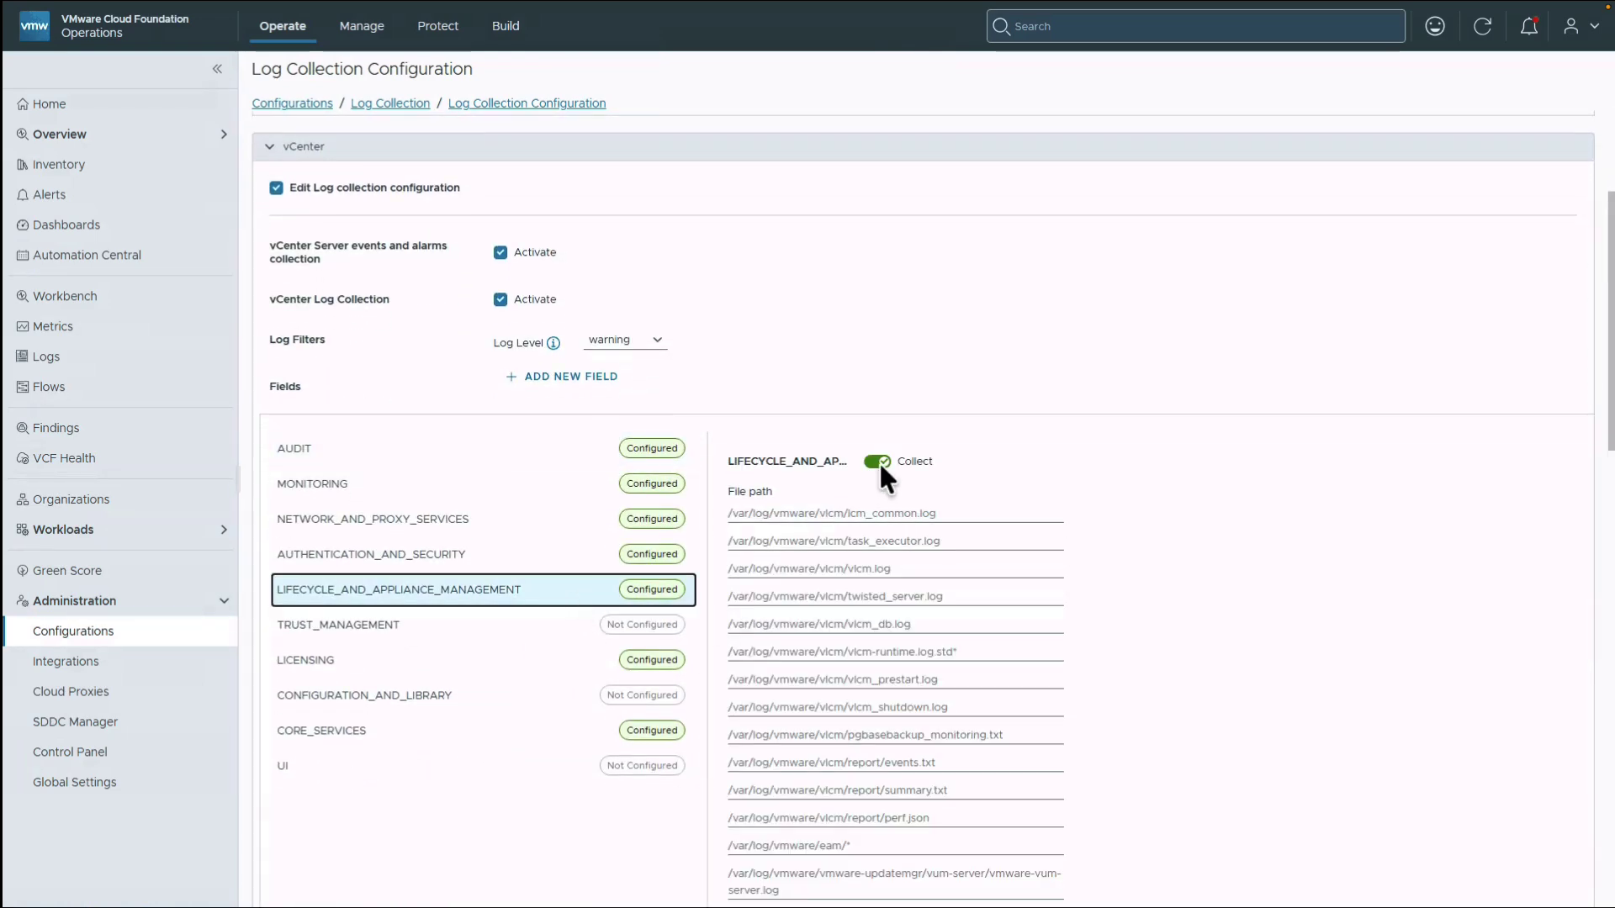
{"action": "scroll", "coordinate": [880, 461], "scroll_direction": "down", "scroll_amount": 15}
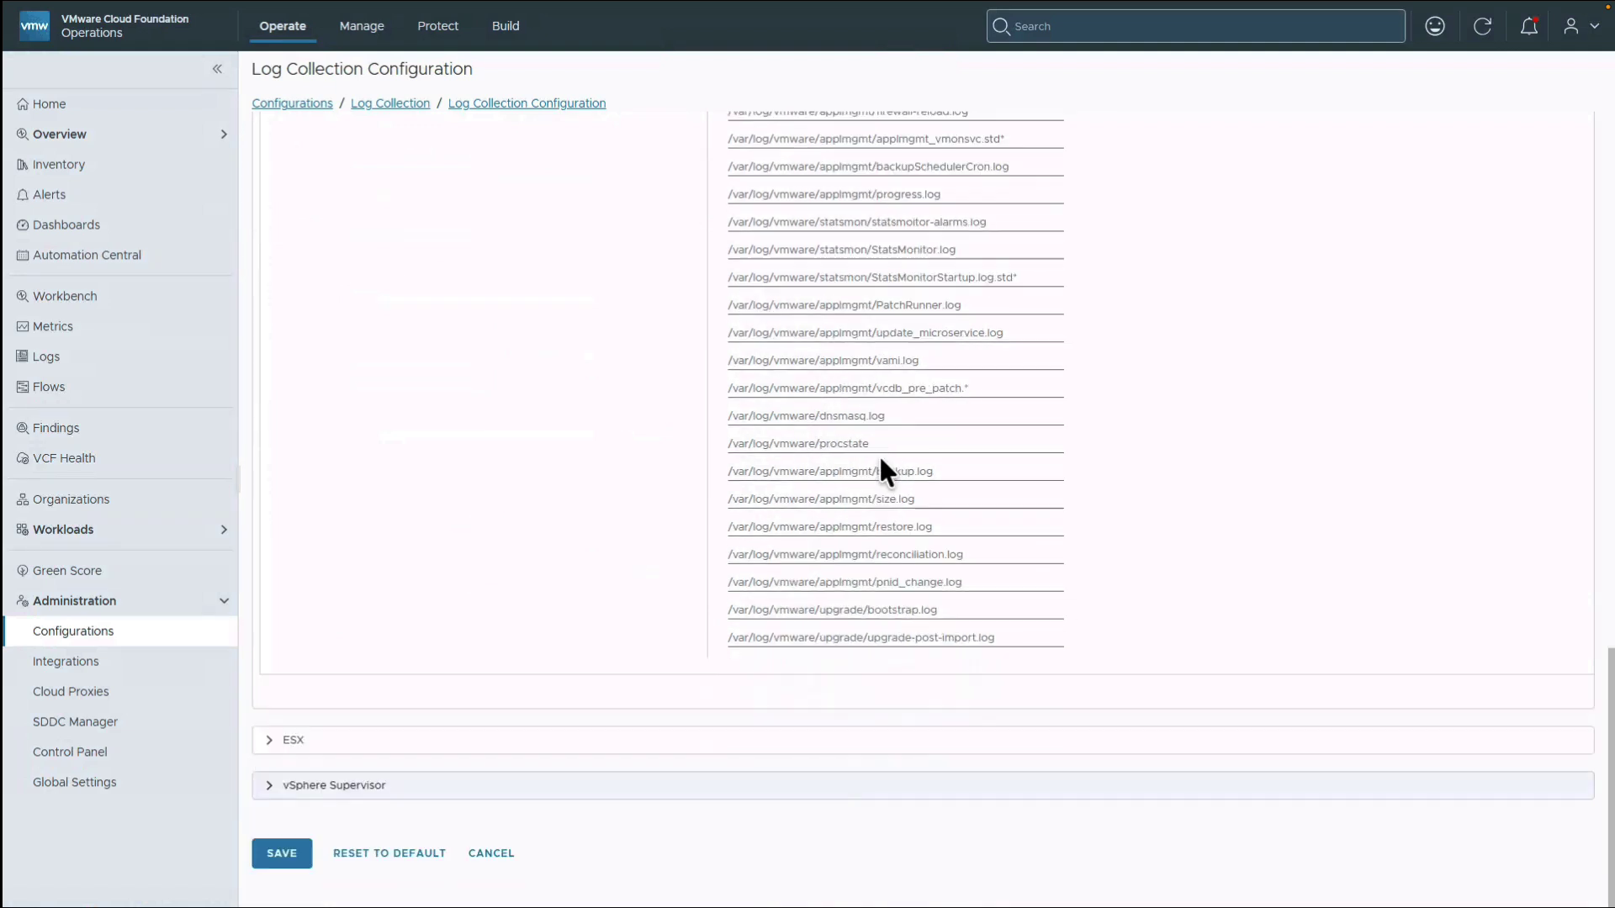
Step: Examine the ESX and vSphere Supervisor log collection settings and cancel the configuration without saving
{"action": "left_click", "coordinate": [267, 740]}
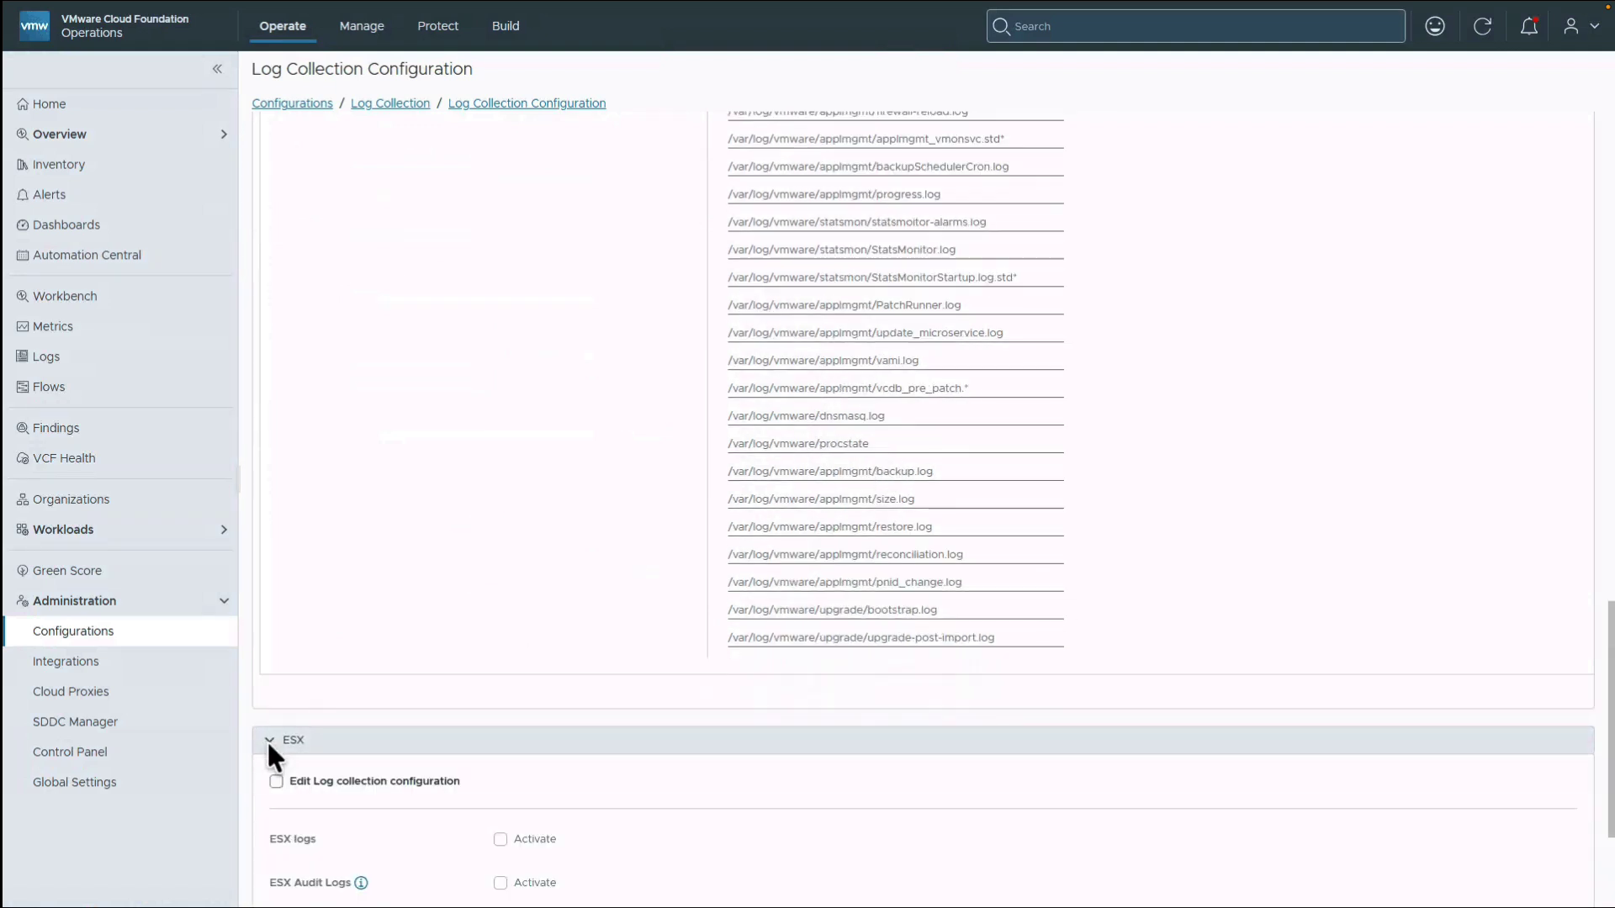
{"action": "scroll", "coordinate": [1611, 829], "scroll_direction": "down", "scroll_amount": 3}
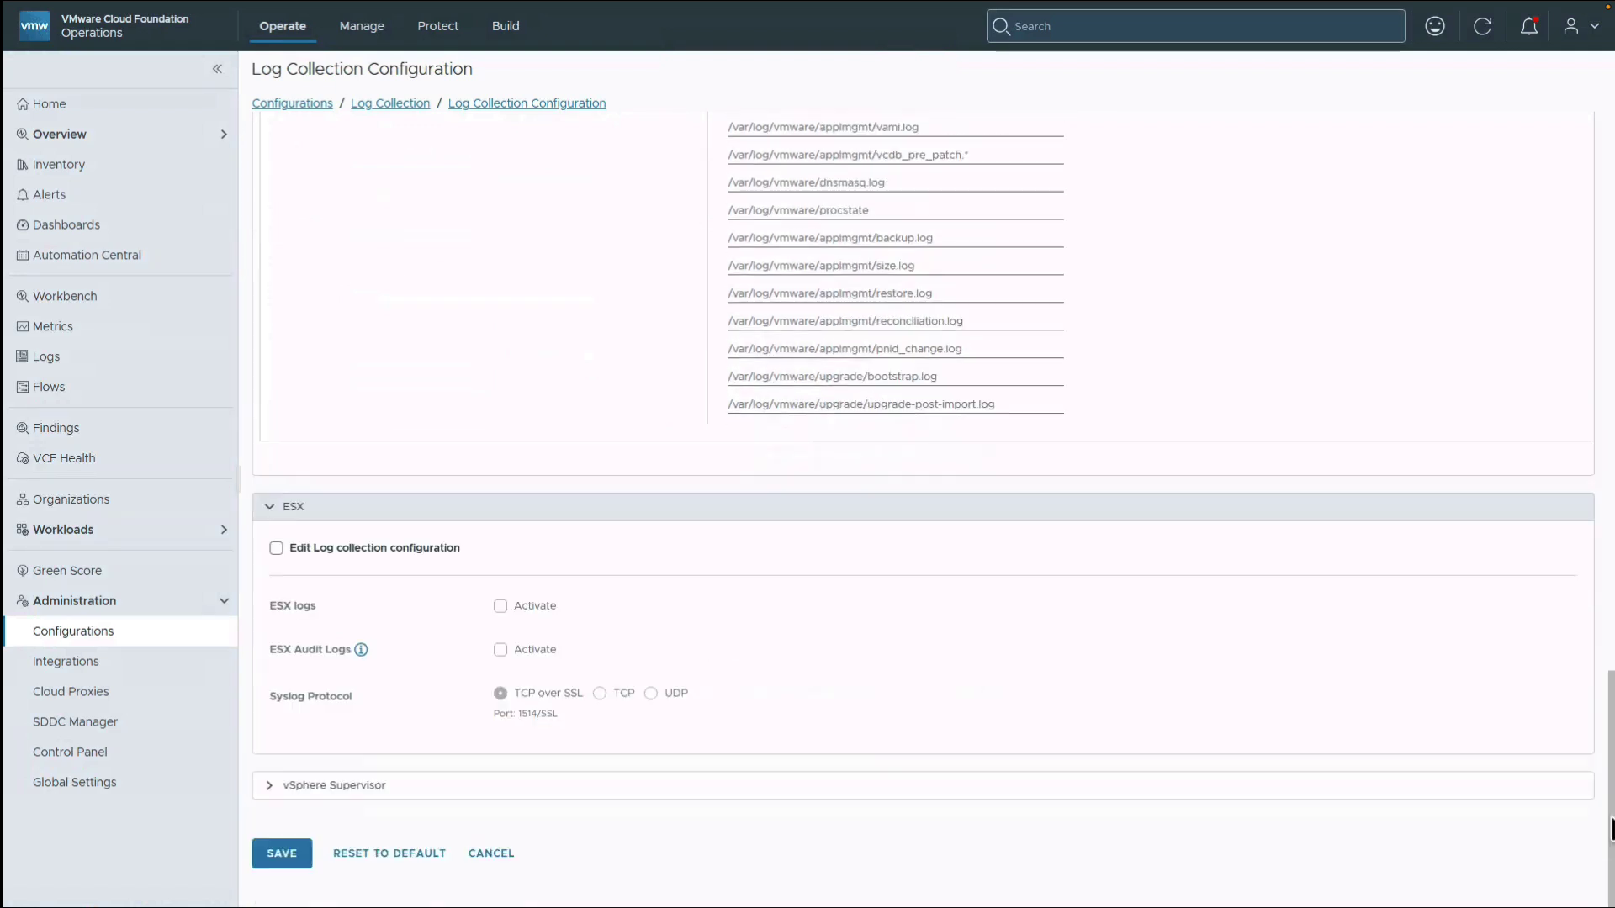
{"action": "left_click", "coordinate": [264, 793]}
{"action": "scroll", "coordinate": [263, 793], "scroll_direction": "down", "scroll_amount": 4}
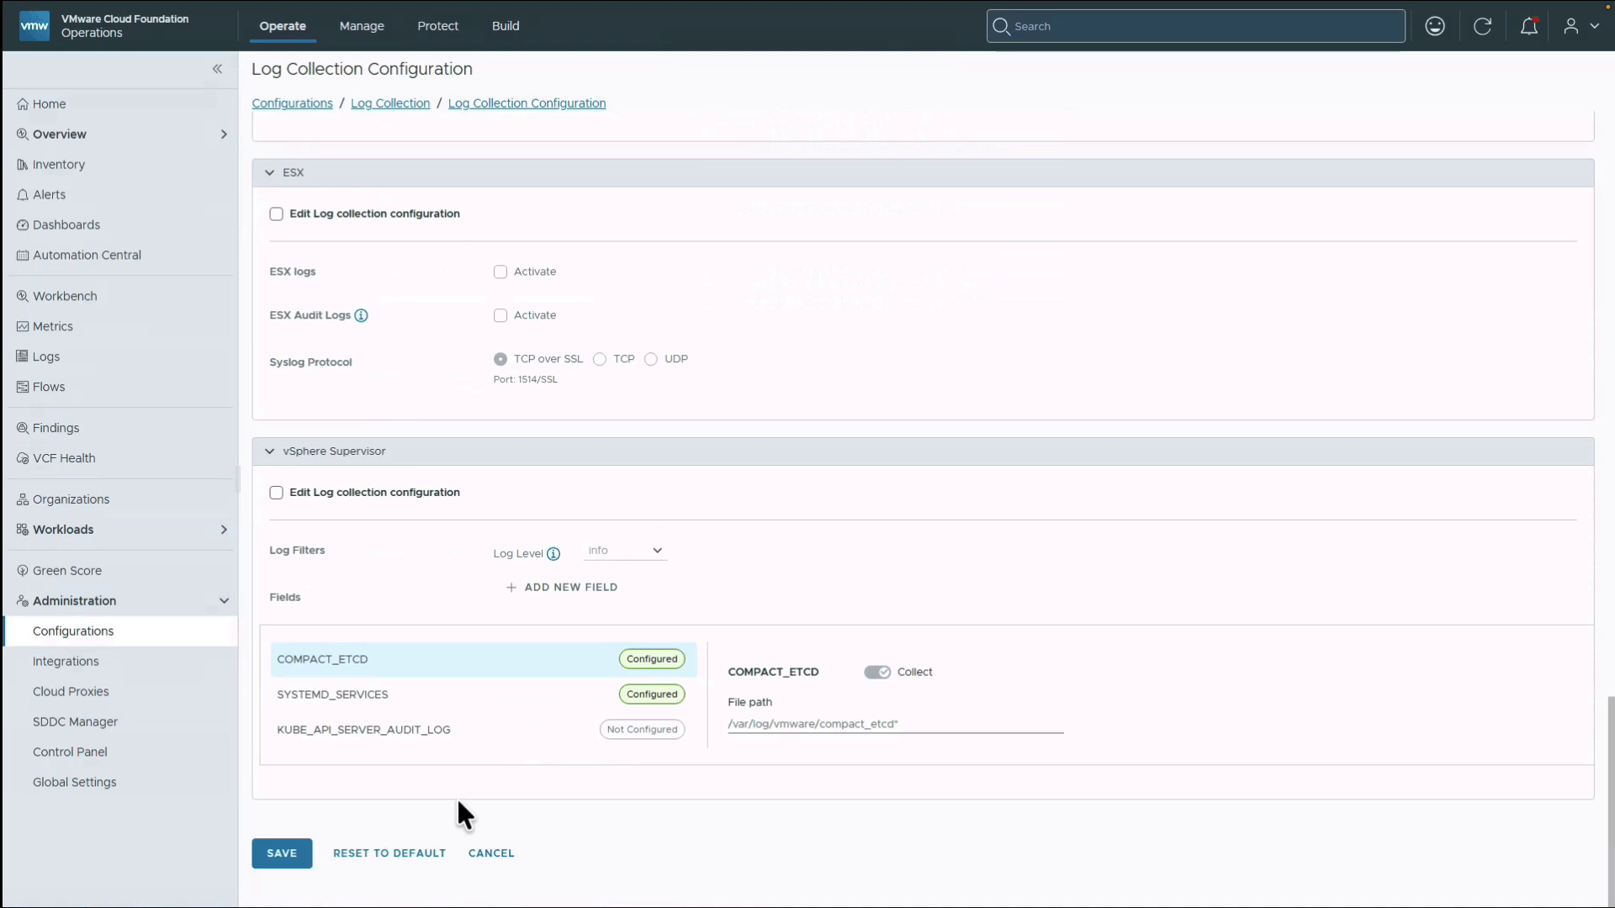
{"action": "left_click", "coordinate": [491, 853]}
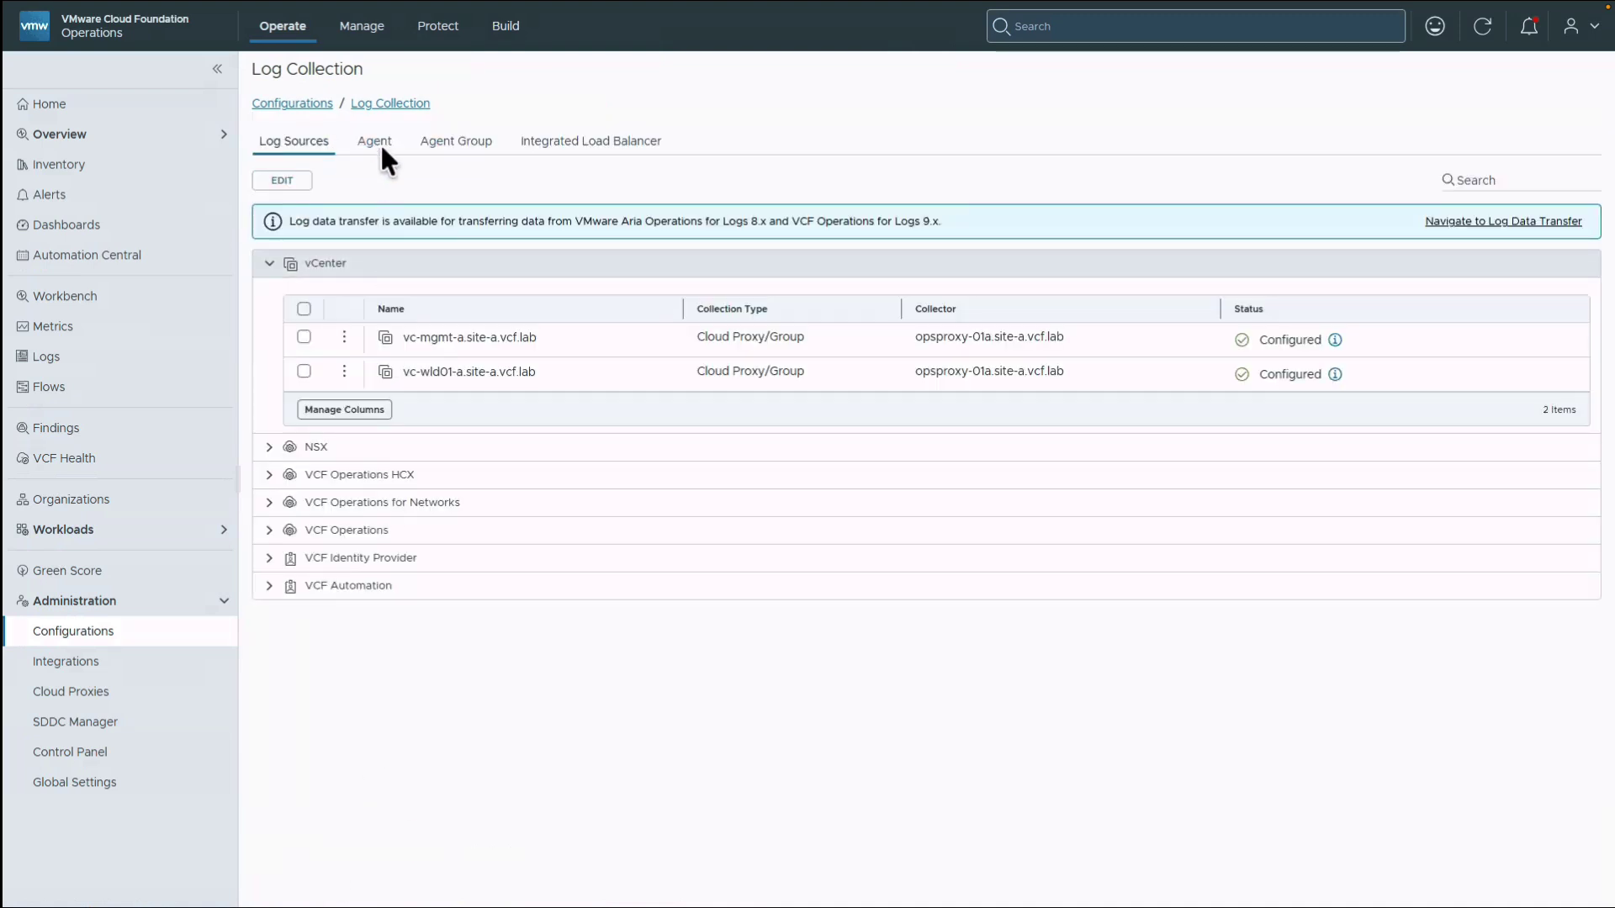
Step: Review the log collection agents, their secrets list and the instructions for downloading the log agent
{"action": "left_click", "coordinate": [380, 143]}
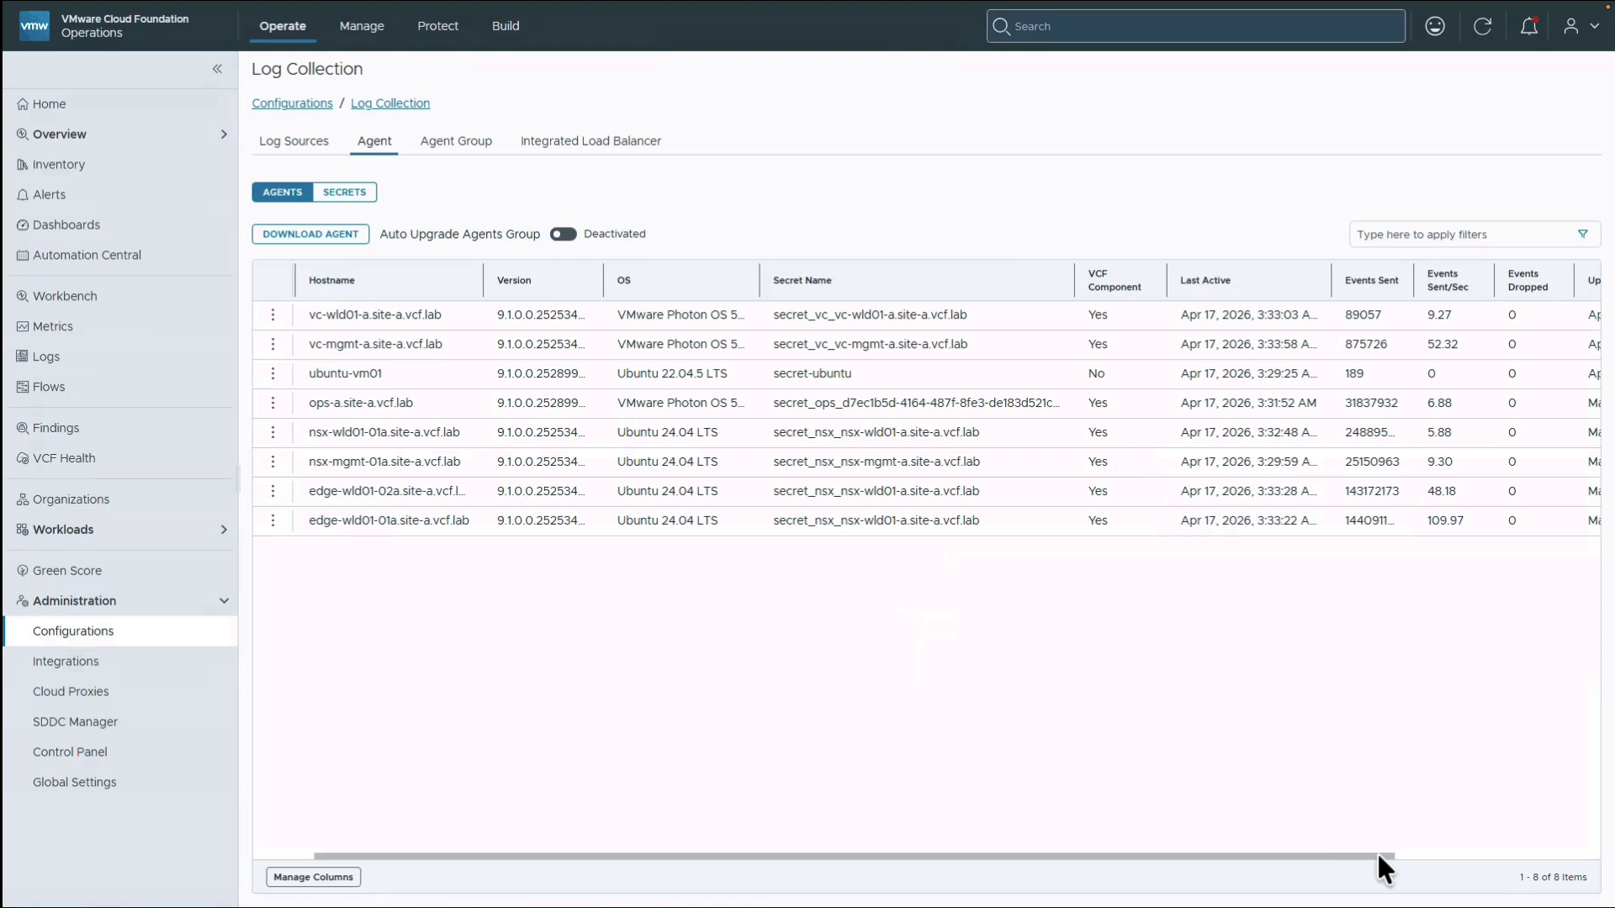
{"action": "scroll", "coordinate": [1376, 851], "scroll_direction": "right", "scroll_amount": 3}
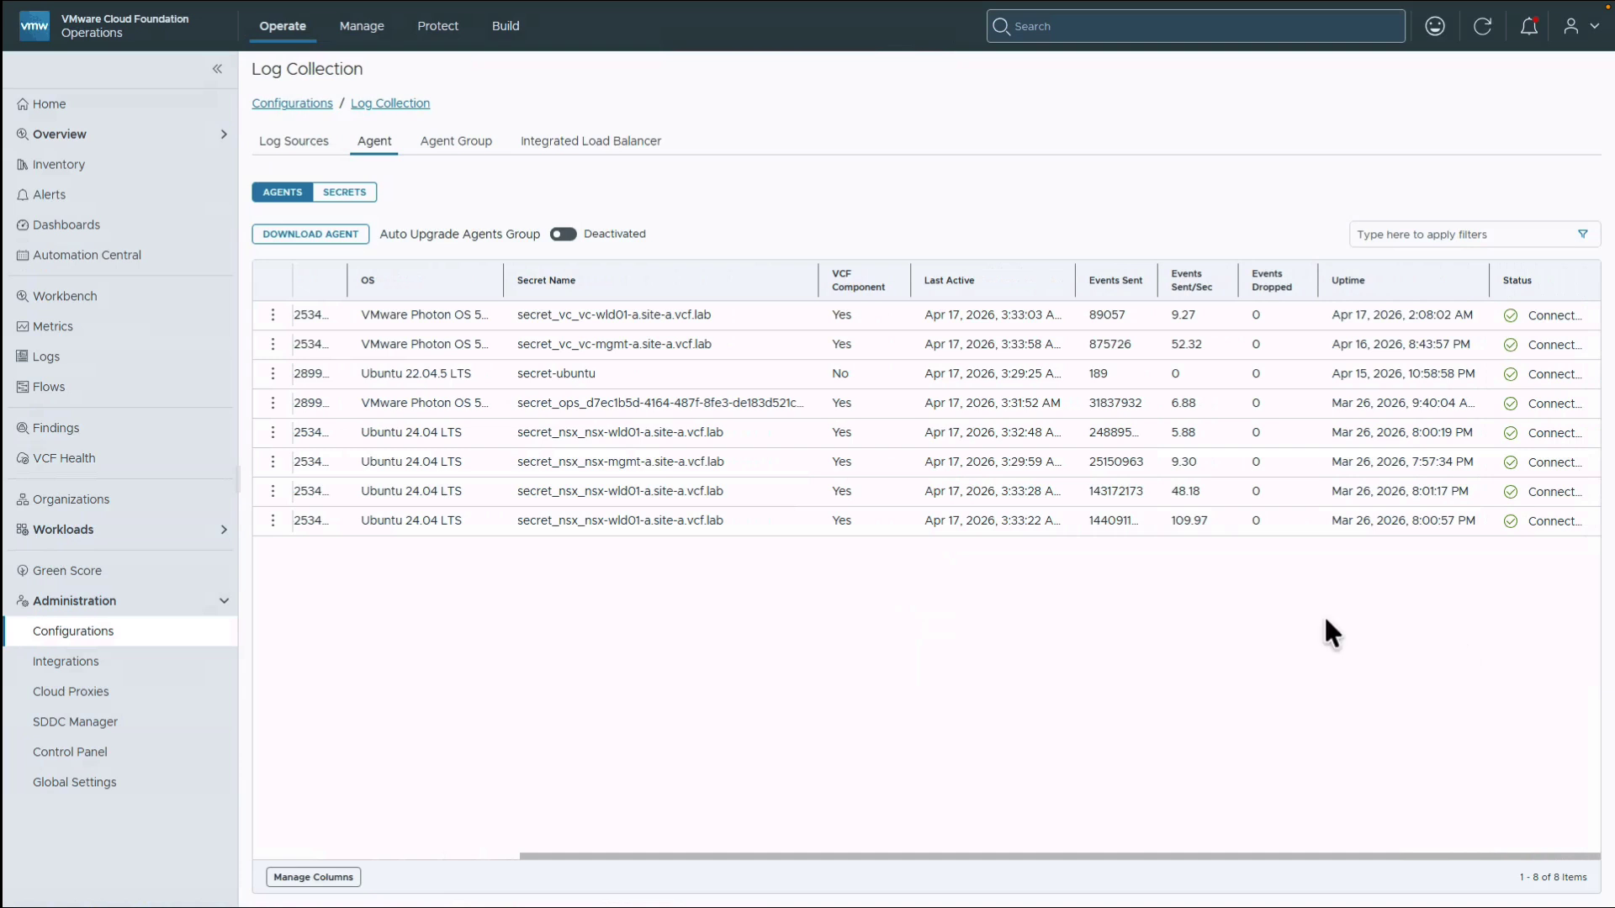
{"action": "left_click", "coordinate": [363, 197]}
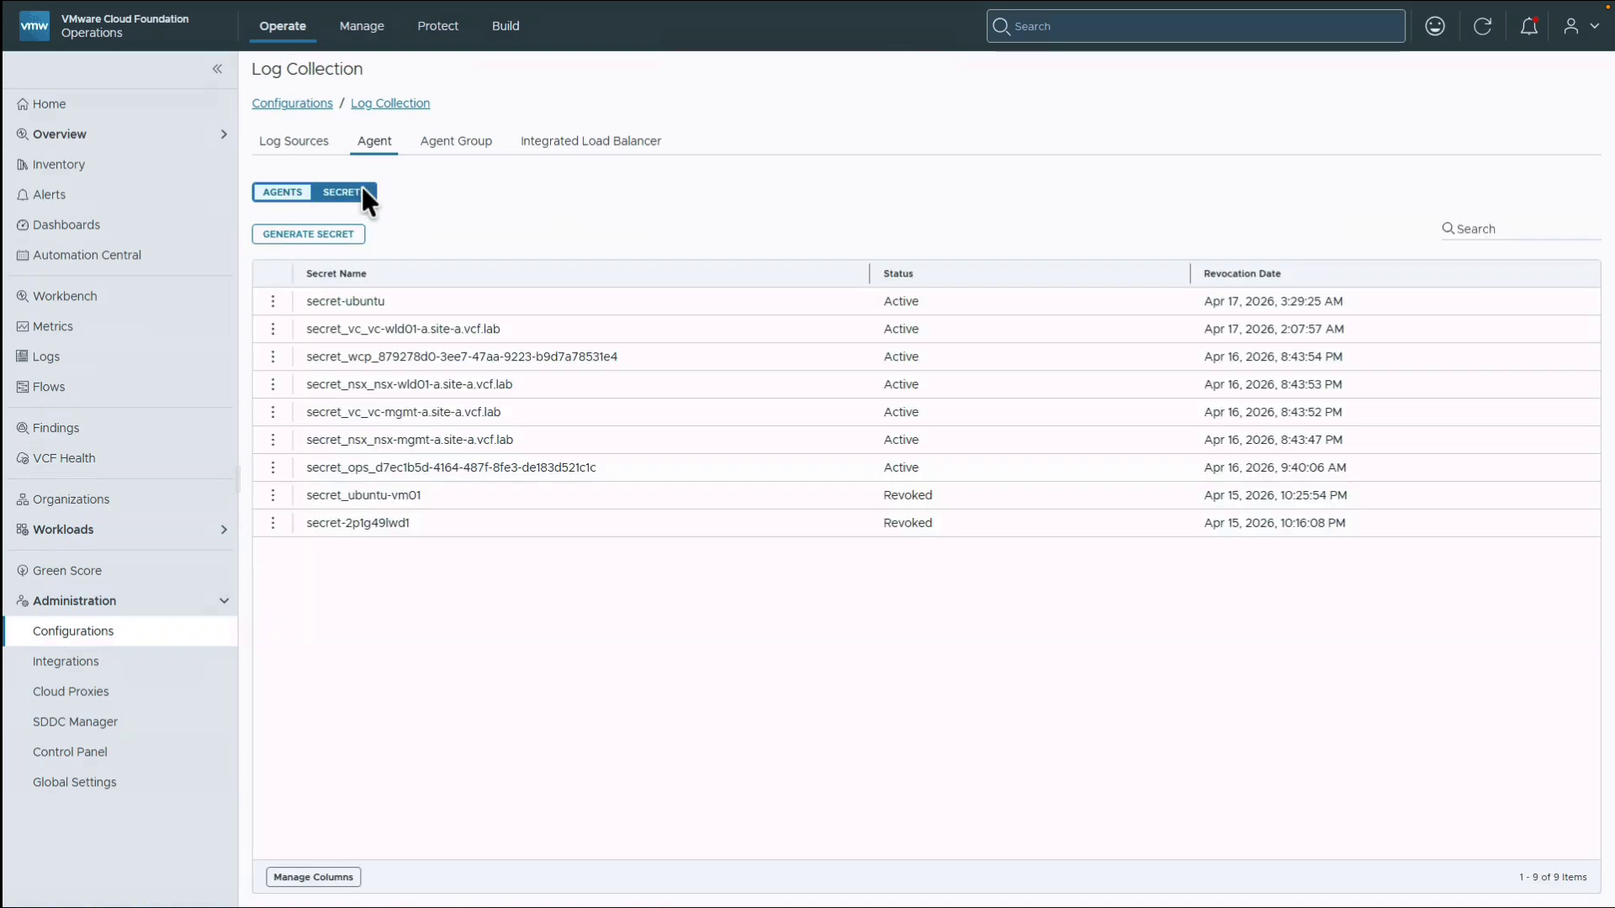
{"action": "left_click", "coordinate": [281, 194]}
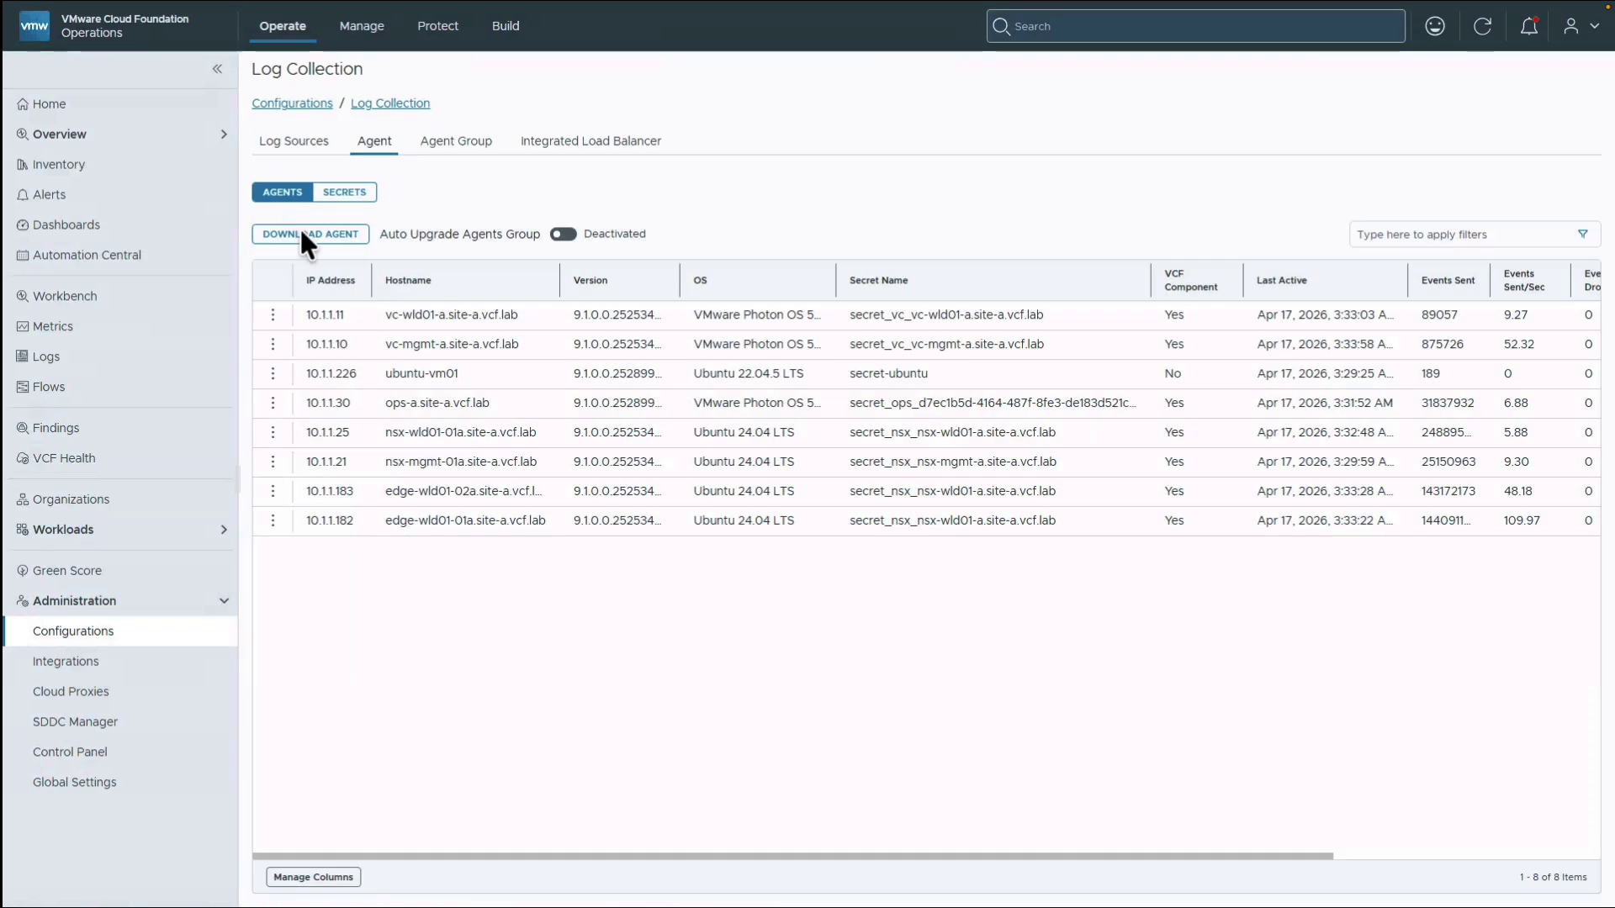
{"action": "left_click", "coordinate": [301, 229]}
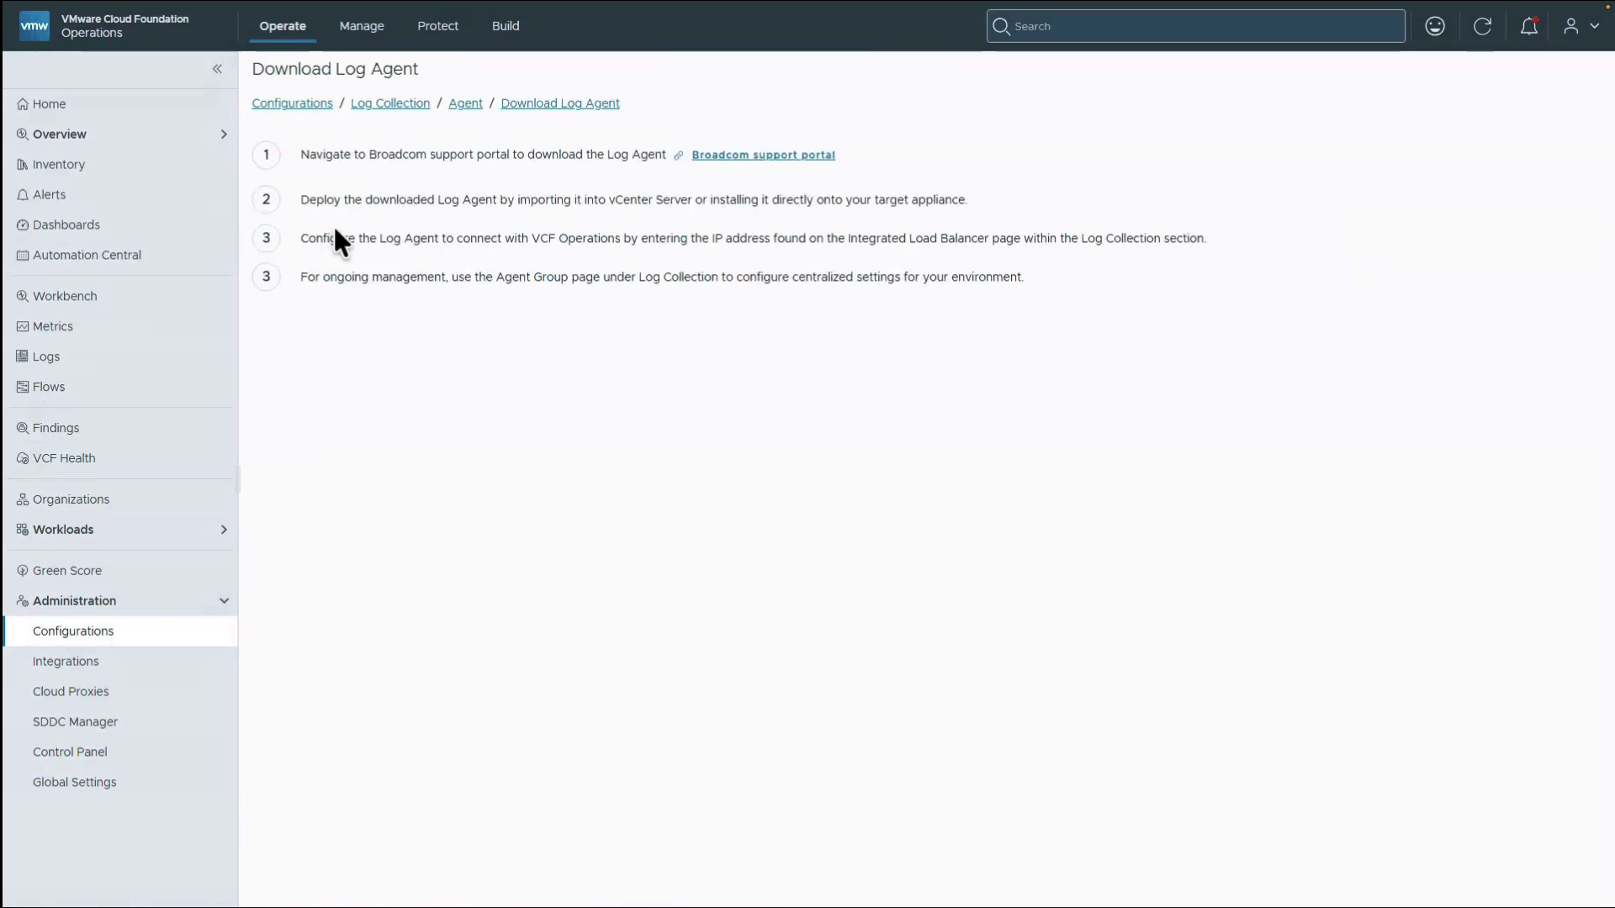
{"action": "left_click", "coordinate": [475, 105]}
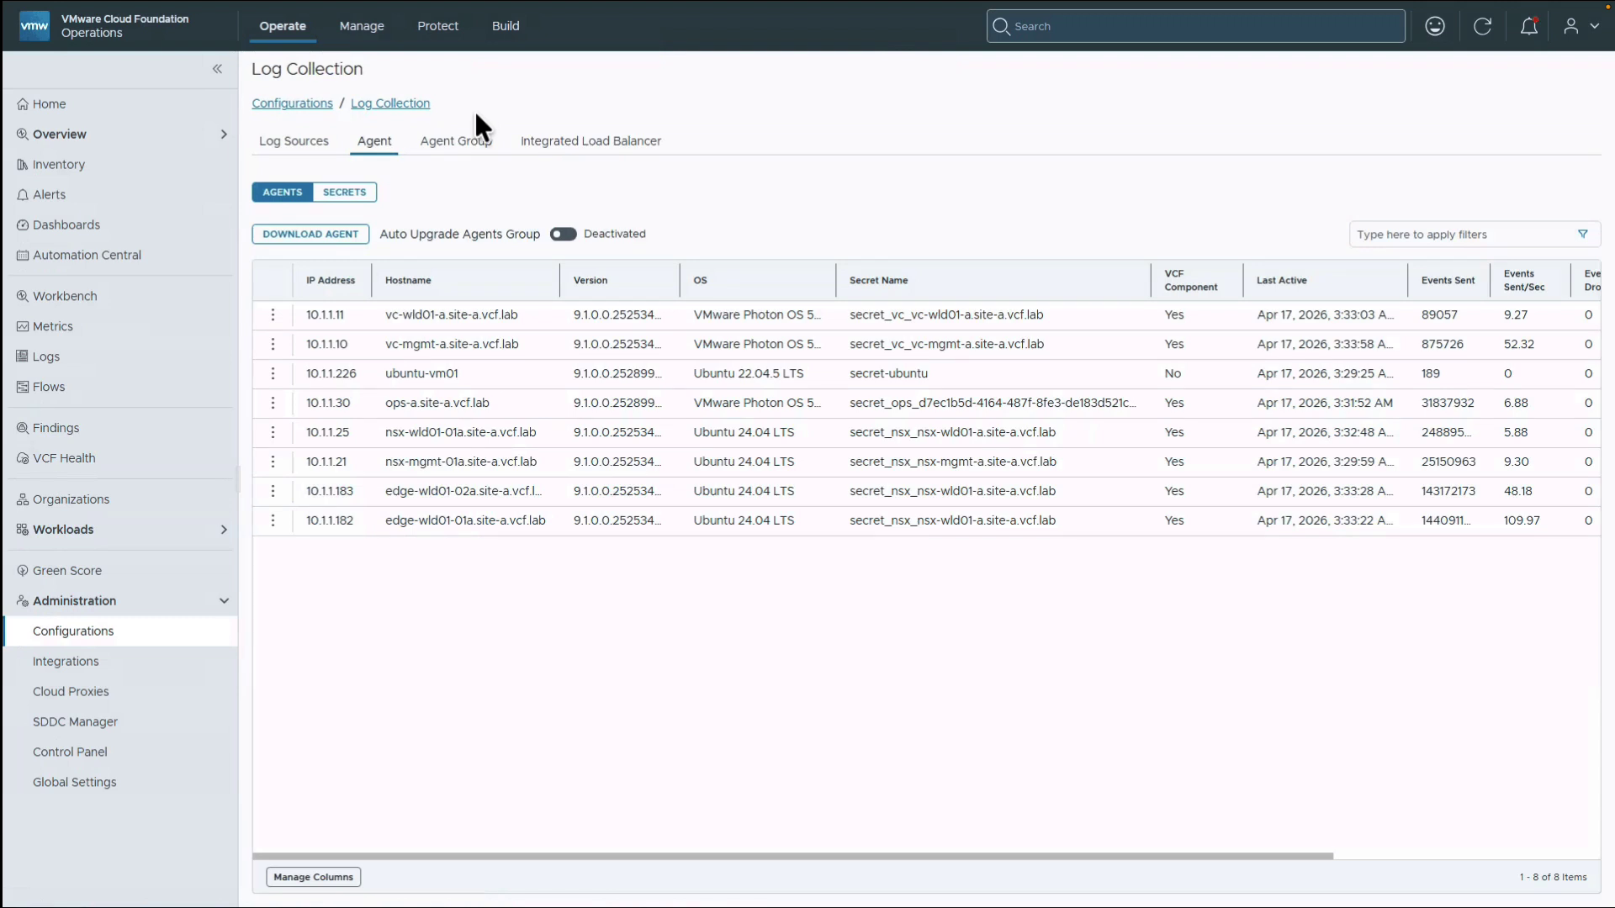
Step: Inspect the Oracle agent group's details and agent configuration, and check the virtual IPs of the integrated load balancer
{"action": "left_click", "coordinate": [475, 143]}
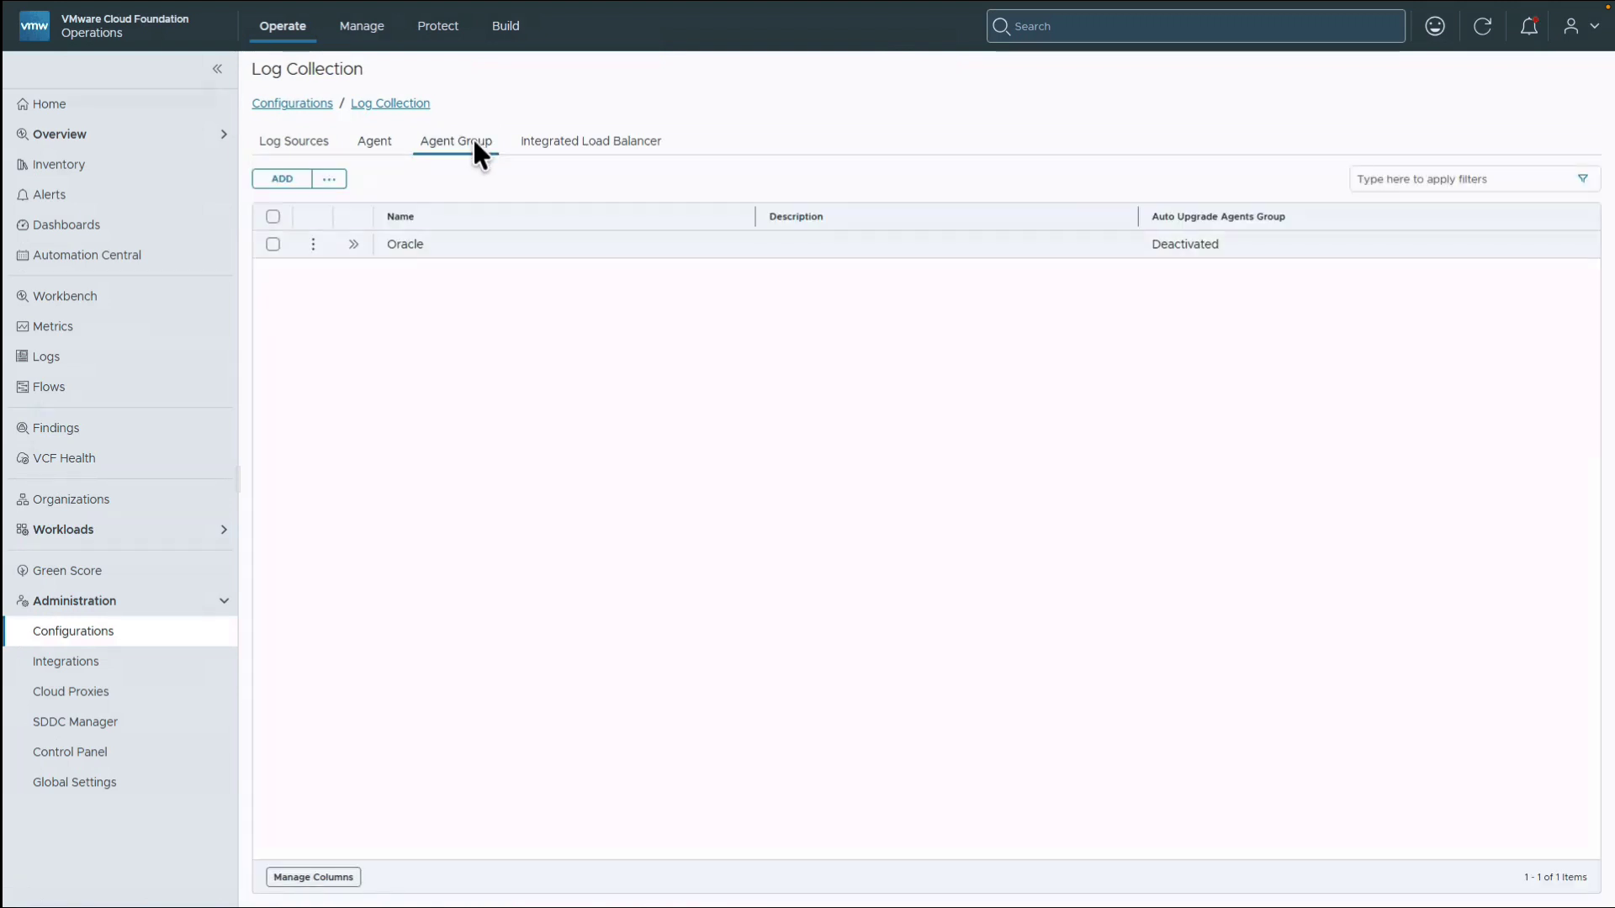
{"action": "left_click", "coordinate": [354, 244]}
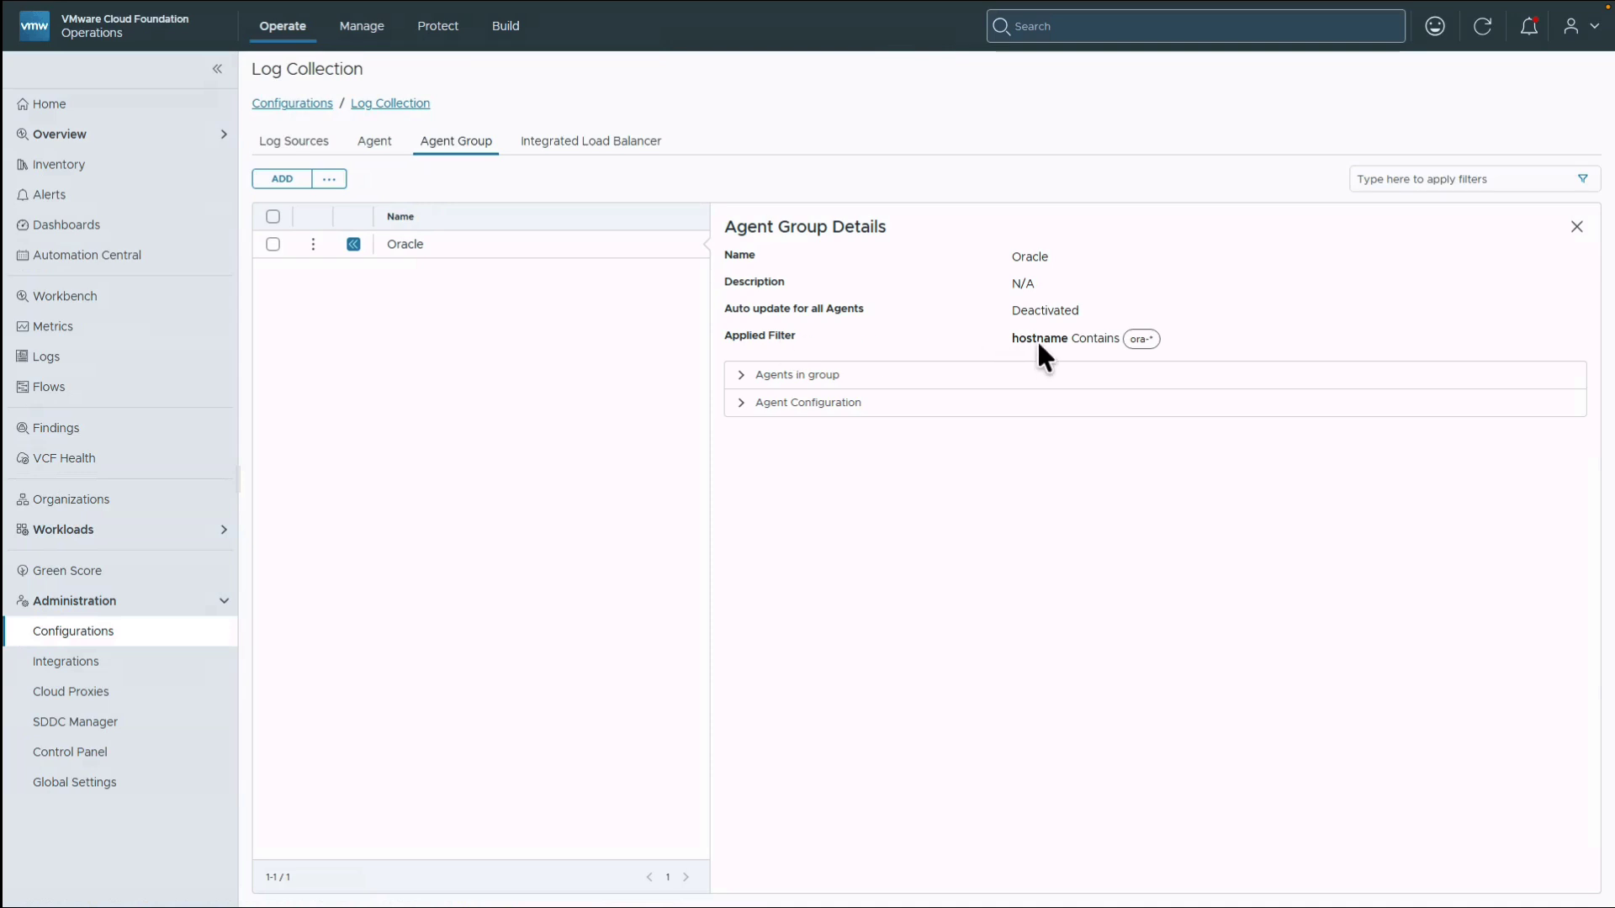
{"action": "left_click", "coordinate": [741, 401]}
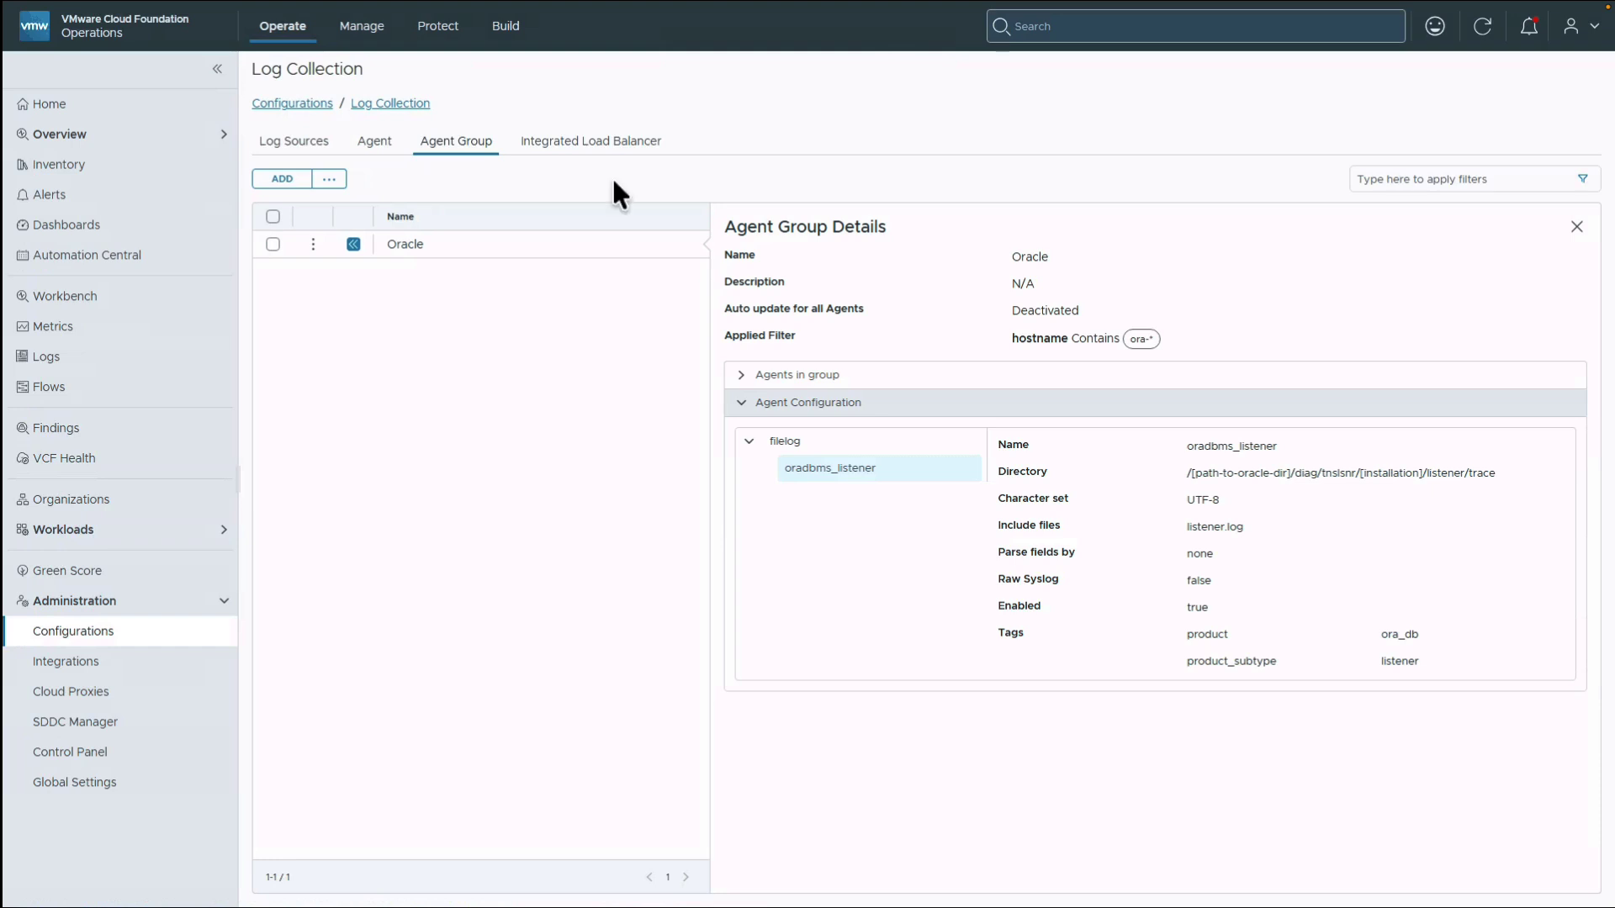
{"action": "left_click", "coordinate": [612, 151]}
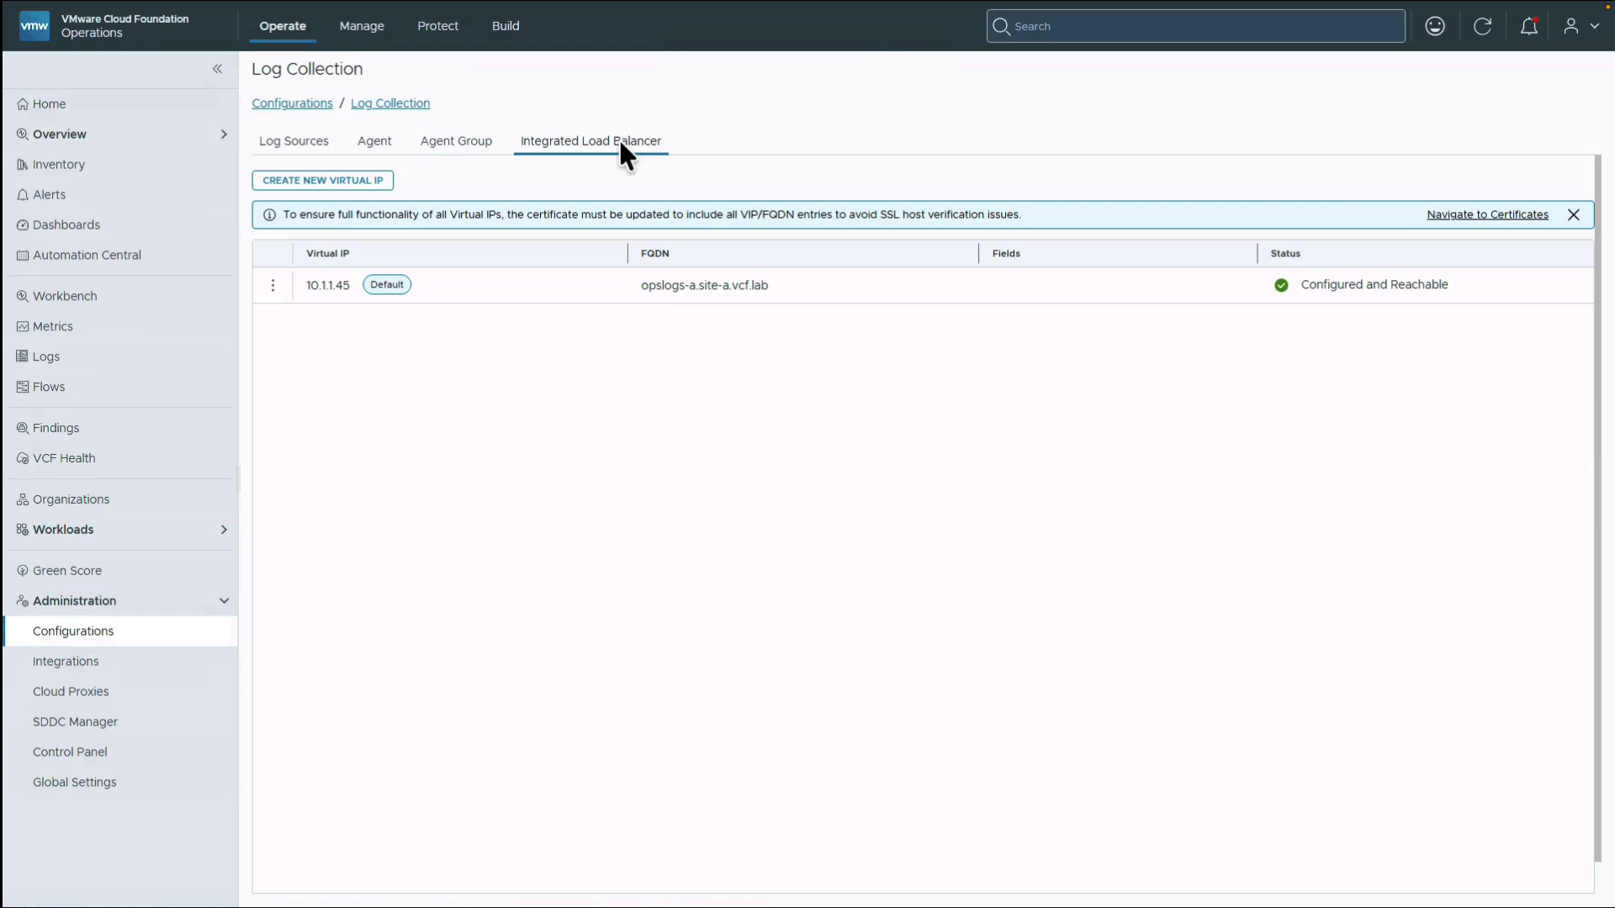
Step: Look through the saved log queries and return to the configurations overview
{"action": "left_click", "coordinate": [294, 102]}
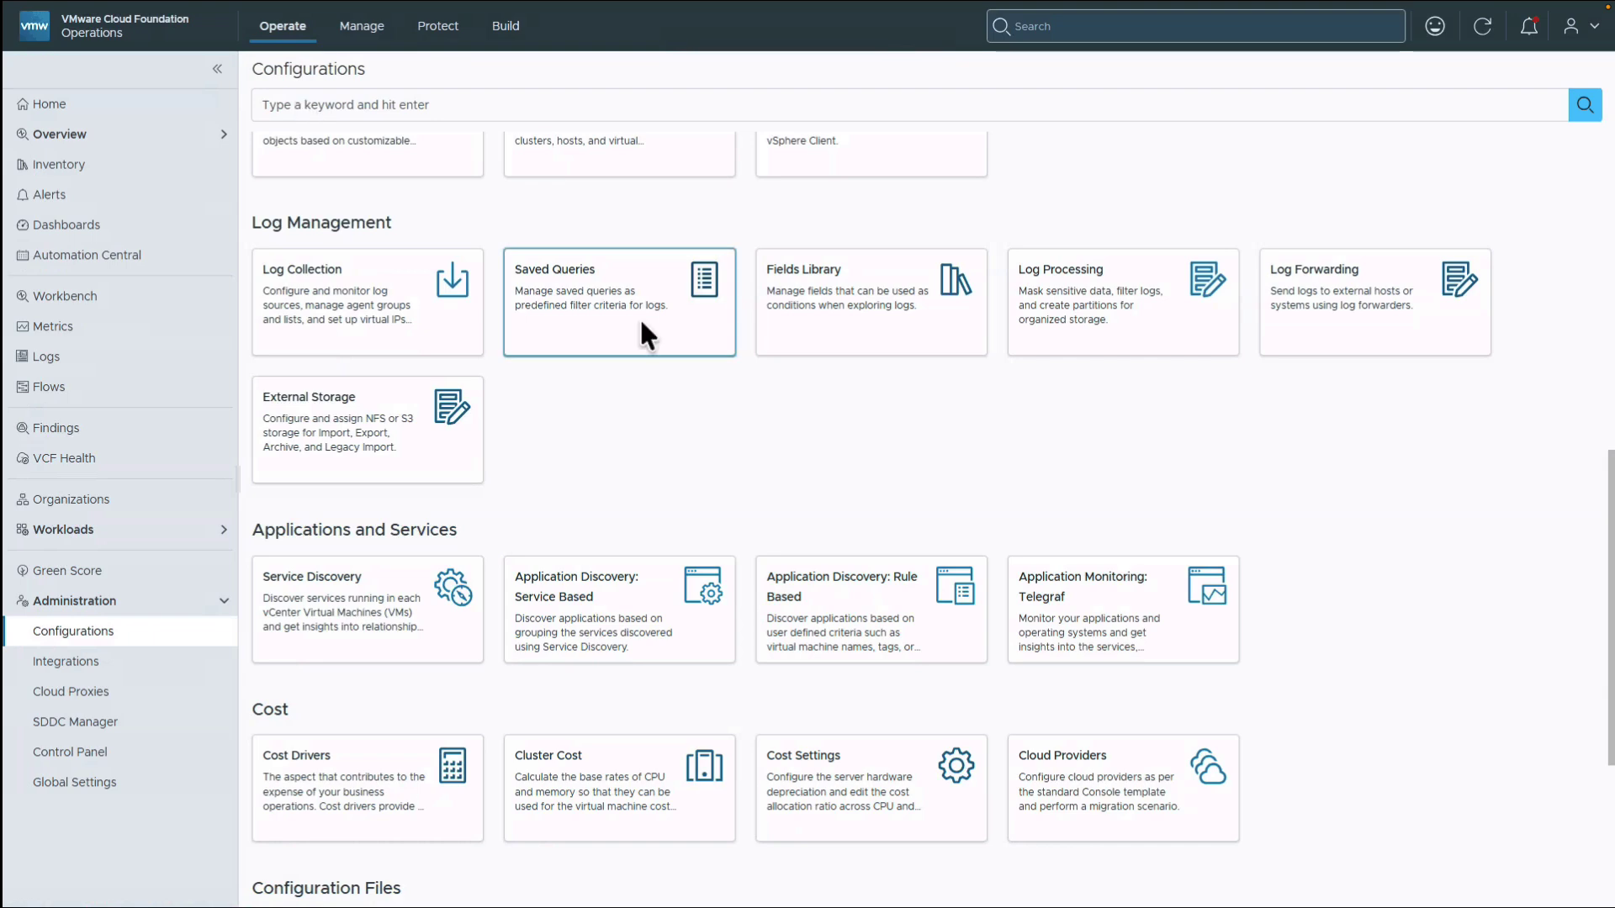
{"action": "left_click", "coordinate": [659, 330]}
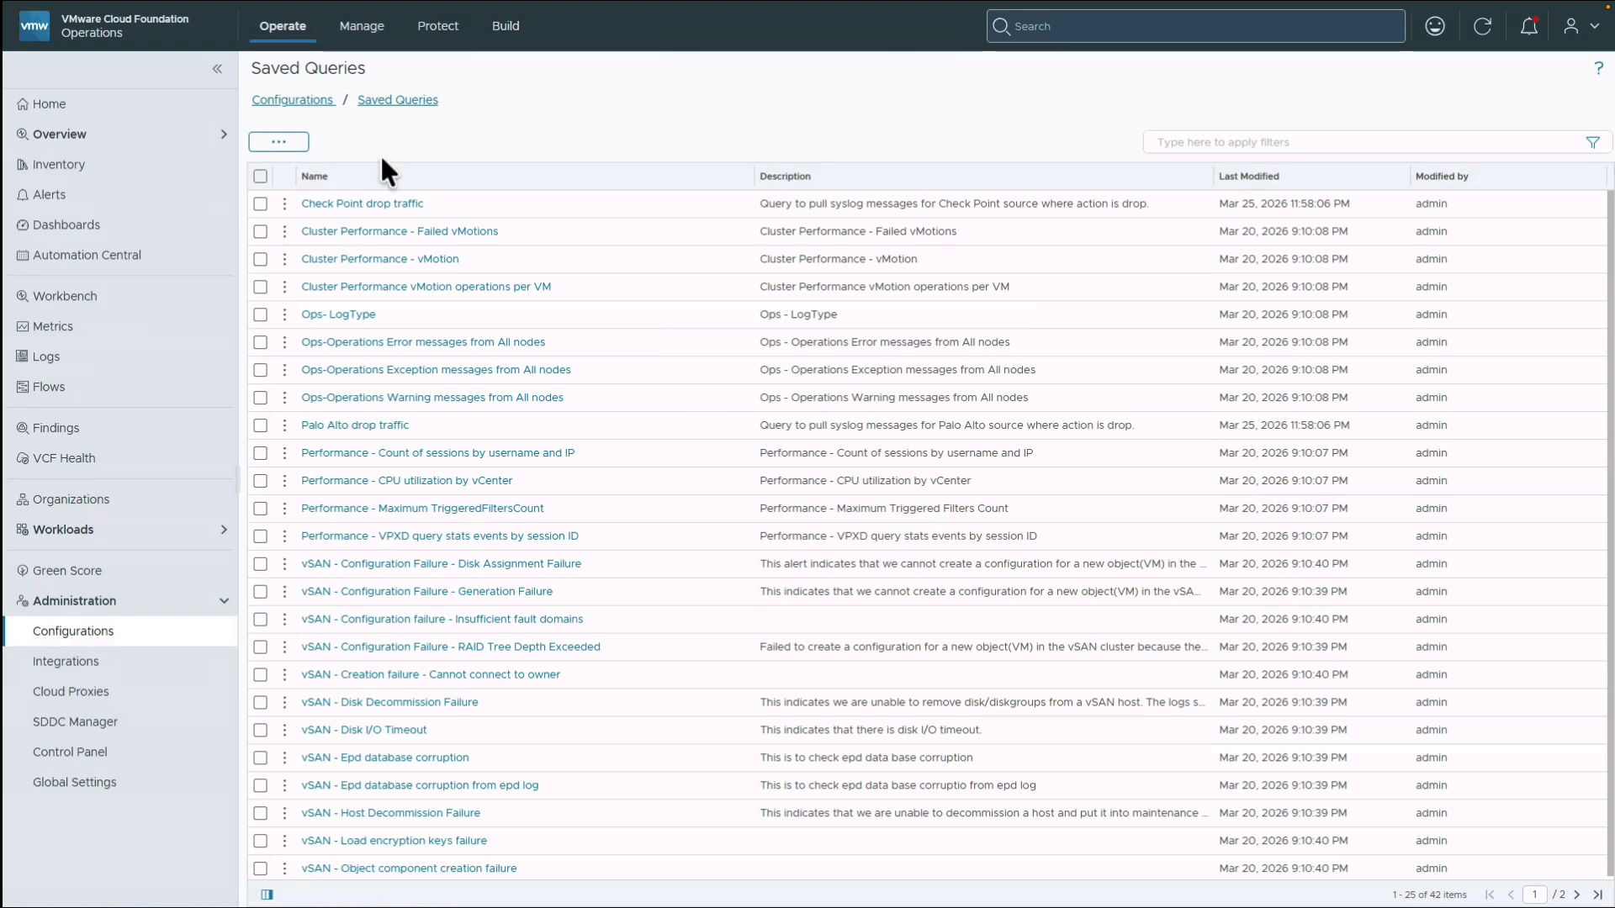
{"action": "left_click", "coordinate": [315, 94]}
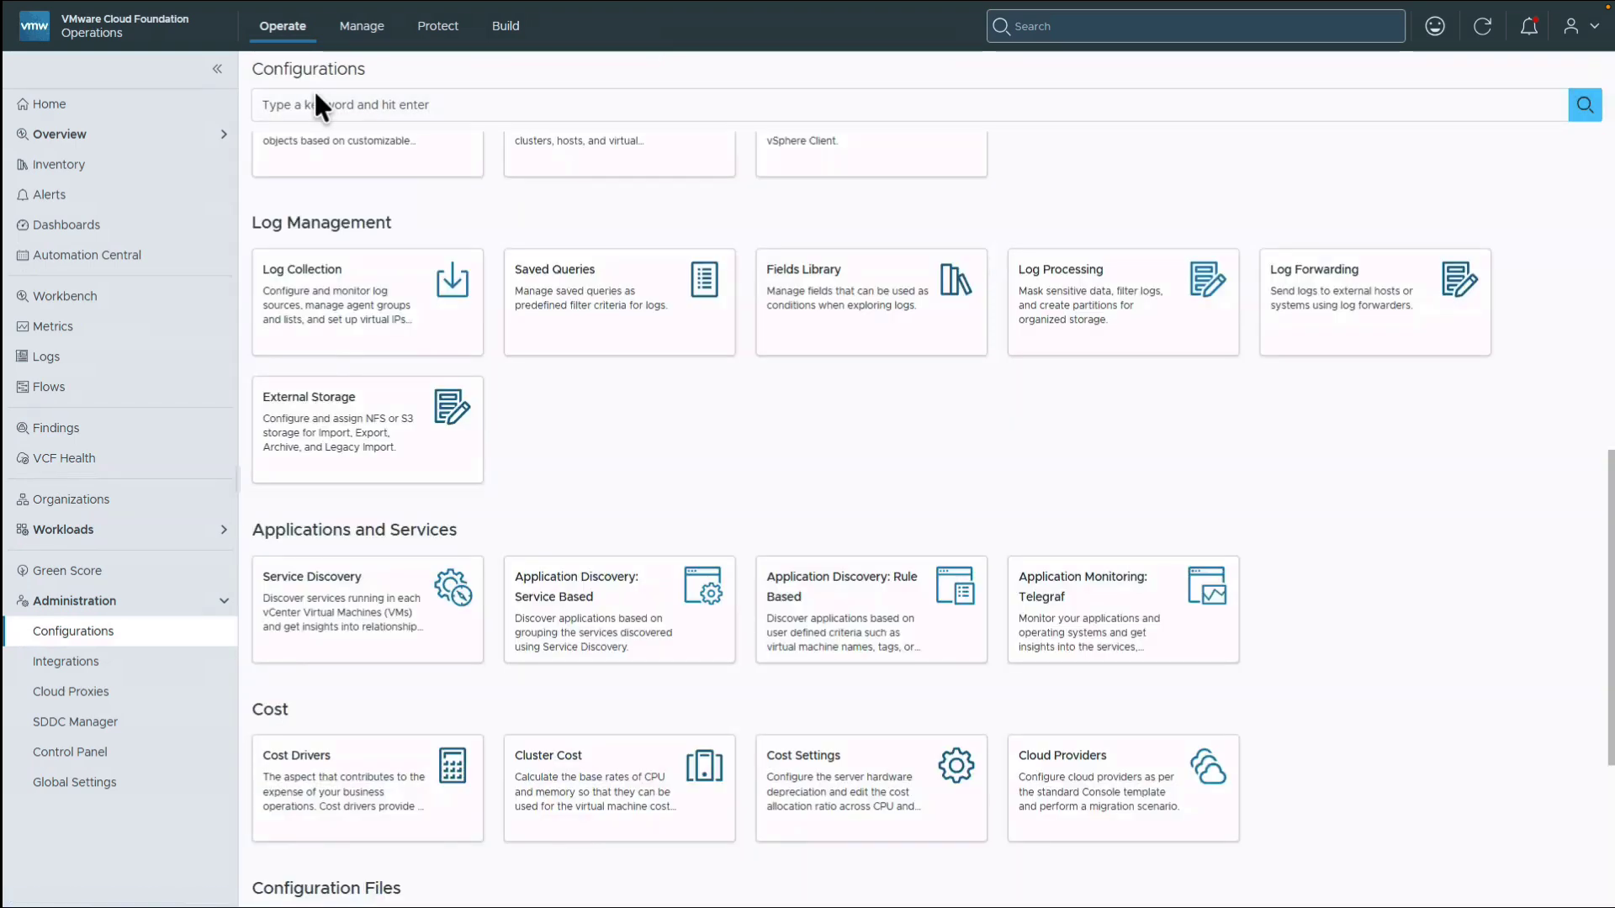
Step: Enable indexing for the cluster field in the Fields Library, acknowledging the impact on performance and storage usage
{"action": "left_click", "coordinate": [917, 338]}
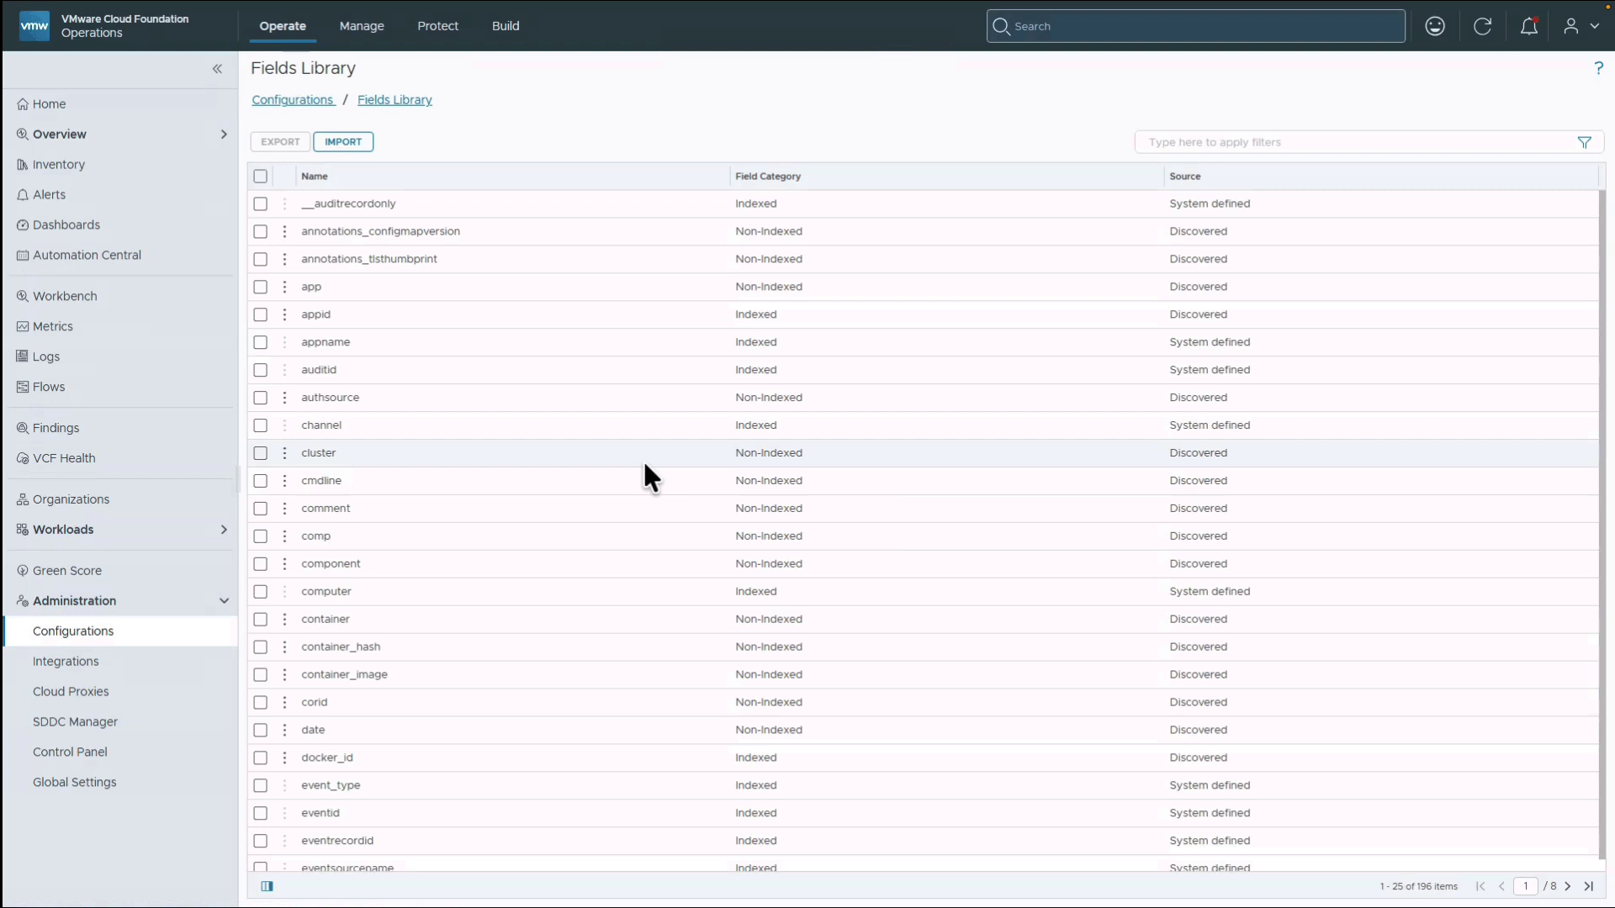
{"action": "left_click", "coordinate": [304, 454]}
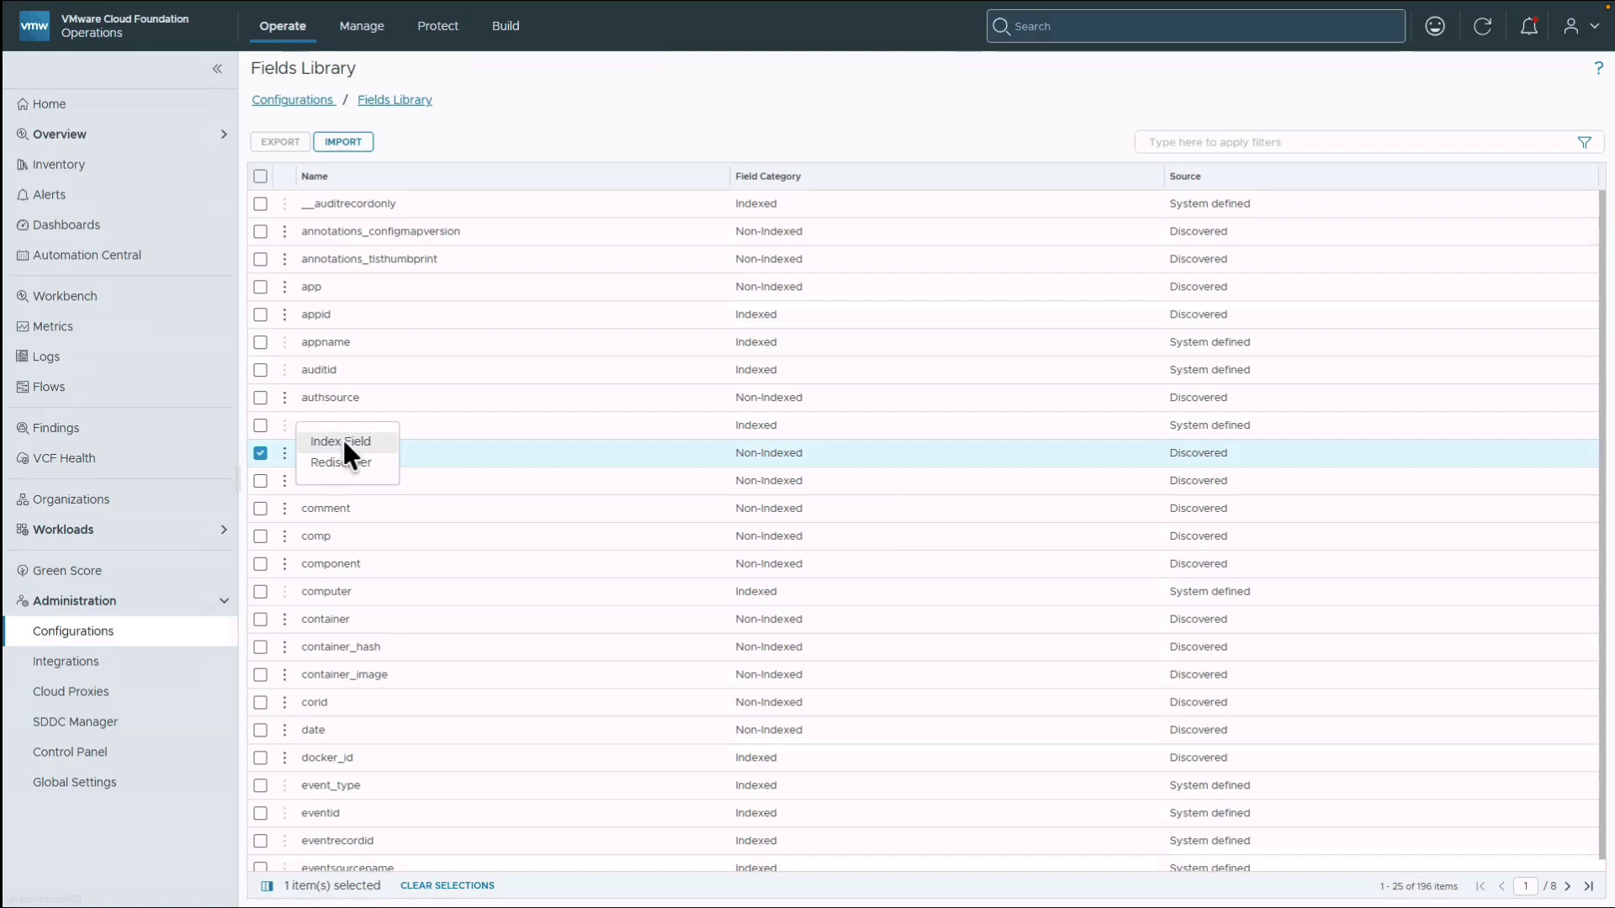
{"action": "left_click", "coordinate": [342, 440]}
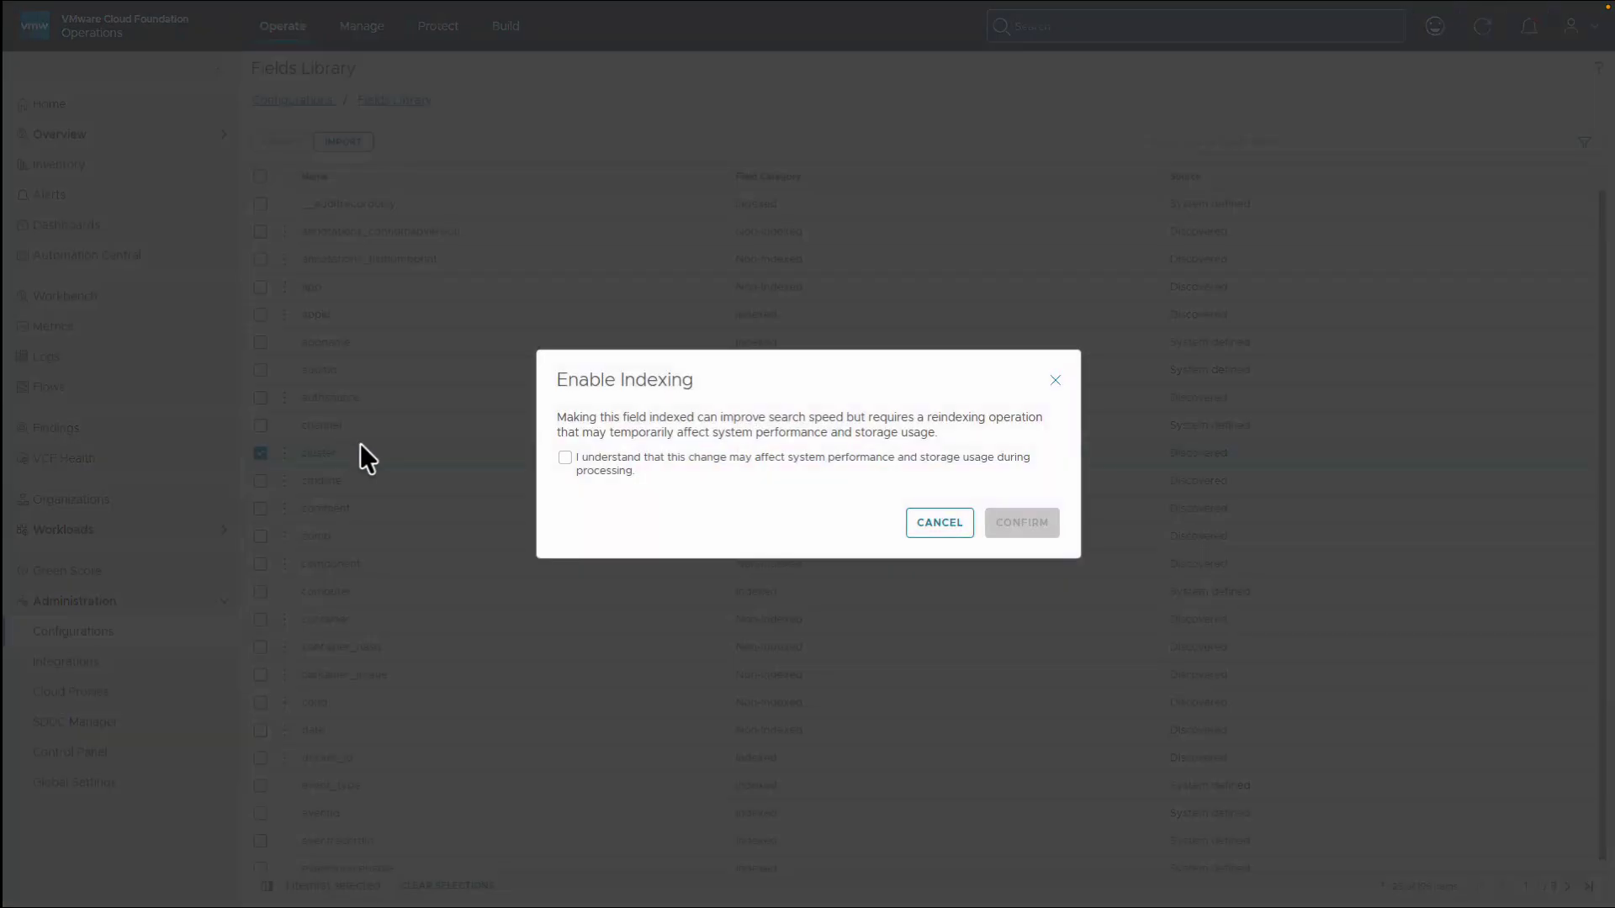
{"action": "left_click", "coordinate": [564, 458]}
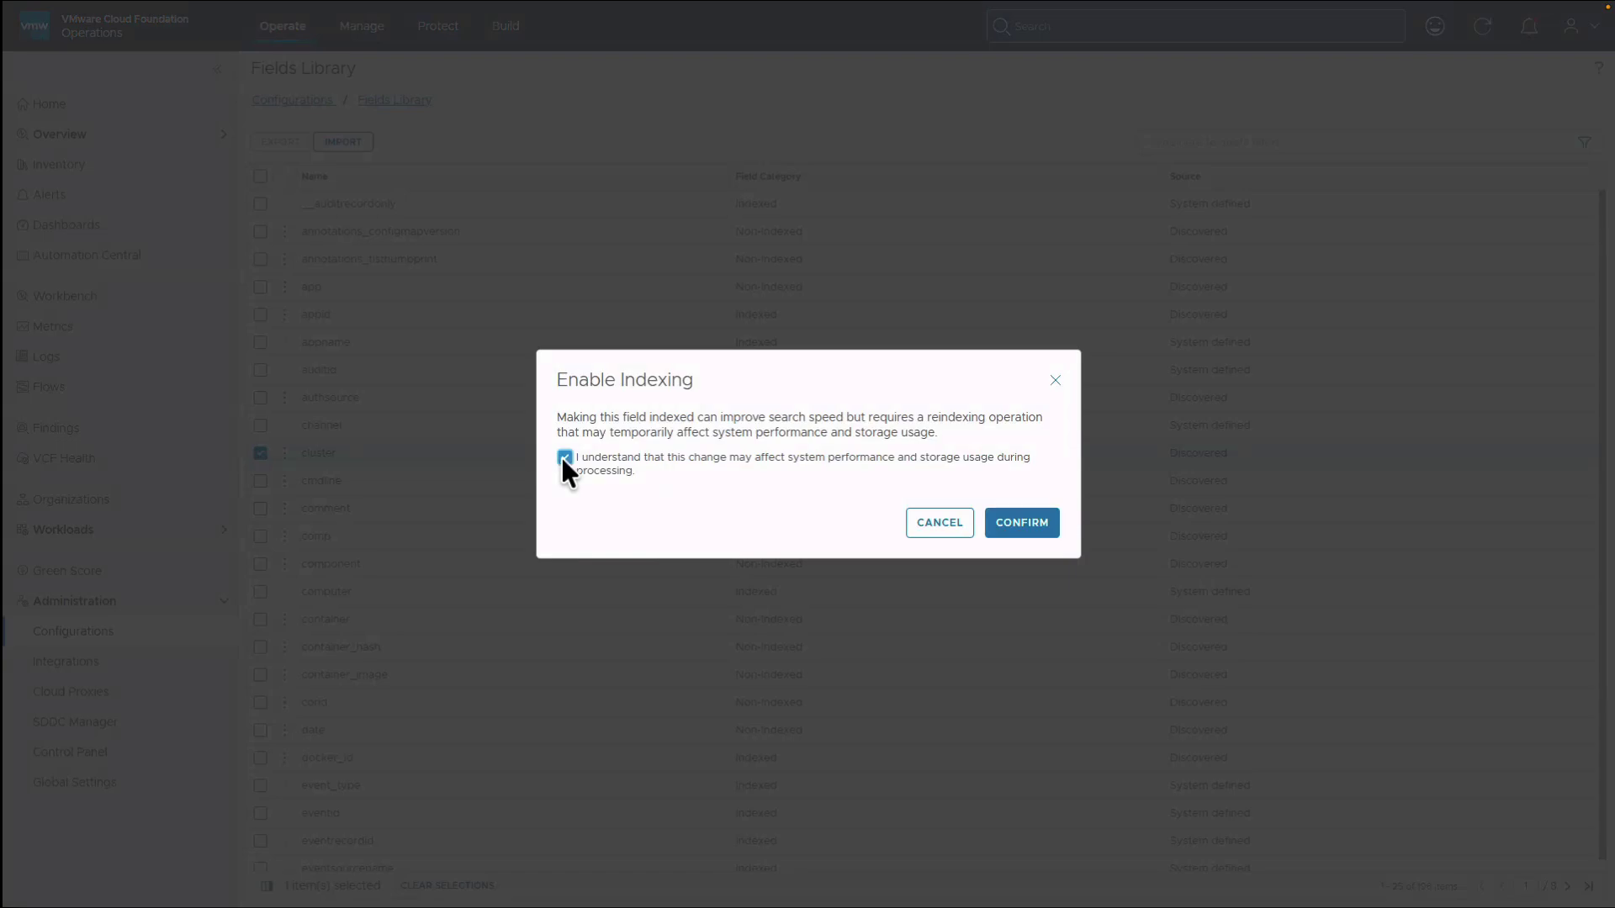
{"action": "left_click", "coordinate": [1038, 521]}
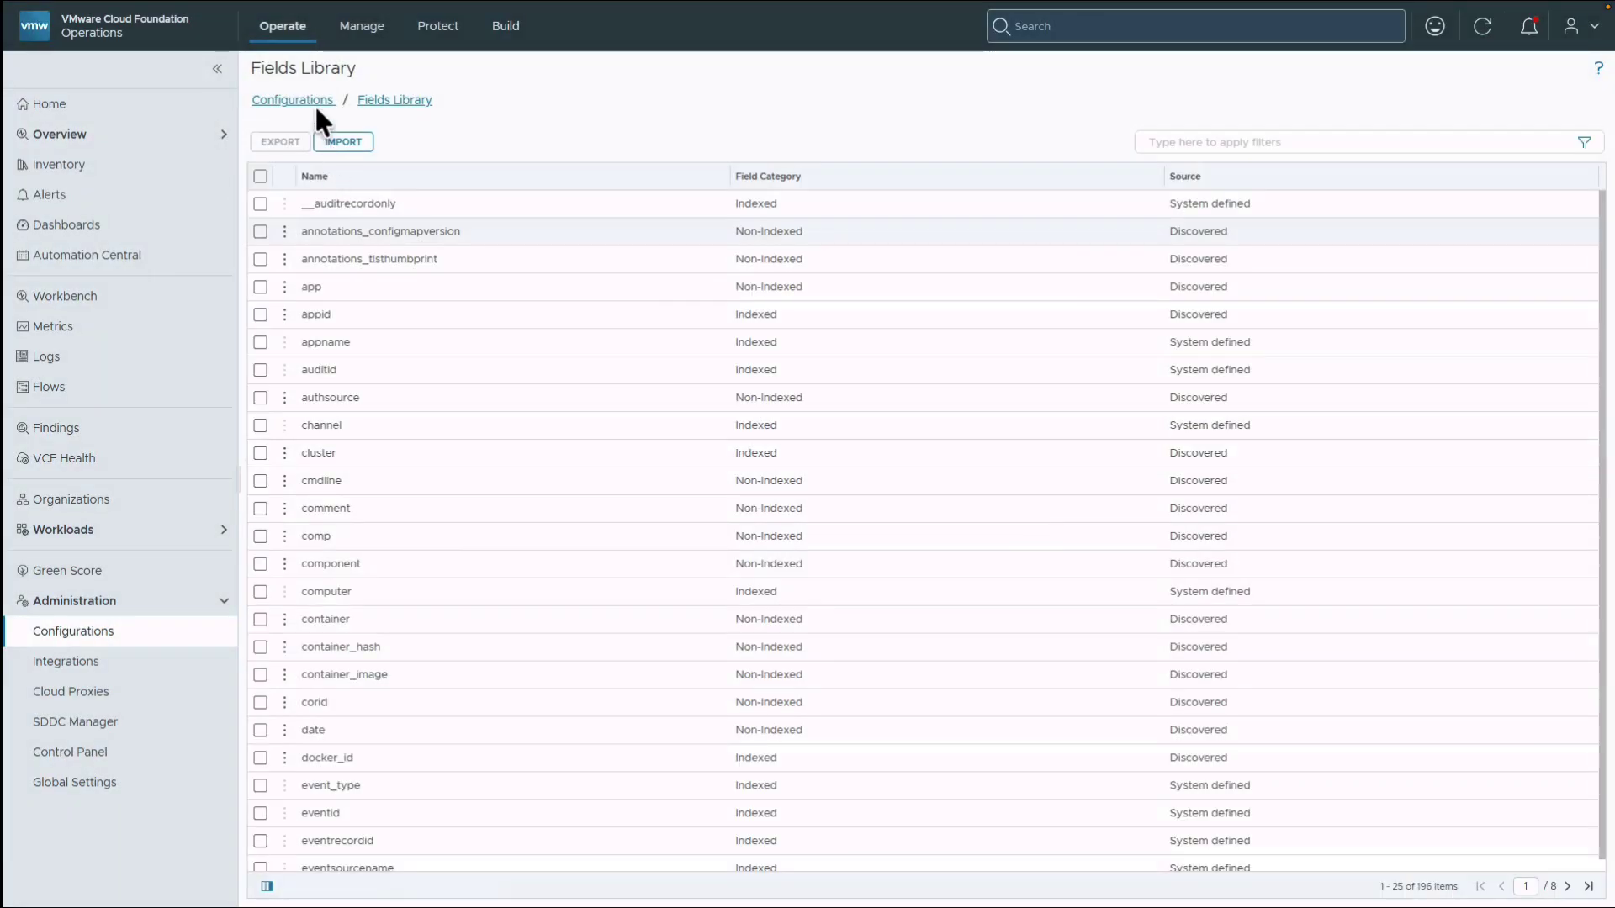
Step: Look at the options for creating a log forwarding configuration and return to the configurations overview without creating one
{"action": "left_click", "coordinate": [313, 99]}
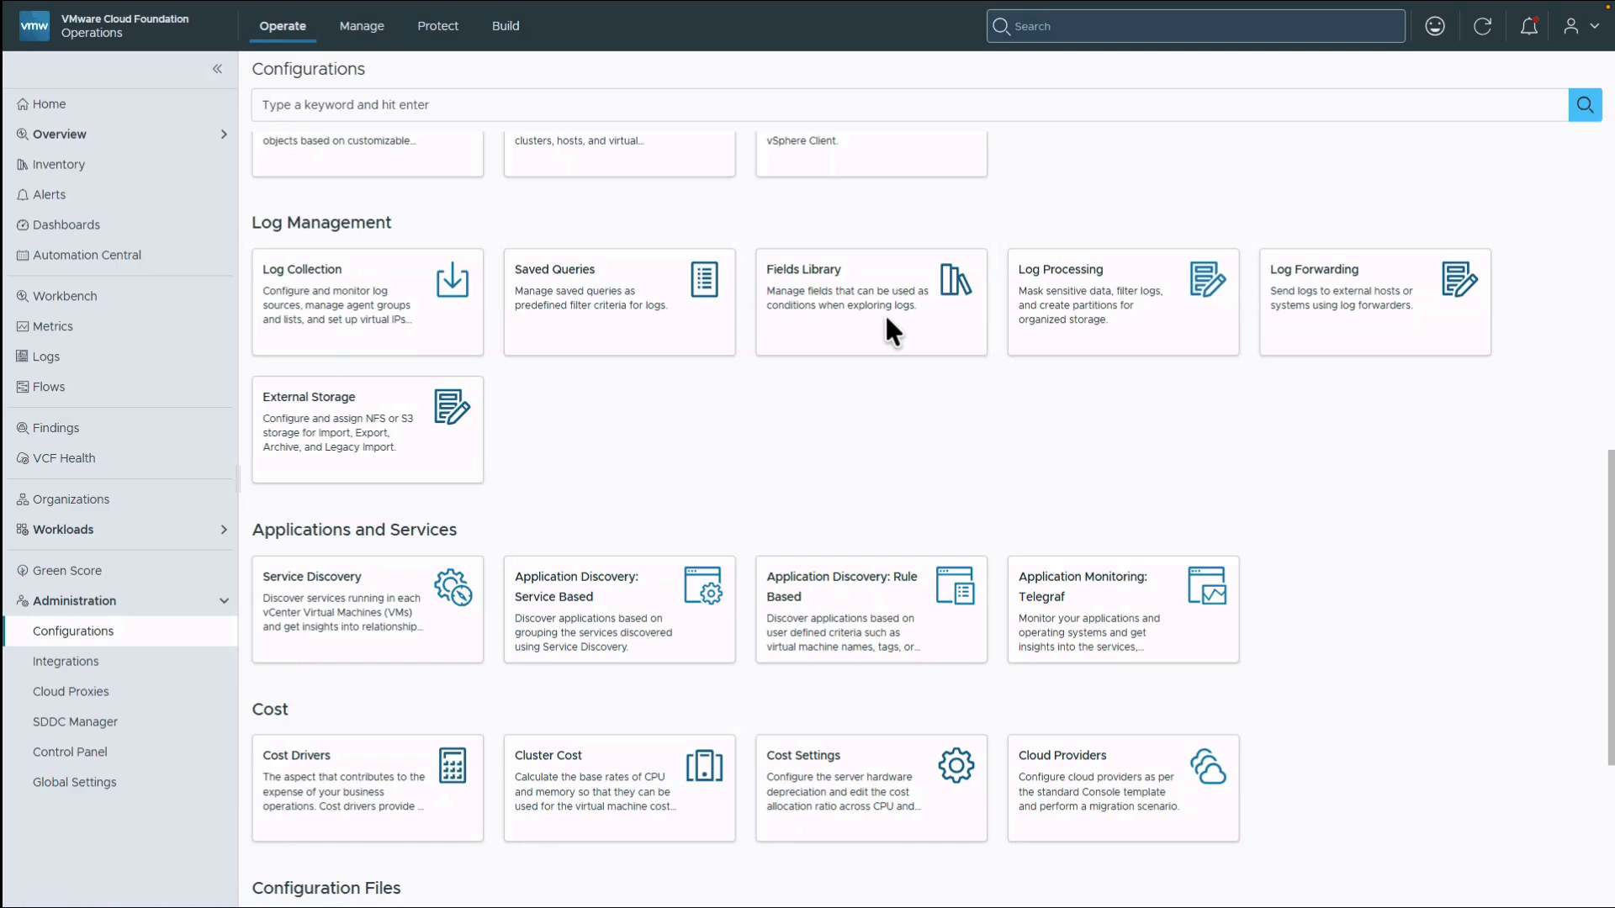
{"action": "left_click", "coordinate": [1340, 299]}
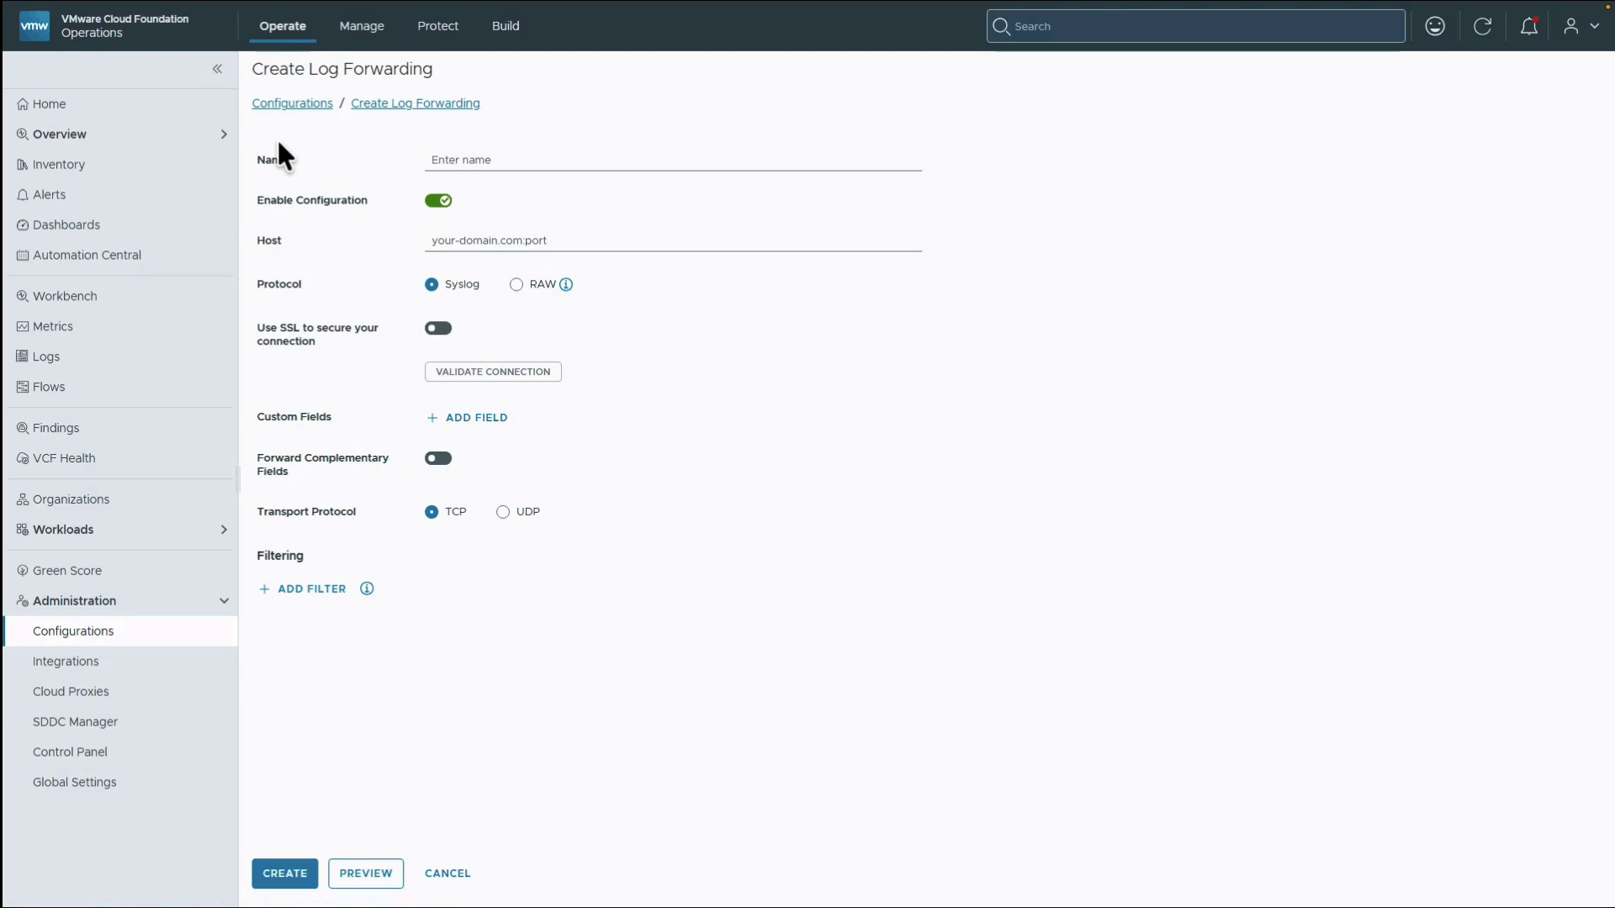
{"action": "left_click", "coordinate": [298, 102]}
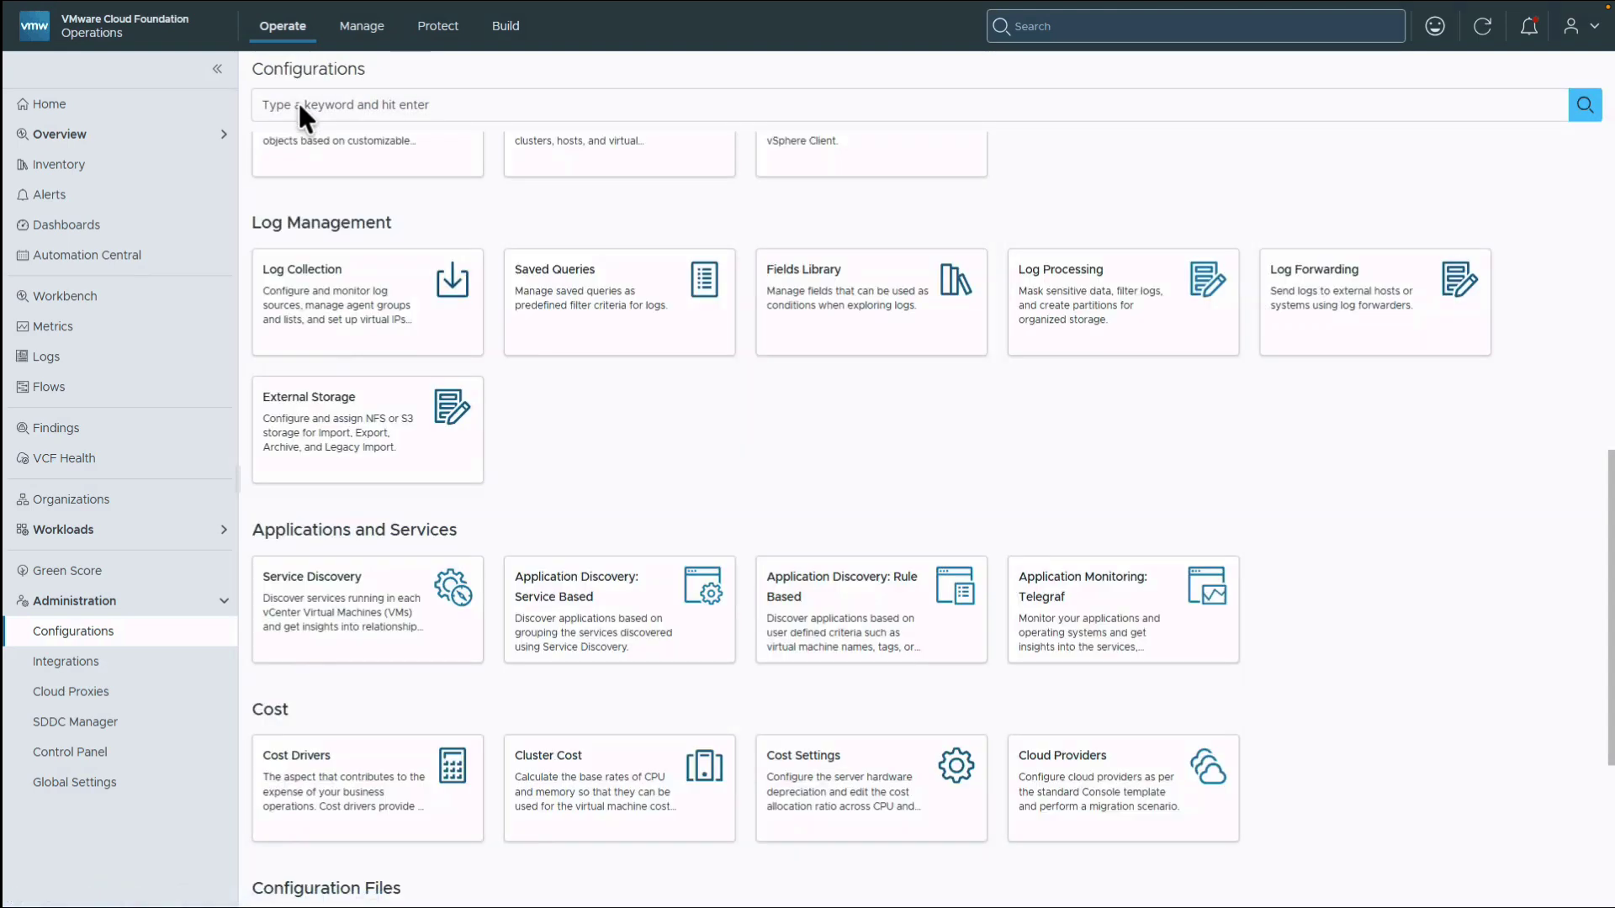
Step: Check the storage types offered for new external storage and view the details of the existing Minio S3 storage
{"action": "left_click", "coordinate": [392, 462]}
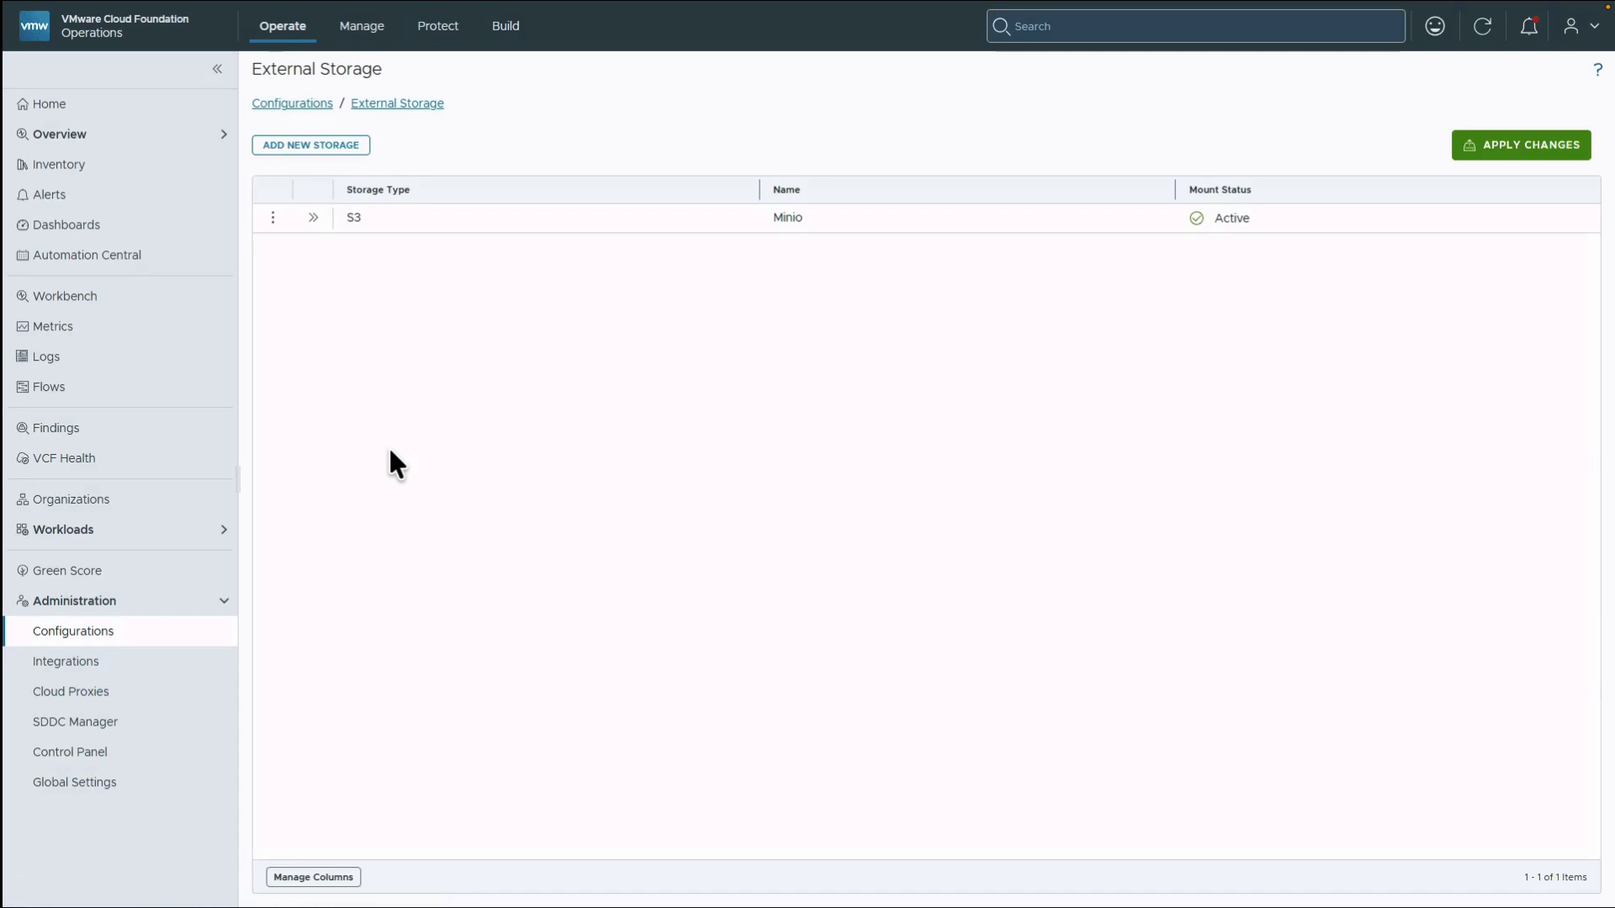
{"action": "left_click", "coordinate": [352, 147]}
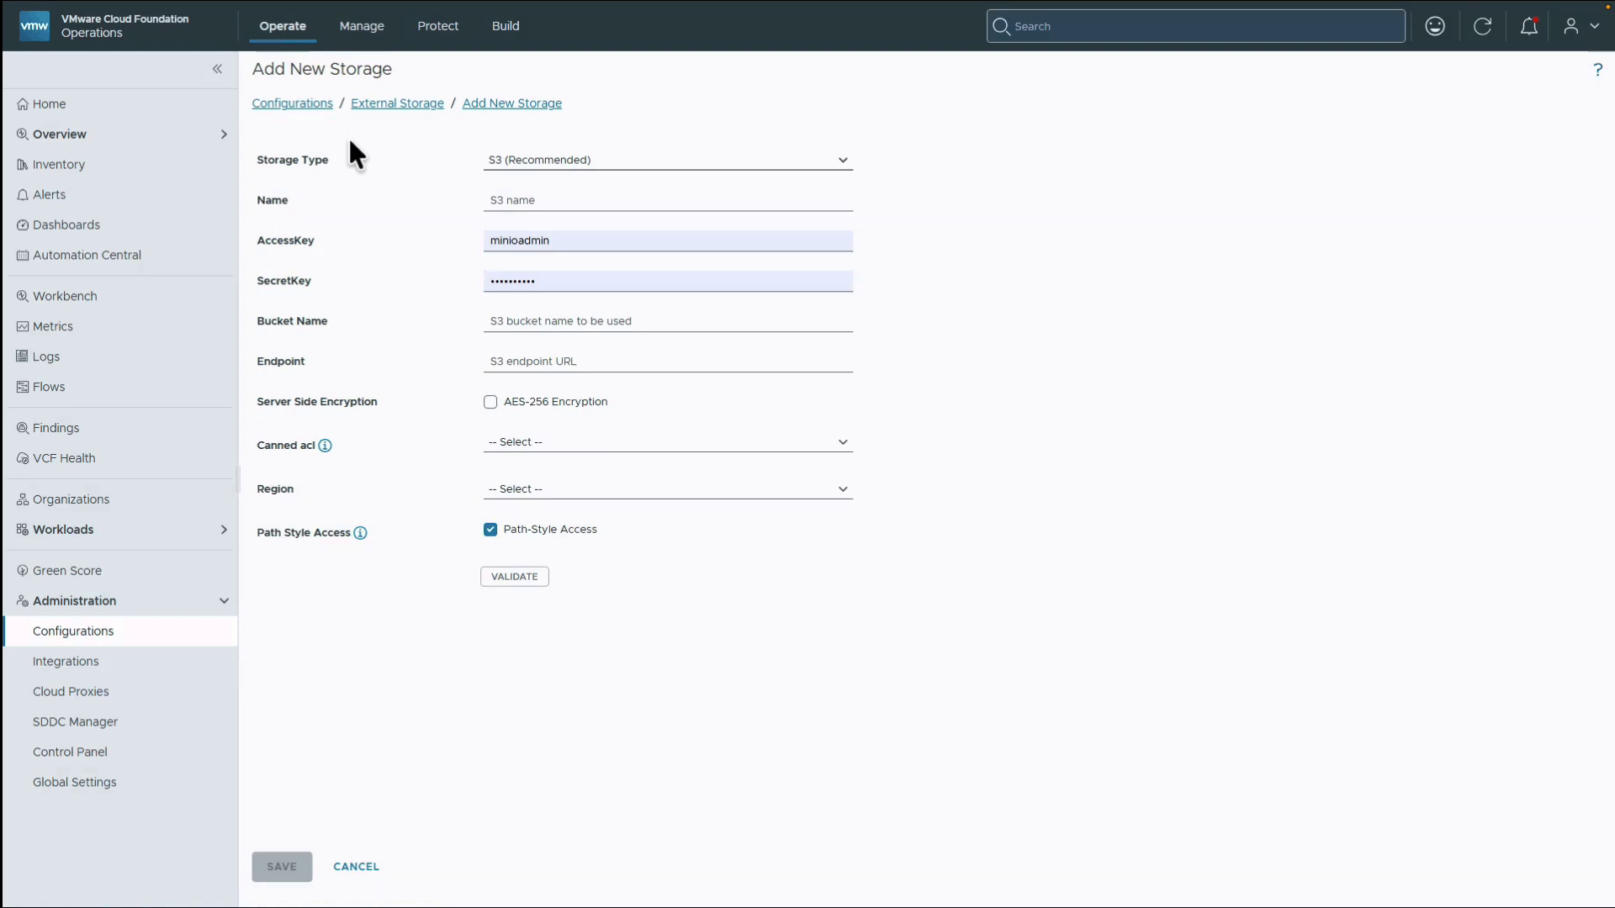
{"action": "left_click", "coordinate": [581, 162]}
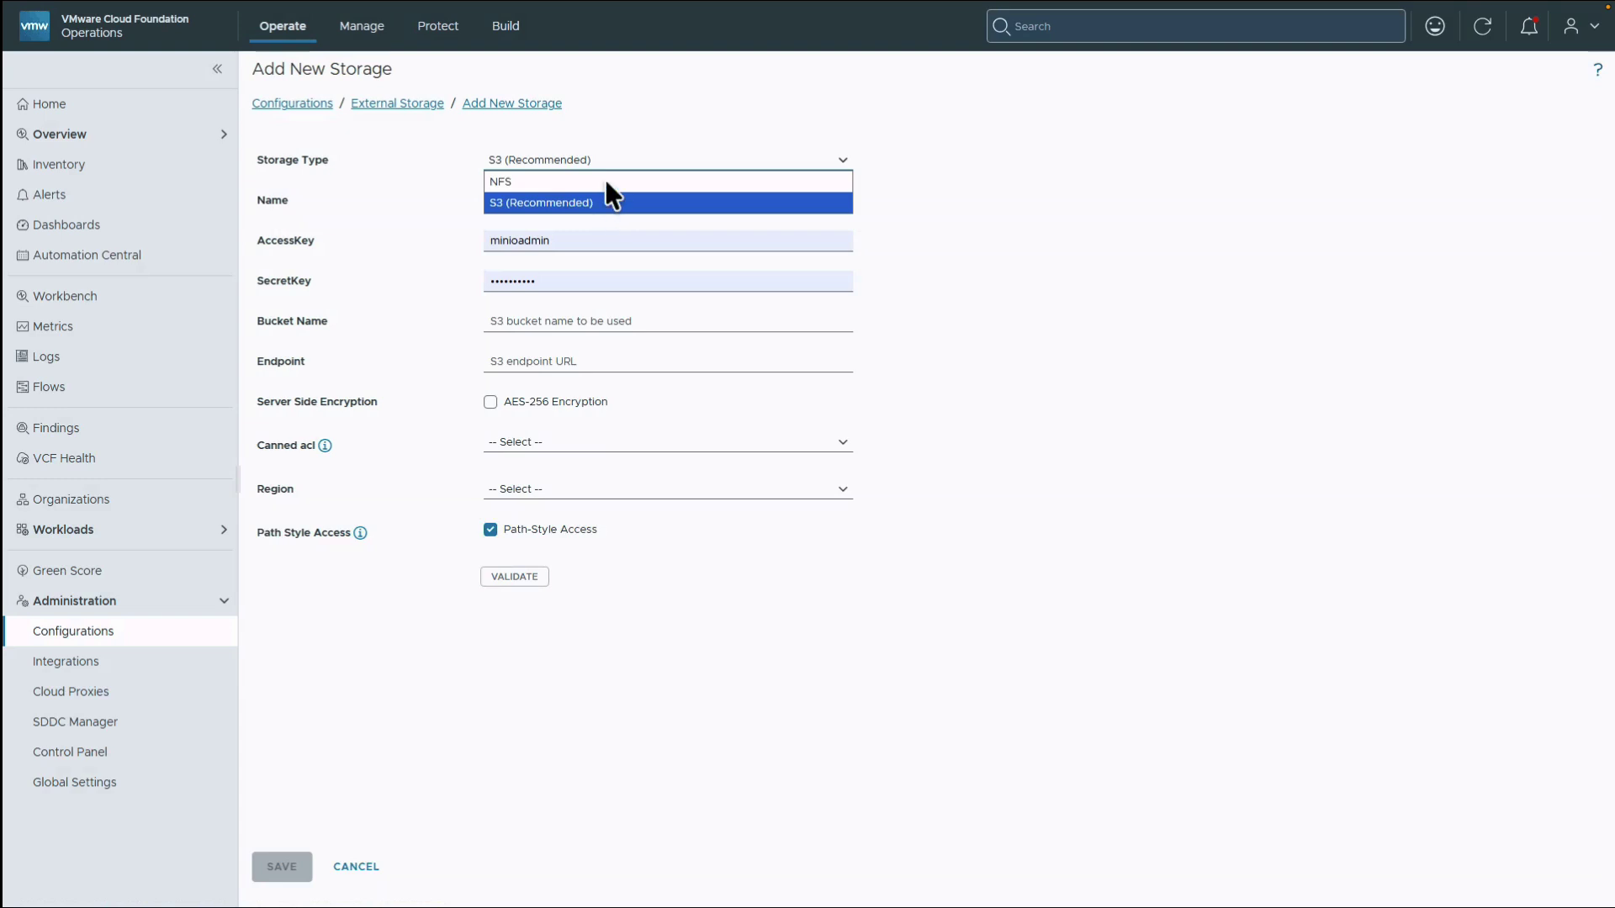
{"action": "left_click", "coordinate": [604, 180]}
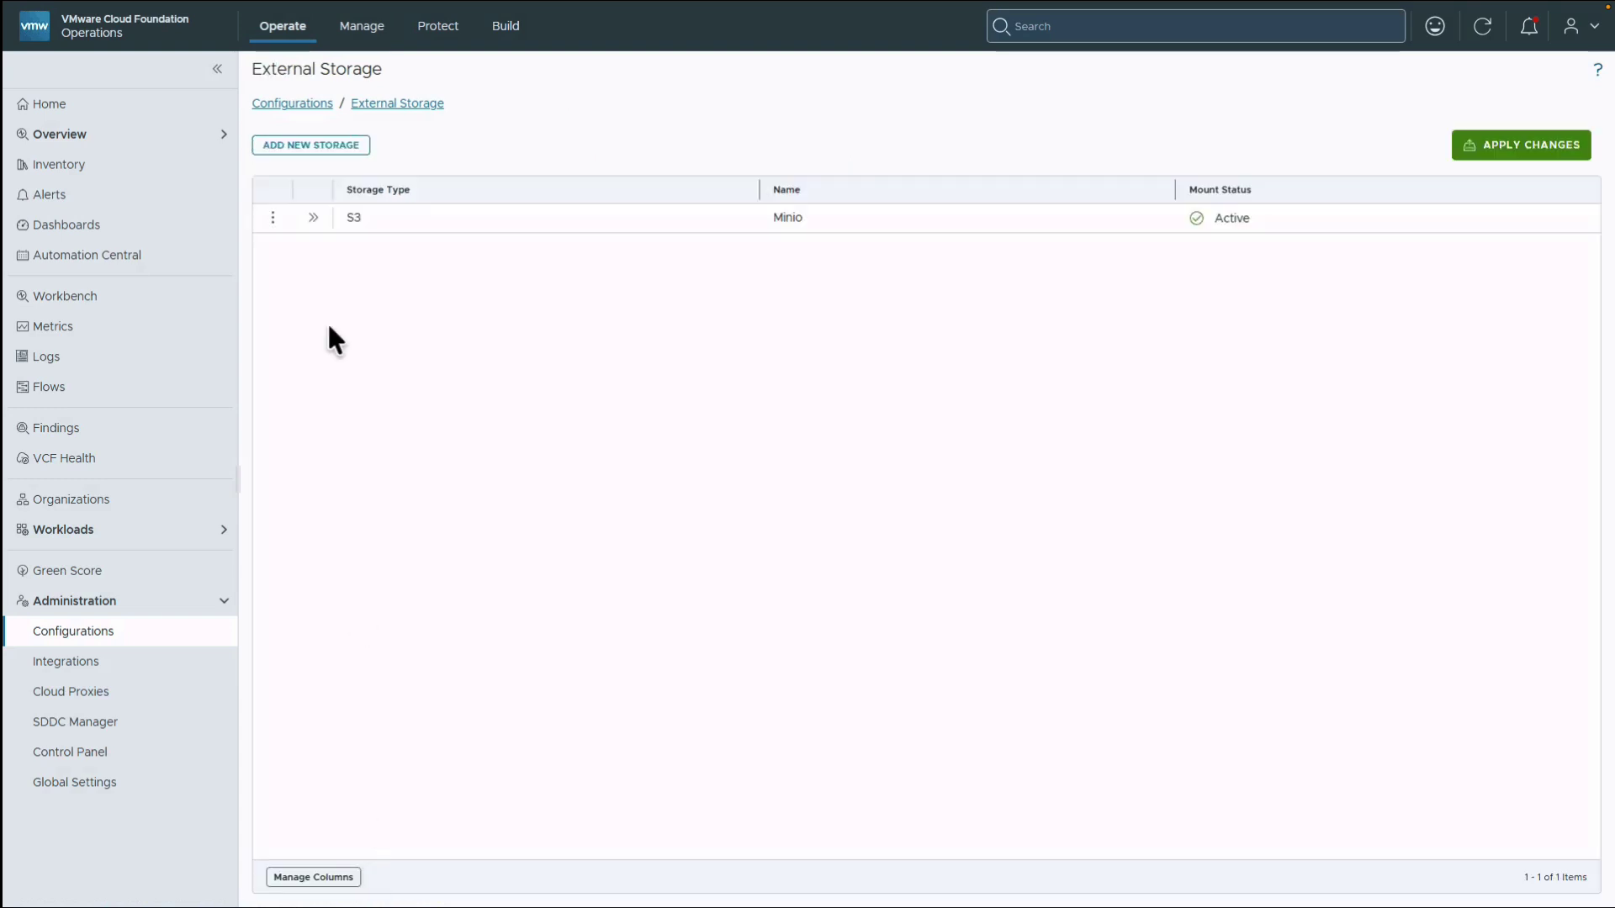
{"action": "left_click", "coordinate": [314, 217]}
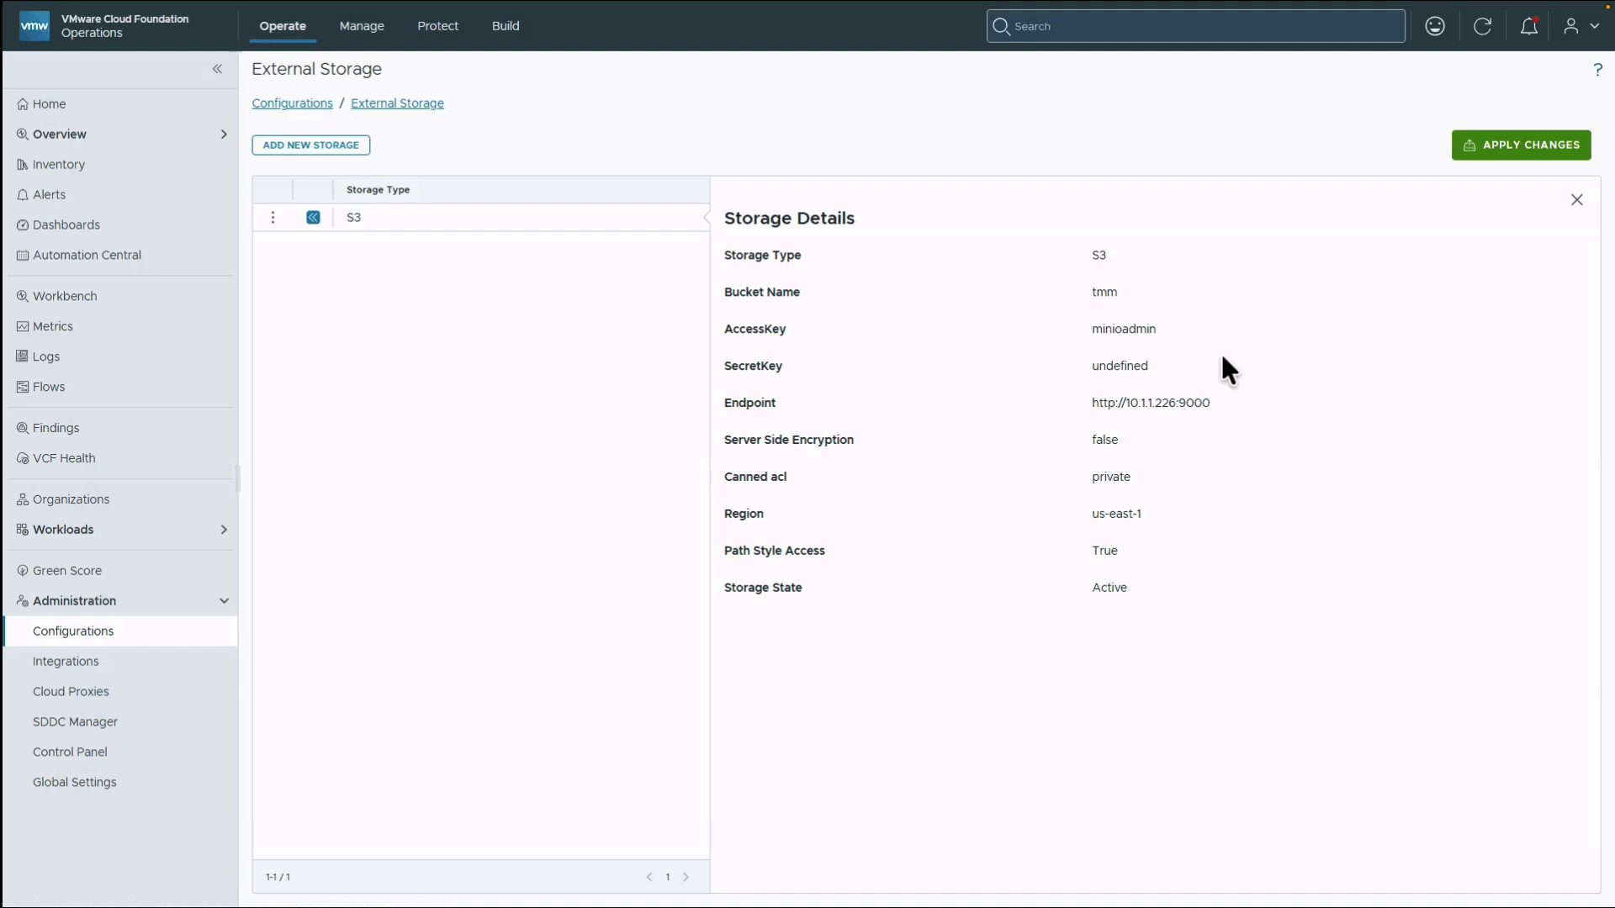
Step: Review the log masking rule for vmsp audit logs and its edit form under Log Processing, leaving without updating it
{"action": "left_click", "coordinate": [295, 102]}
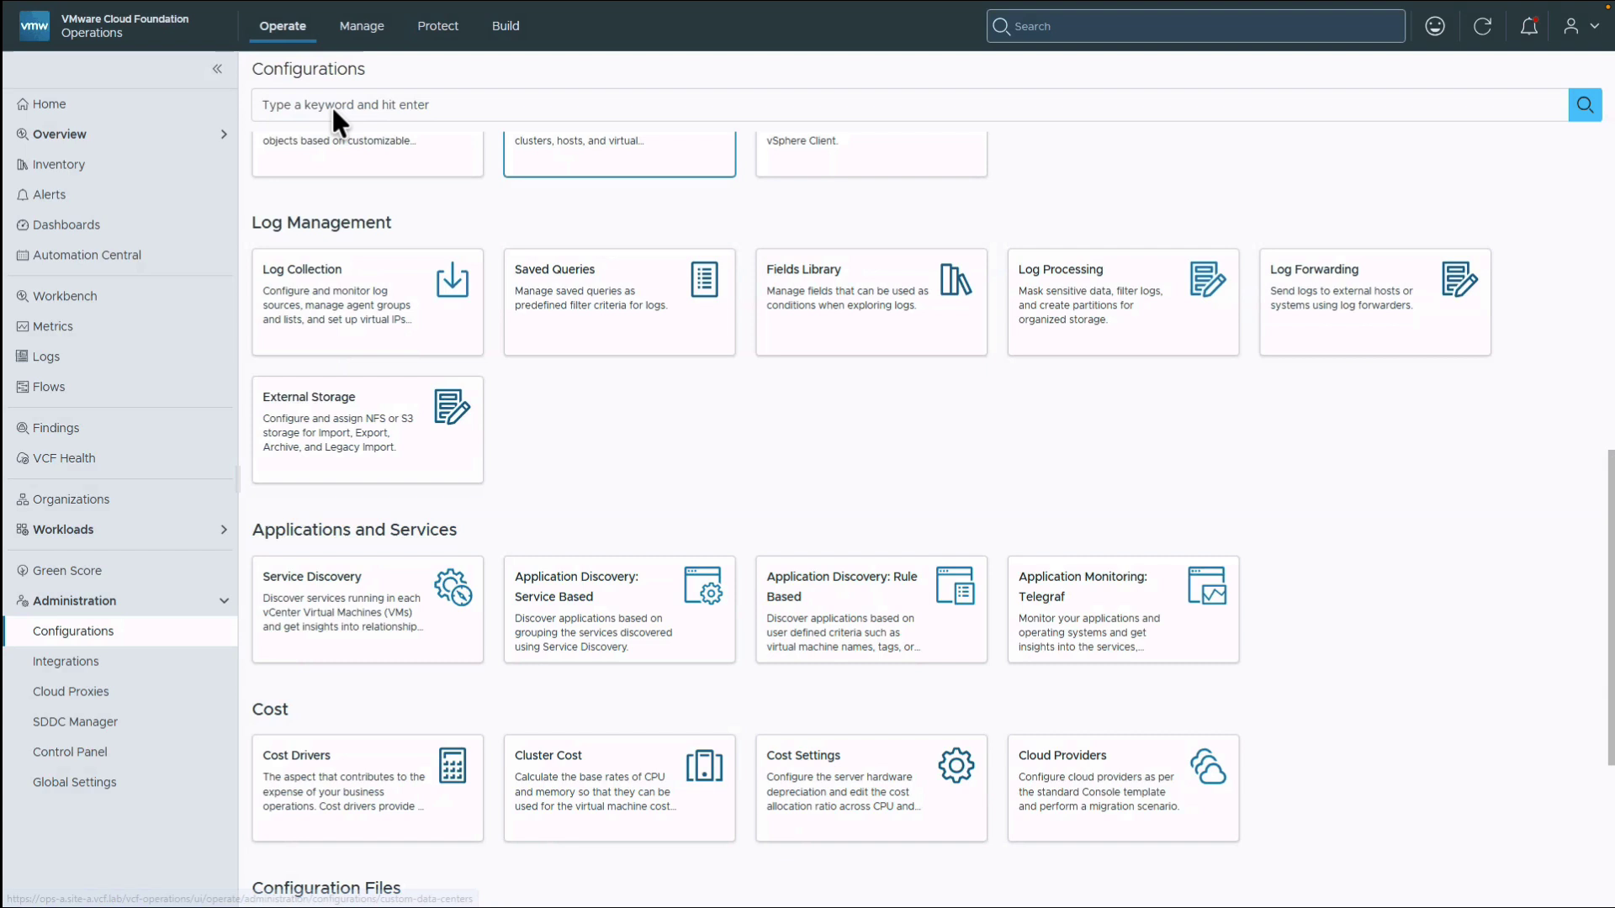
{"action": "left_click", "coordinate": [1178, 328]}
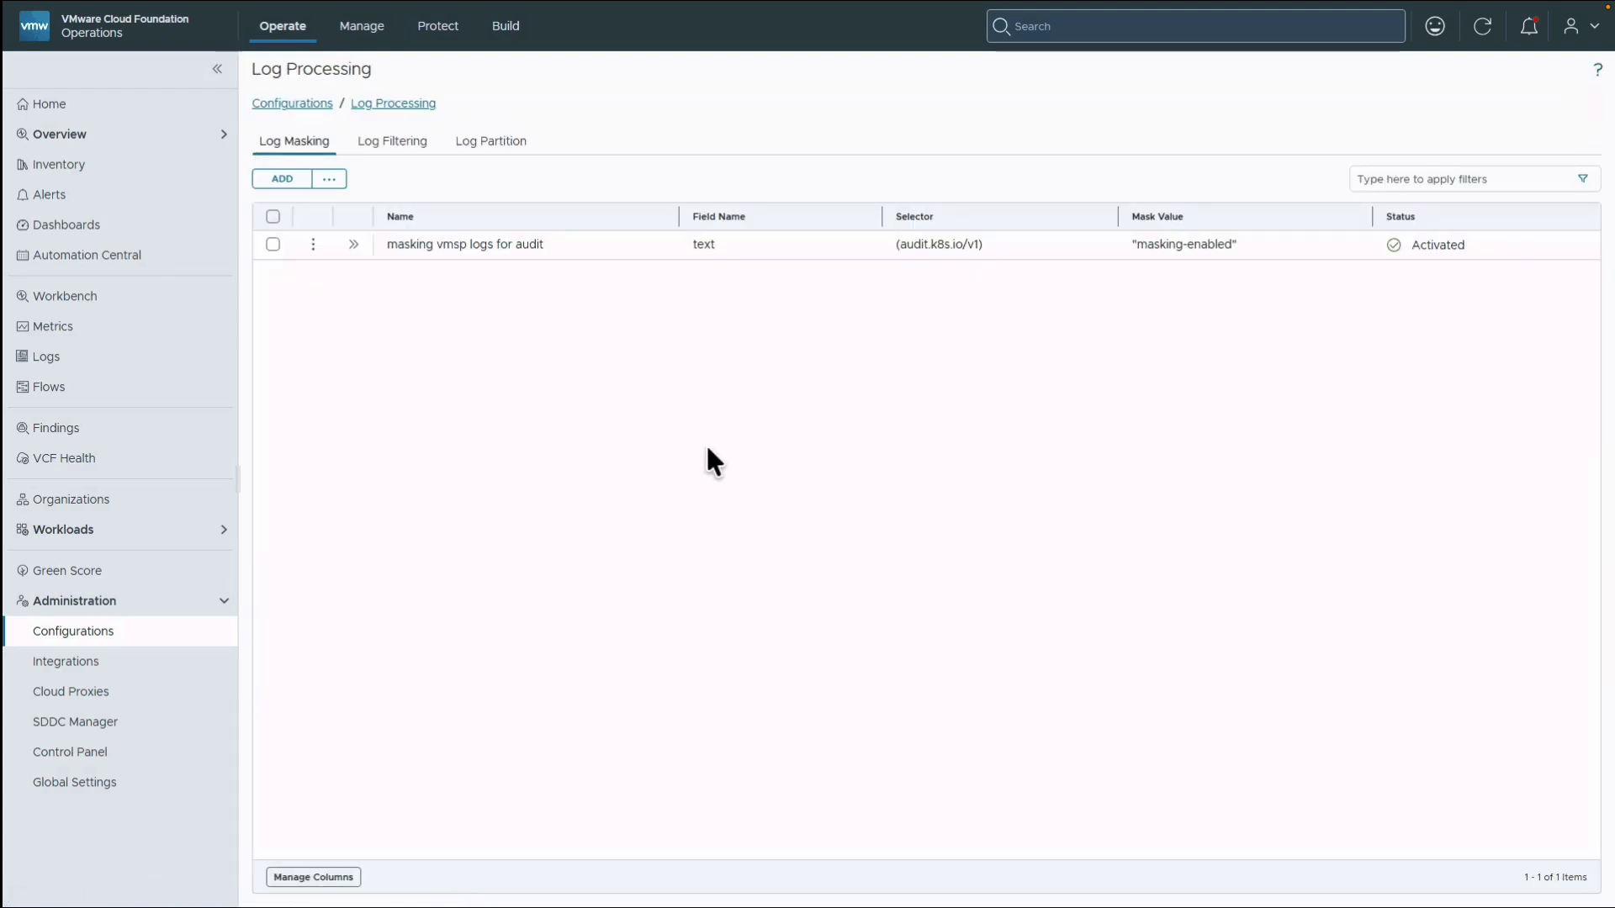
{"action": "left_click", "coordinate": [351, 244]}
{"action": "left_click", "coordinate": [311, 244]}
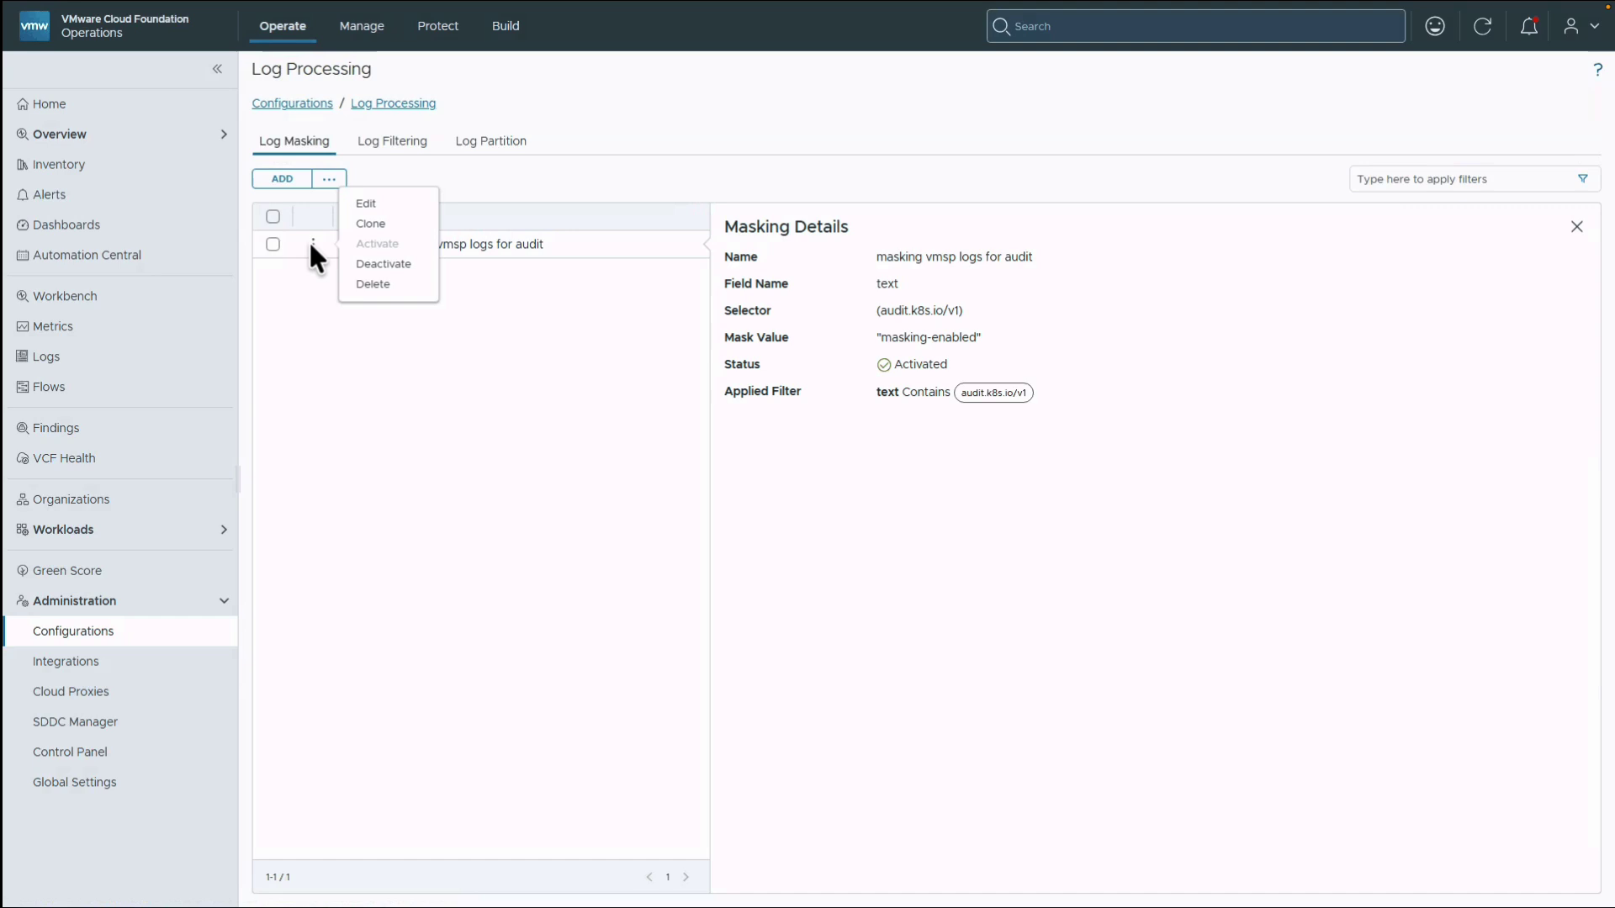
{"action": "left_click", "coordinate": [376, 205]}
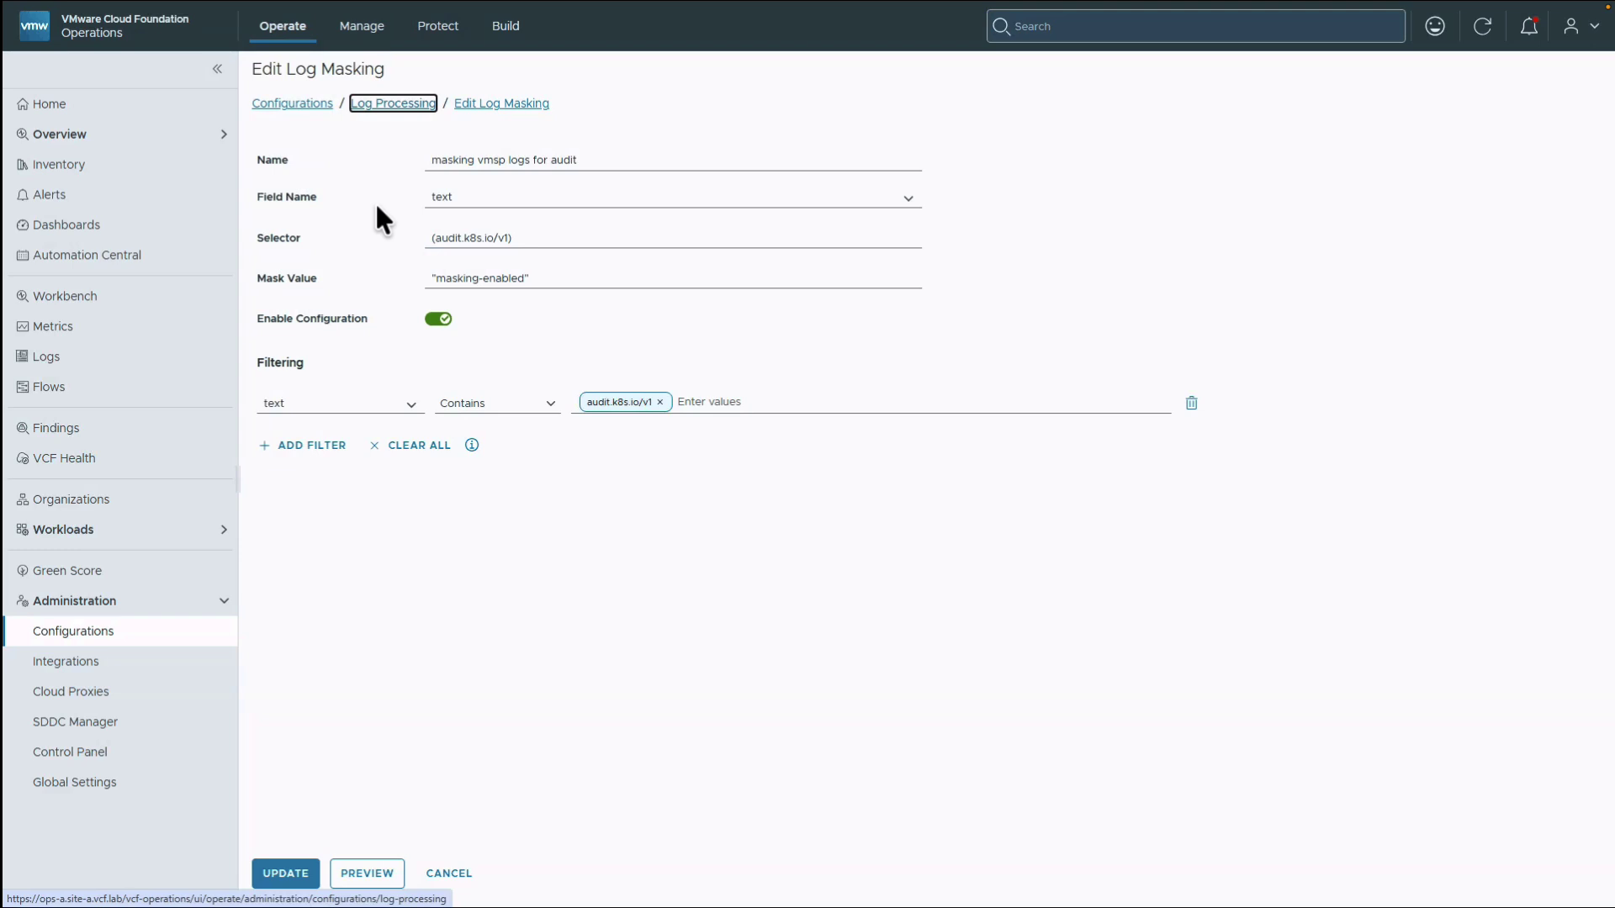
{"action": "key", "text": "Return"}
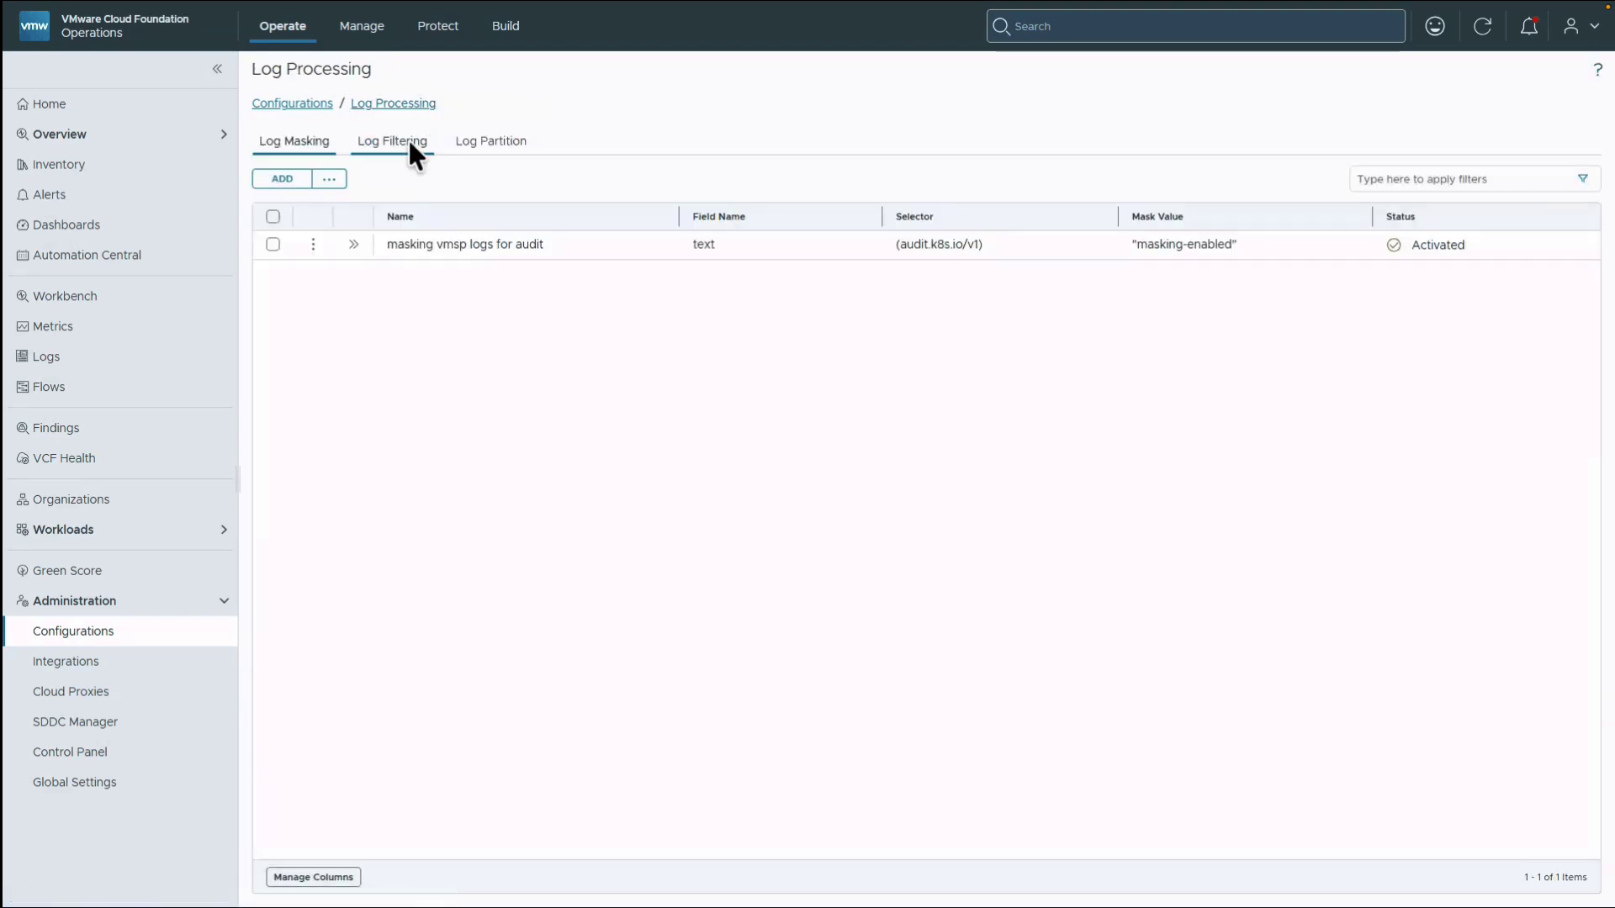
Step: Review the details of the Drop esx-08a logs filter and the NSX Logs partition, including its archive storage path
{"action": "left_click", "coordinate": [409, 142]}
{"action": "left_click", "coordinate": [354, 244]}
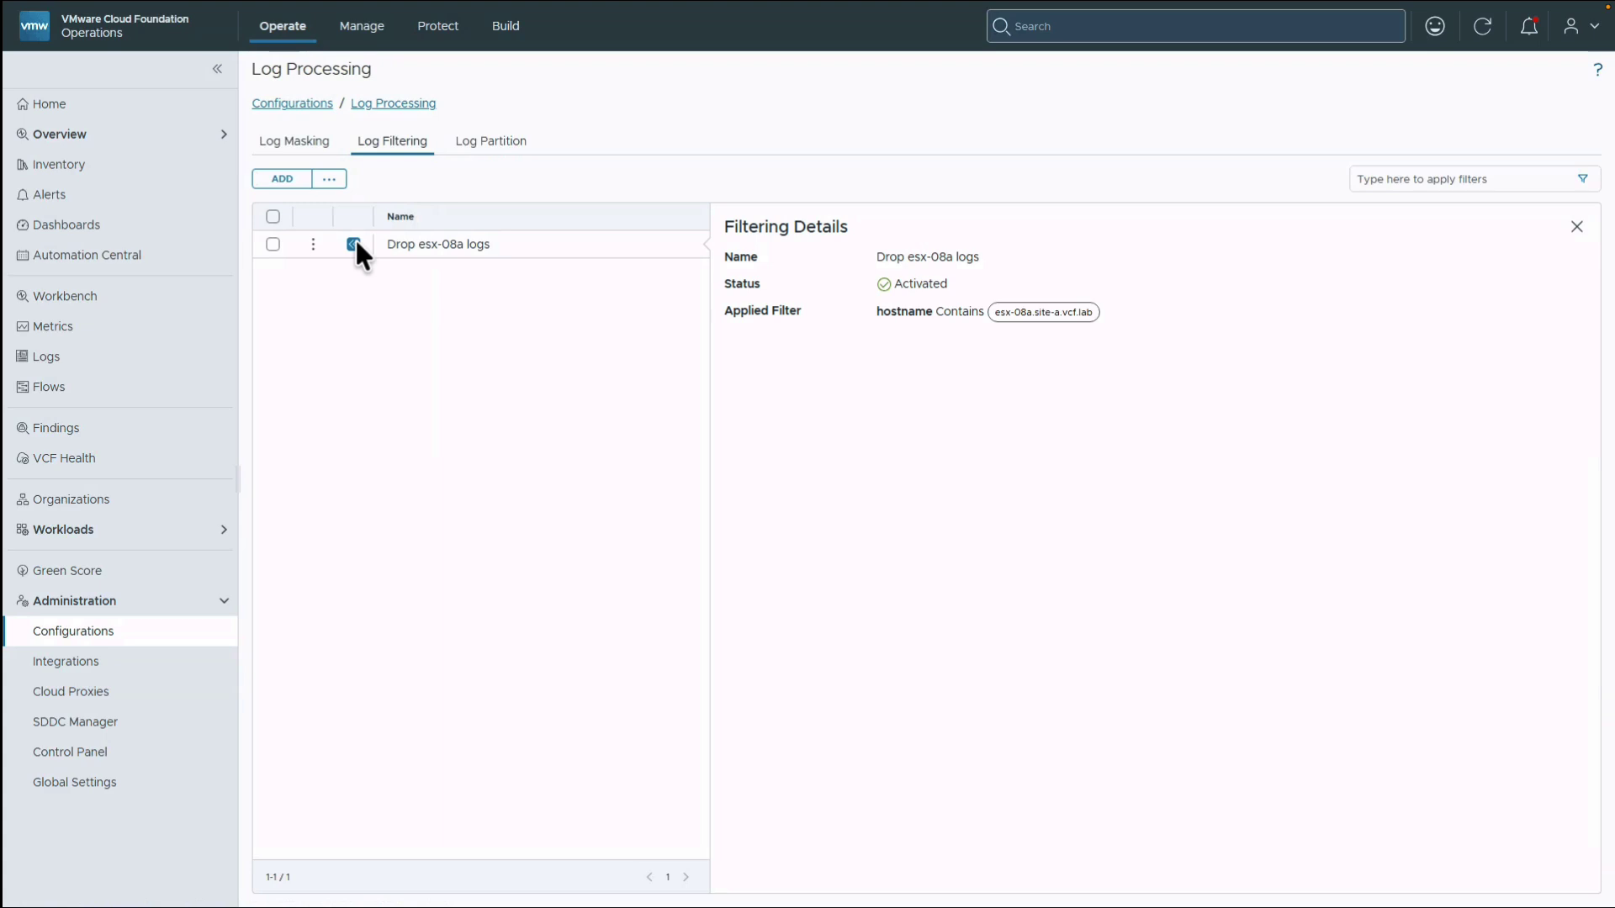
{"action": "left_click", "coordinate": [510, 144]}
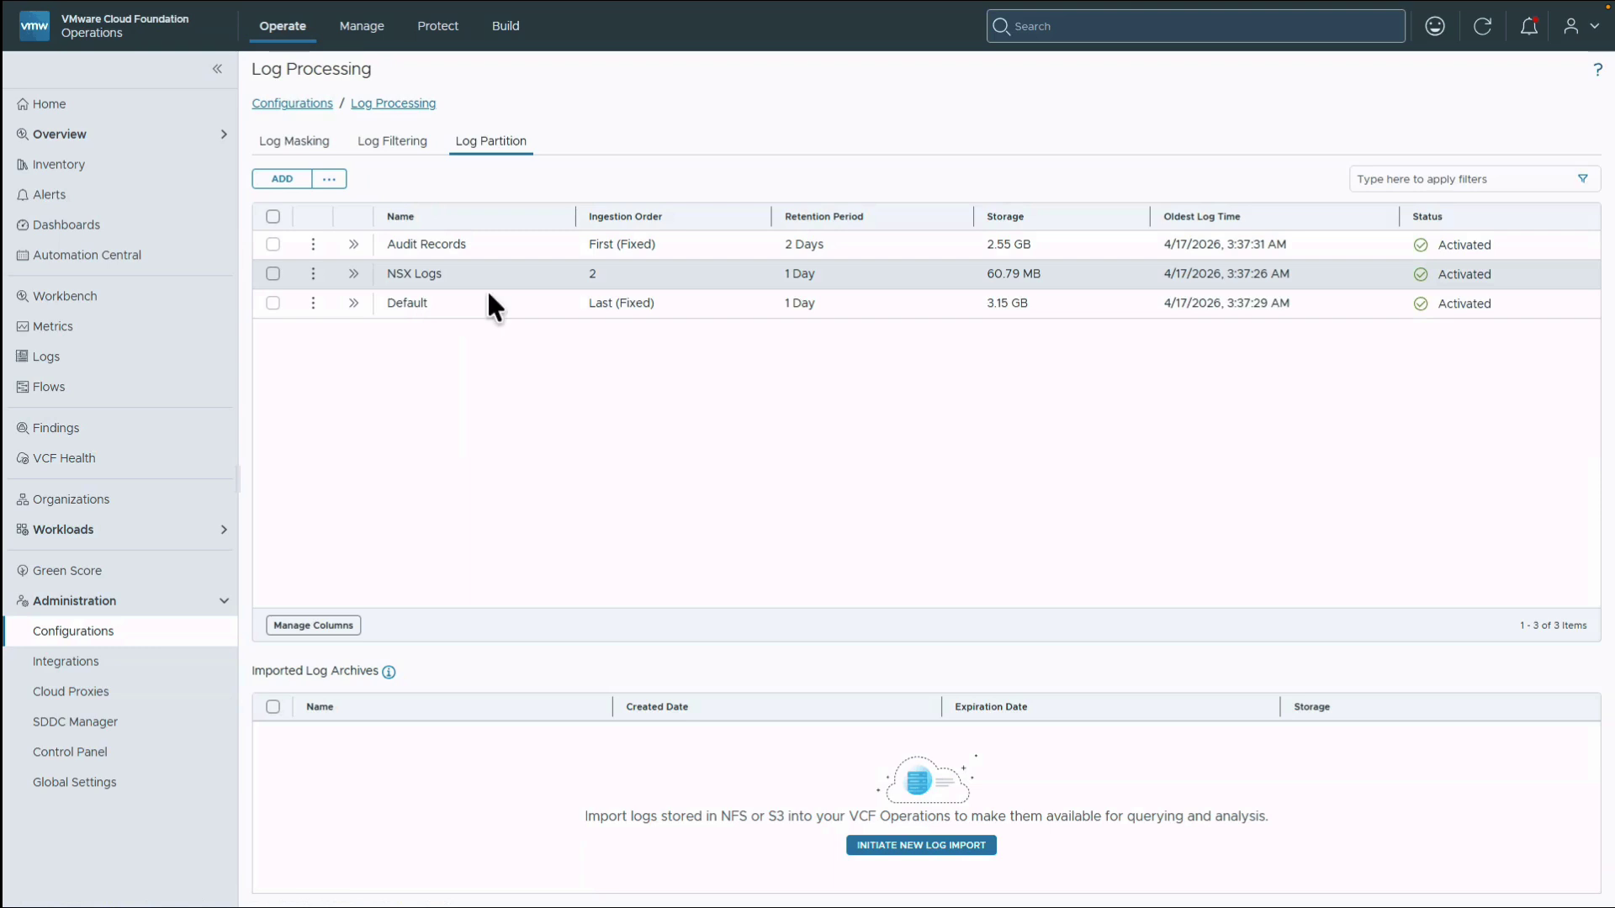
{"action": "left_click", "coordinate": [352, 270]}
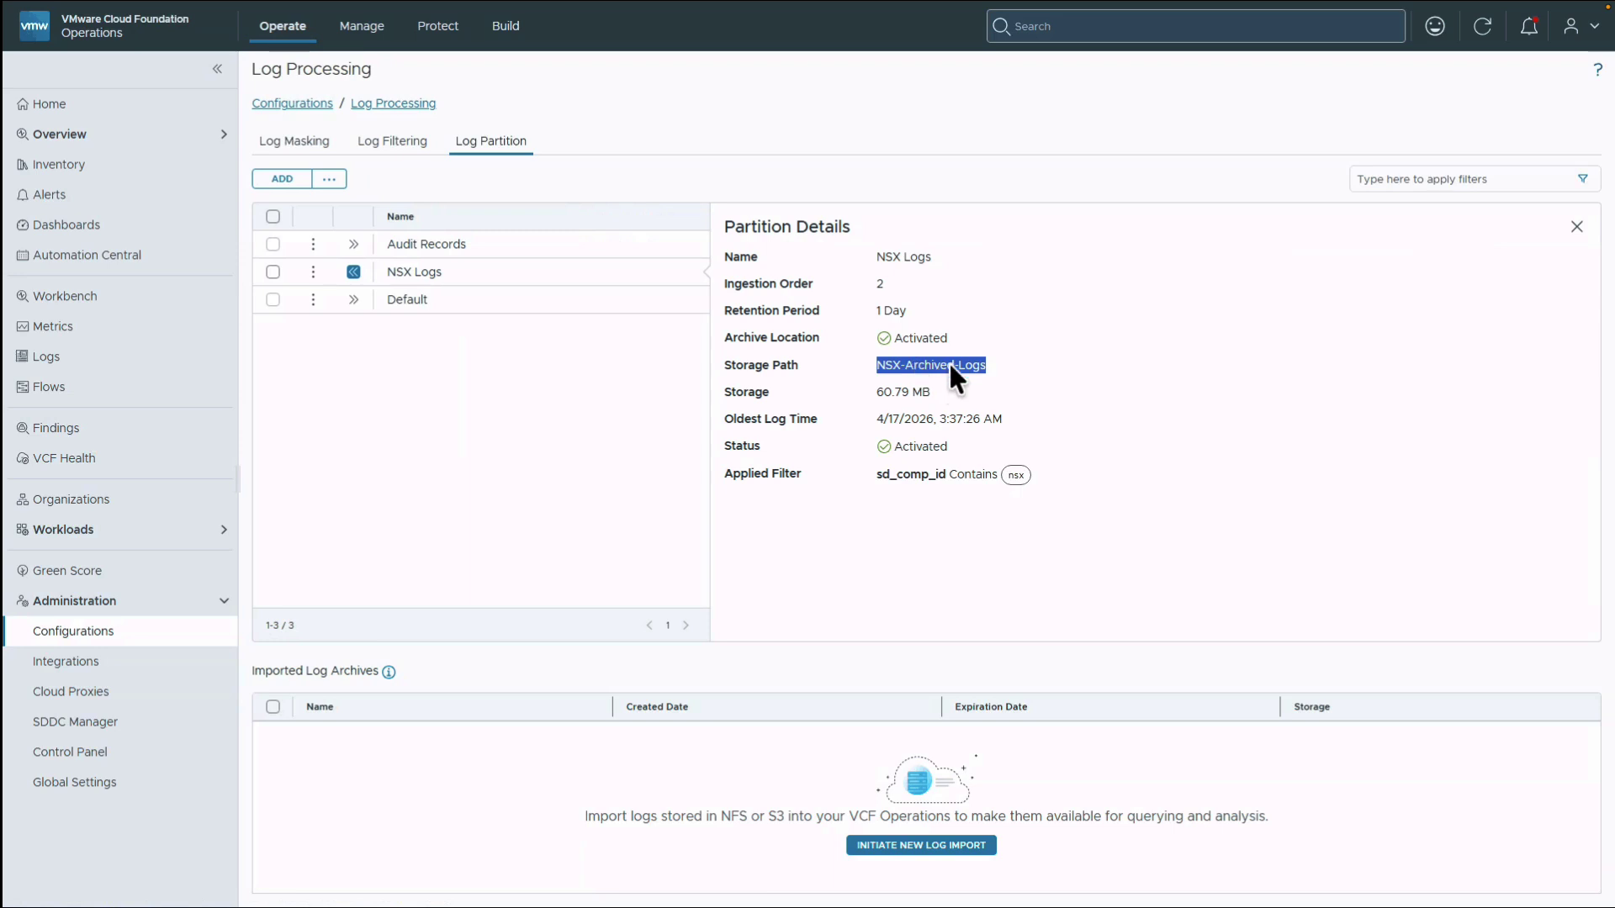
{"action": "key", "text": "Escape"}
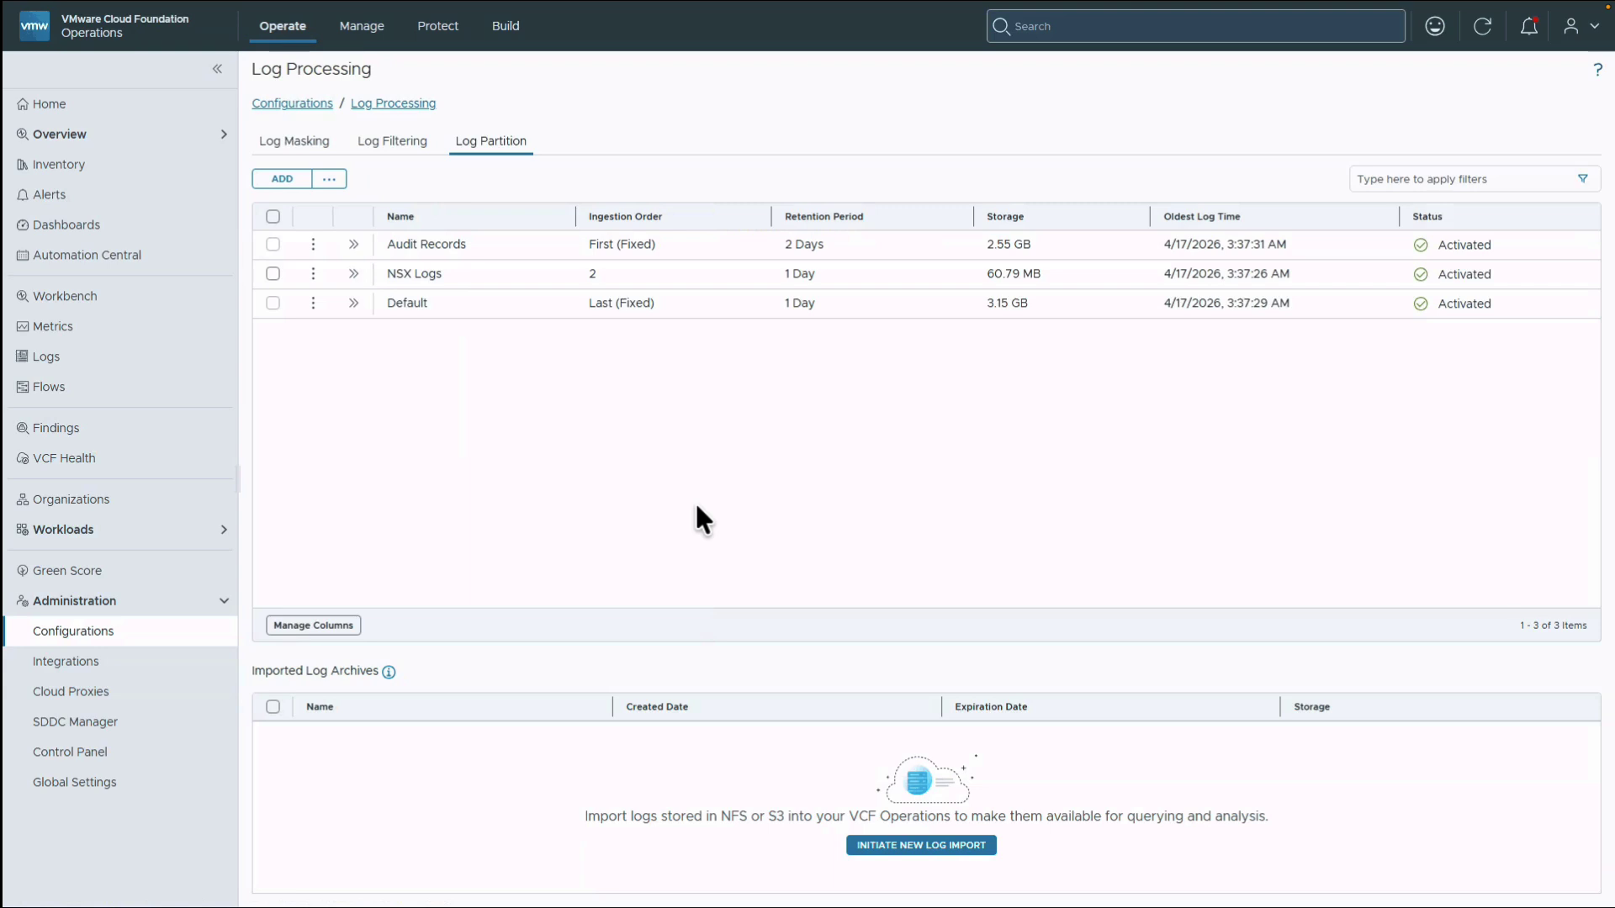
Step: Set up a new archived log import named Archive01 from the Minio source with storage path NSX-Archived-Logs
{"action": "left_click", "coordinate": [948, 843]}
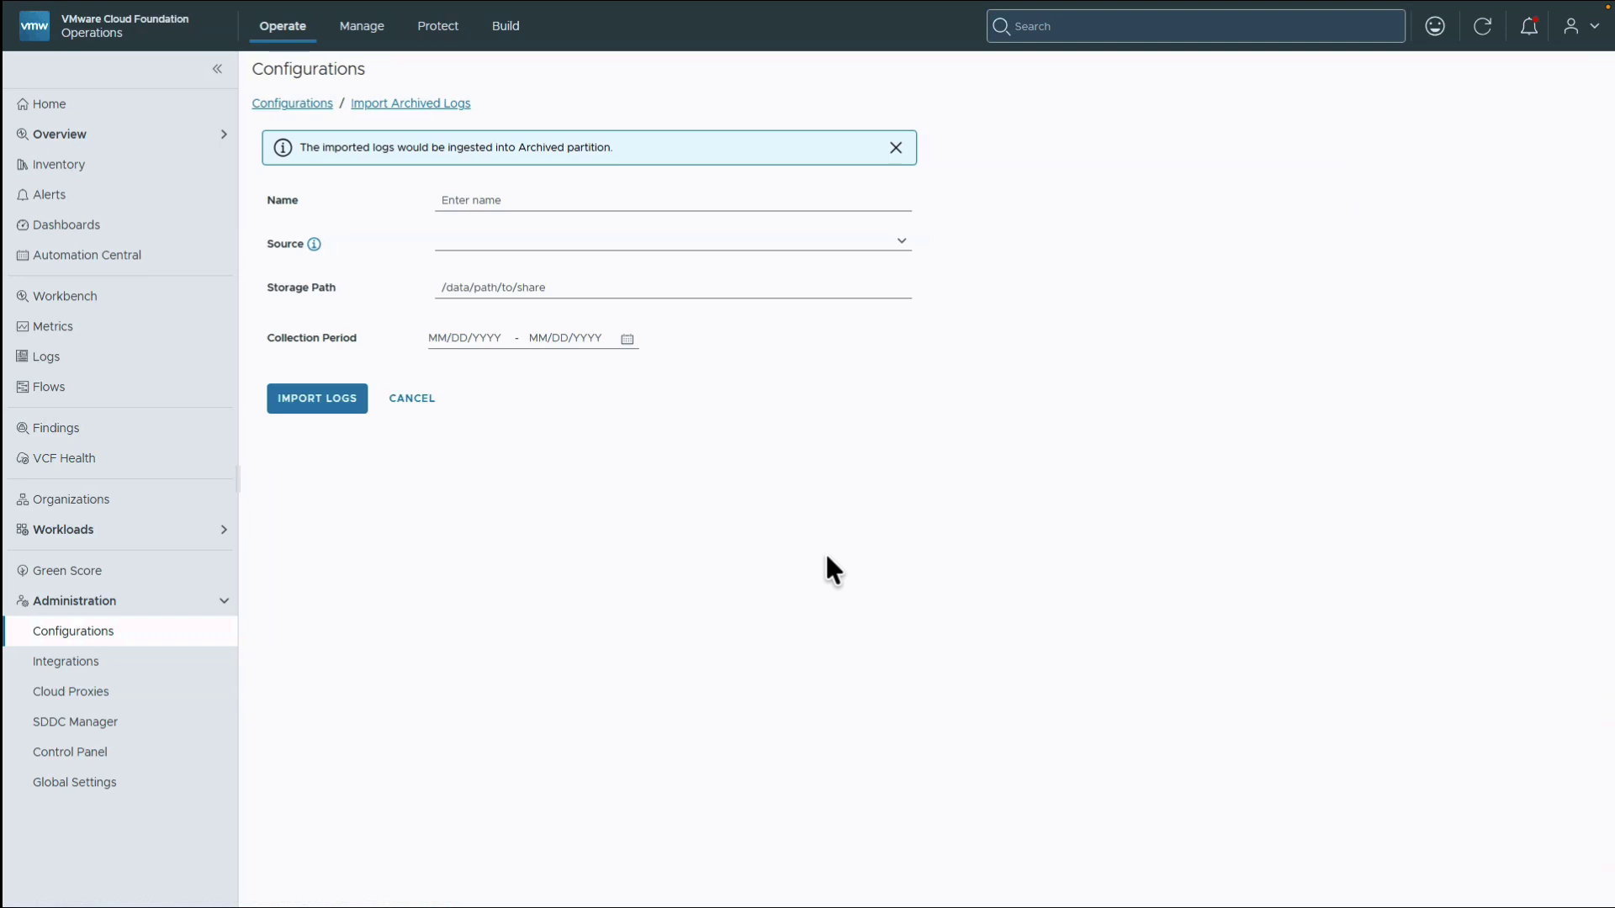
{"action": "left_click", "coordinate": [733, 205]}
{"action": "type", "text": "Archive01"}
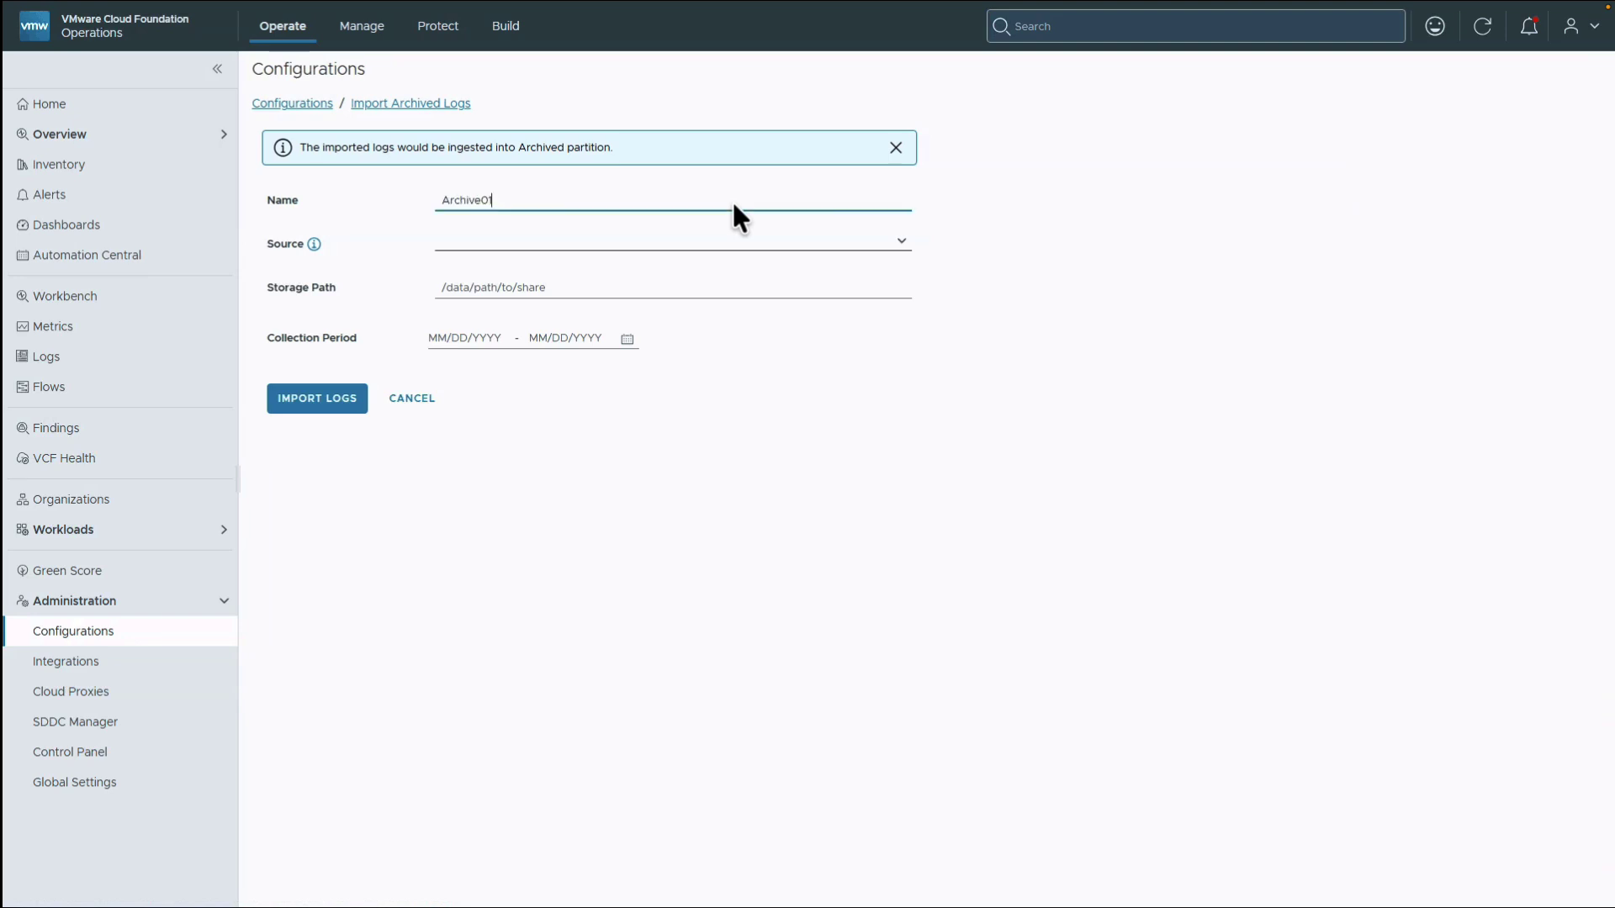
{"action": "left_click", "coordinate": [899, 241]}
{"action": "left_click", "coordinate": [822, 257]}
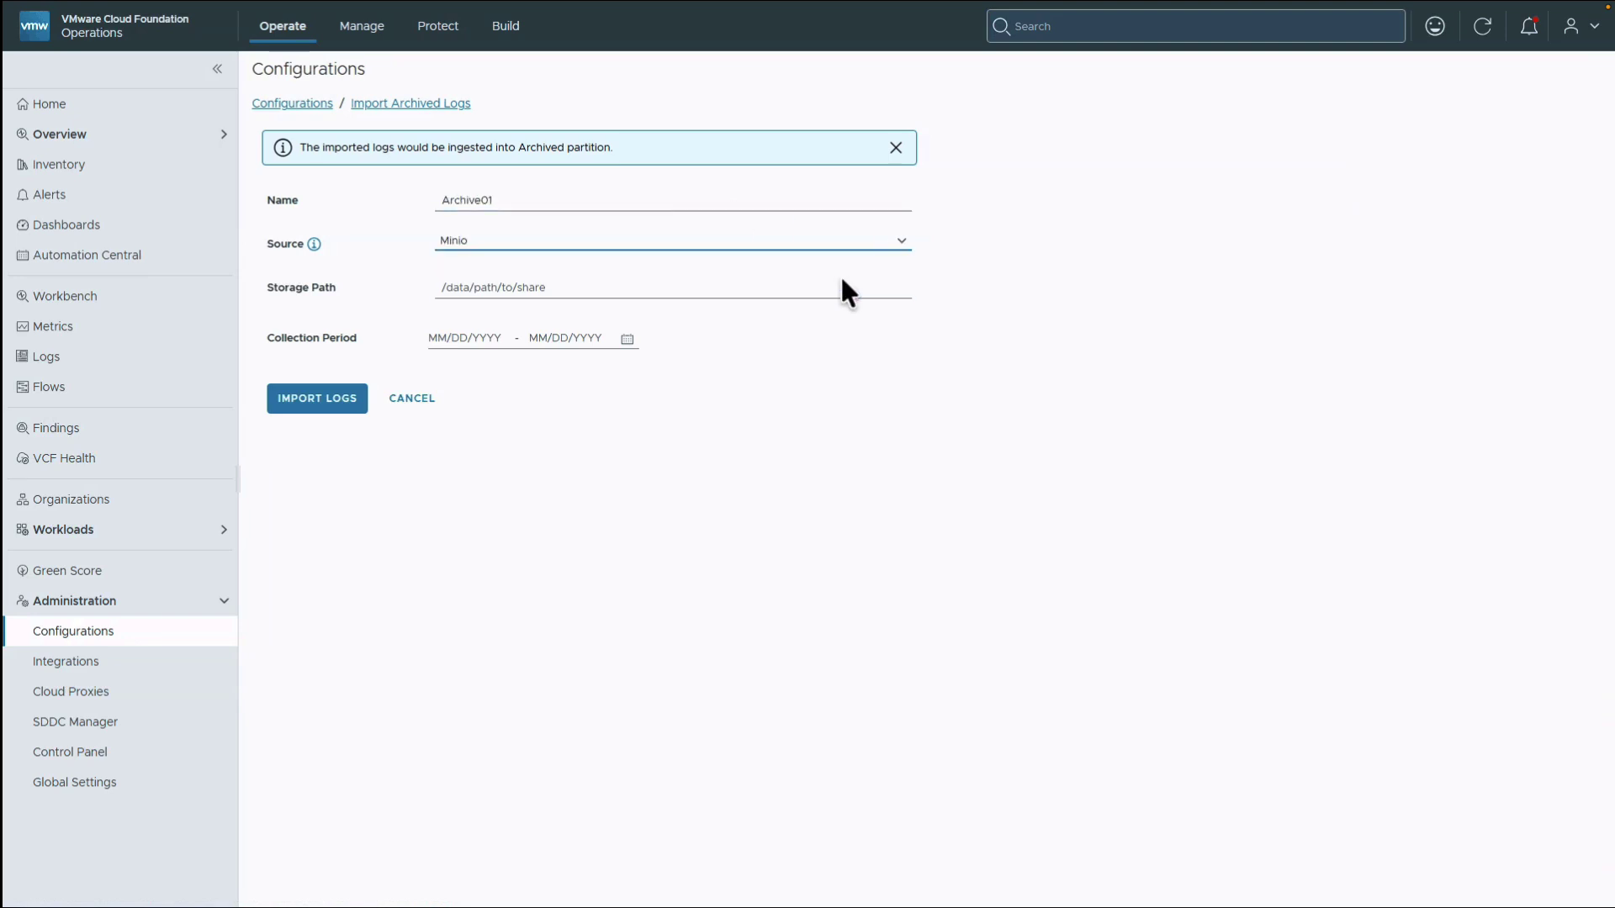
{"action": "left_click", "coordinate": [838, 294]}
{"action": "type", "text": "NSX-Archived-Logs"}
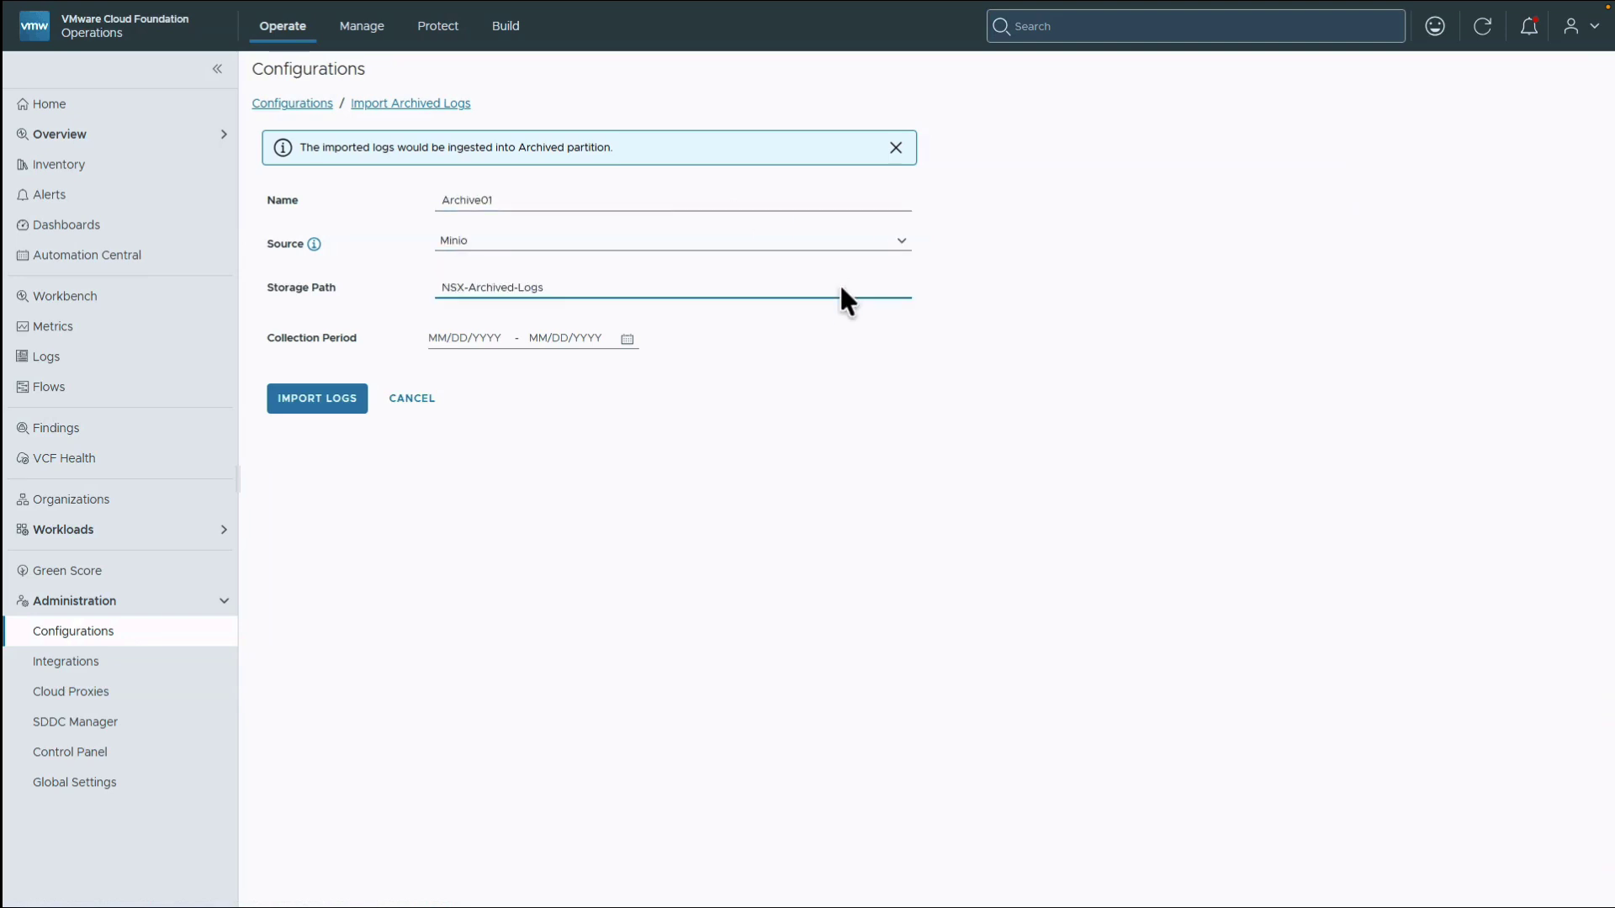
Step: Set the import's collection period to 04/15/2026 only, import the logs and open the log import/export tasks
{"action": "left_click", "coordinate": [626, 339]}
{"action": "left_click", "coordinate": [553, 508]}
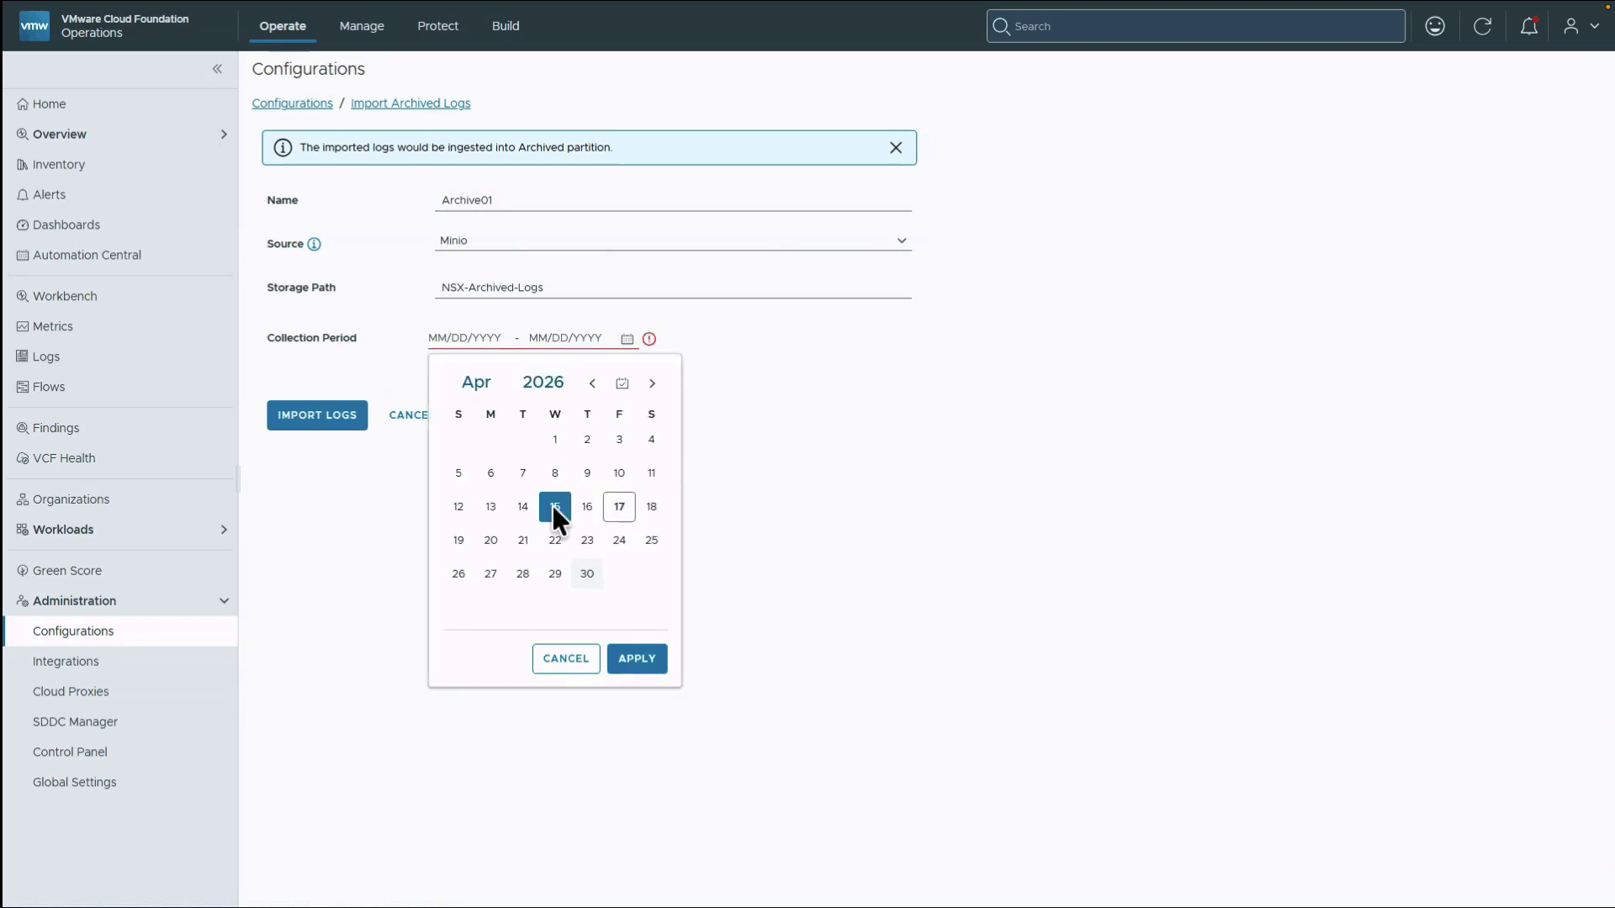
{"action": "left_click", "coordinate": [636, 659]}
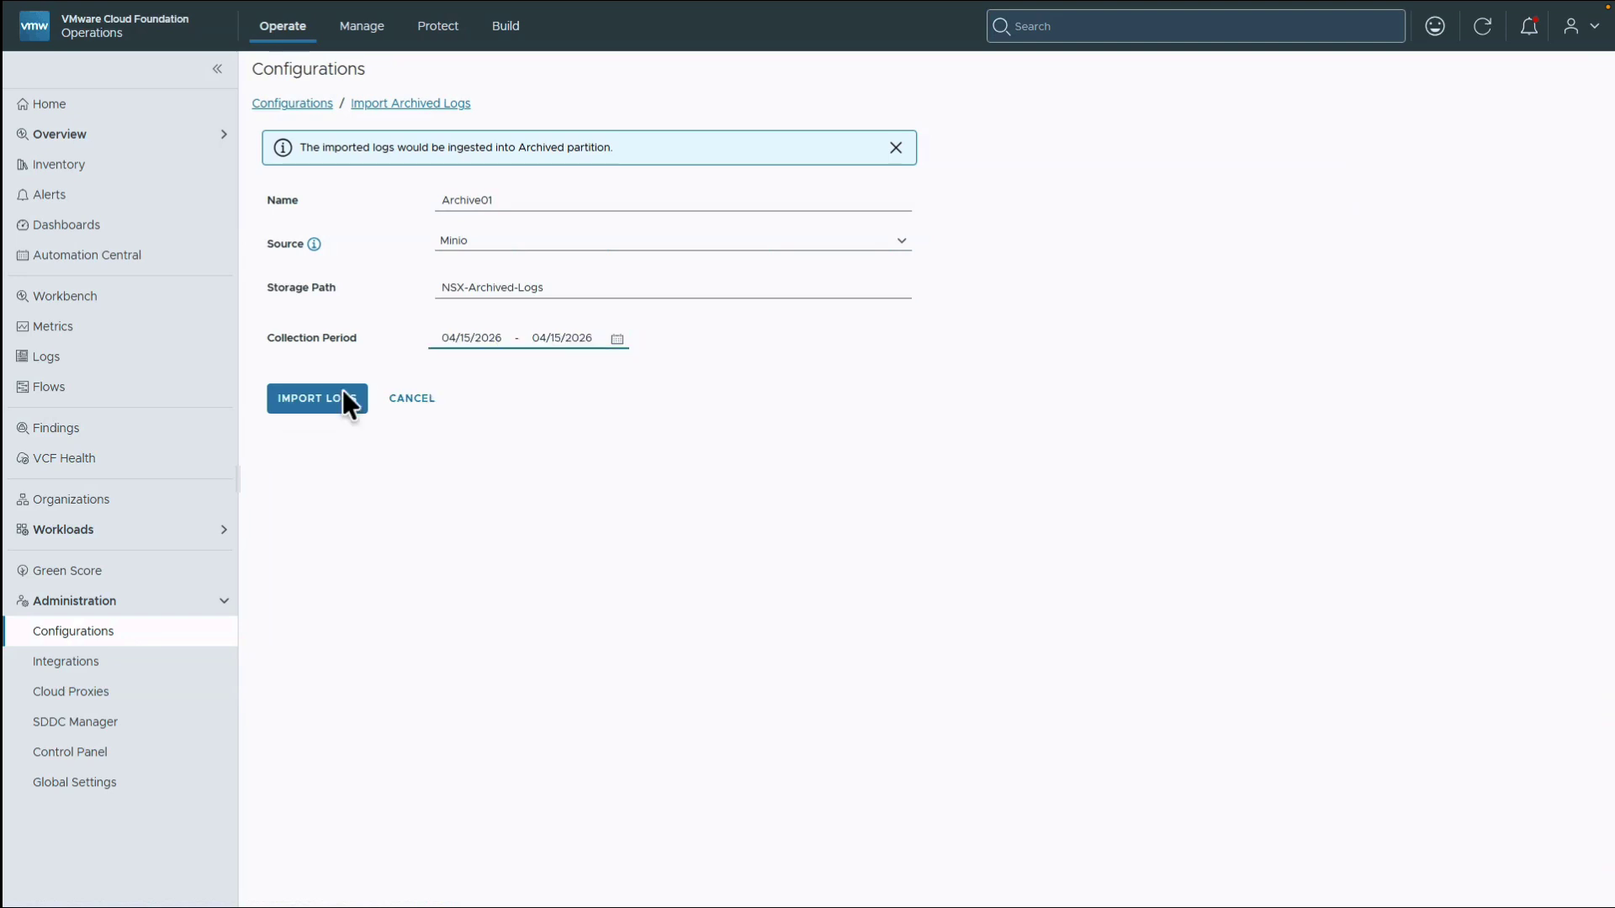
{"action": "left_click", "coordinate": [342, 396]}
{"action": "left_click", "coordinate": [923, 500]}
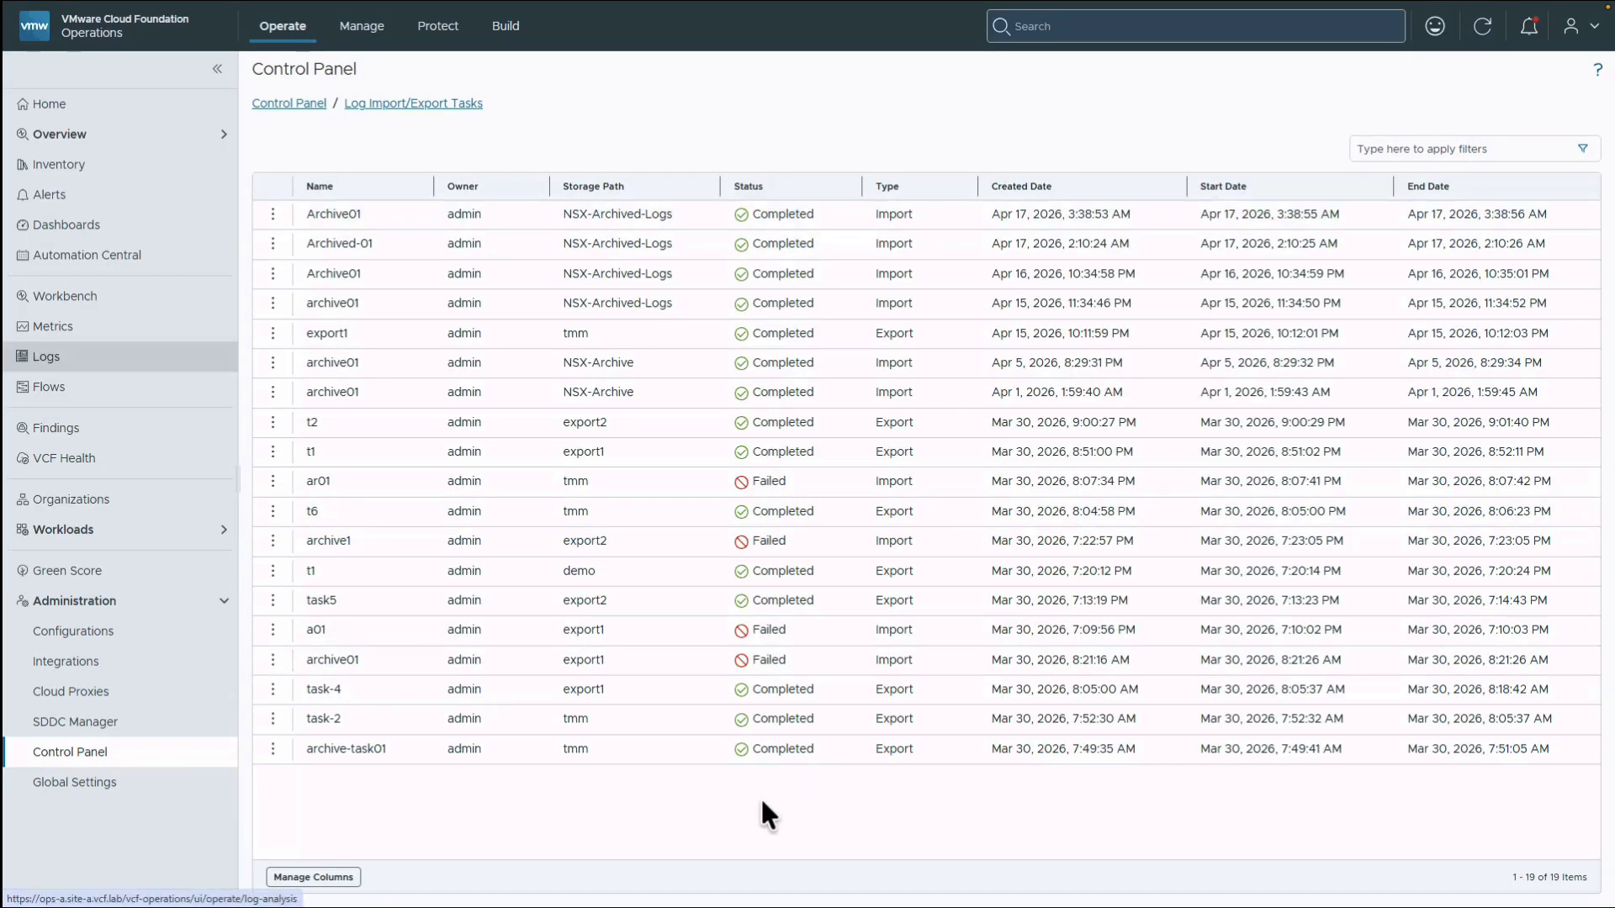
Step: Show only the imported Archived Logs partition in the log analysis for 4/15/26
{"action": "left_click", "coordinate": [150, 357]}
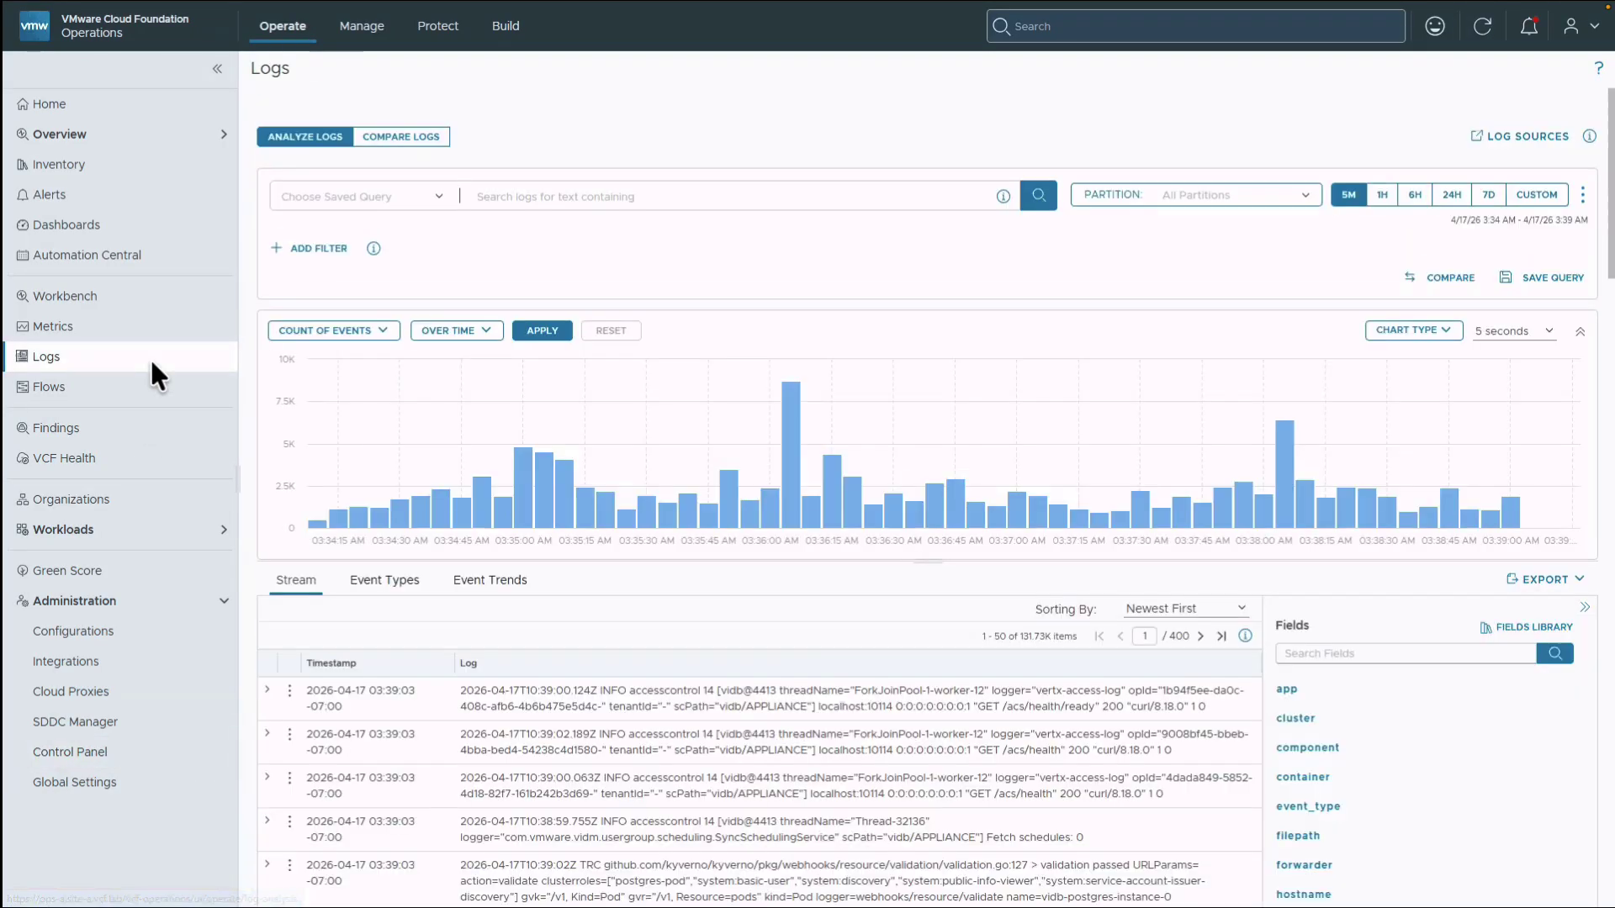
{"action": "left_click", "coordinate": [1309, 193]}
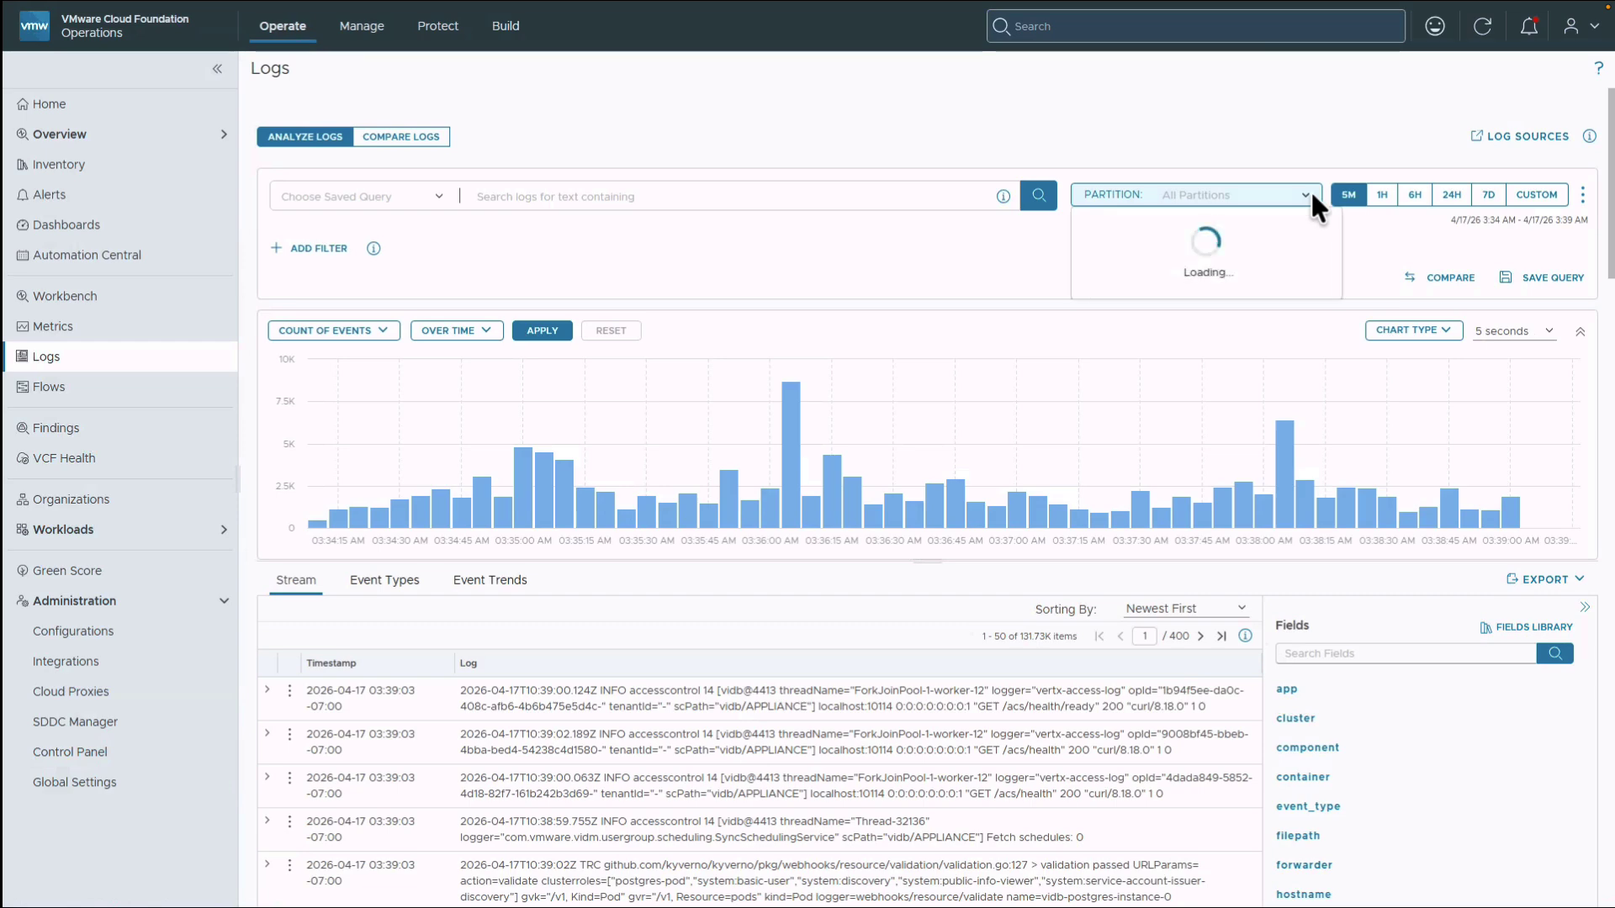
{"action": "left_click", "coordinate": [1154, 378]}
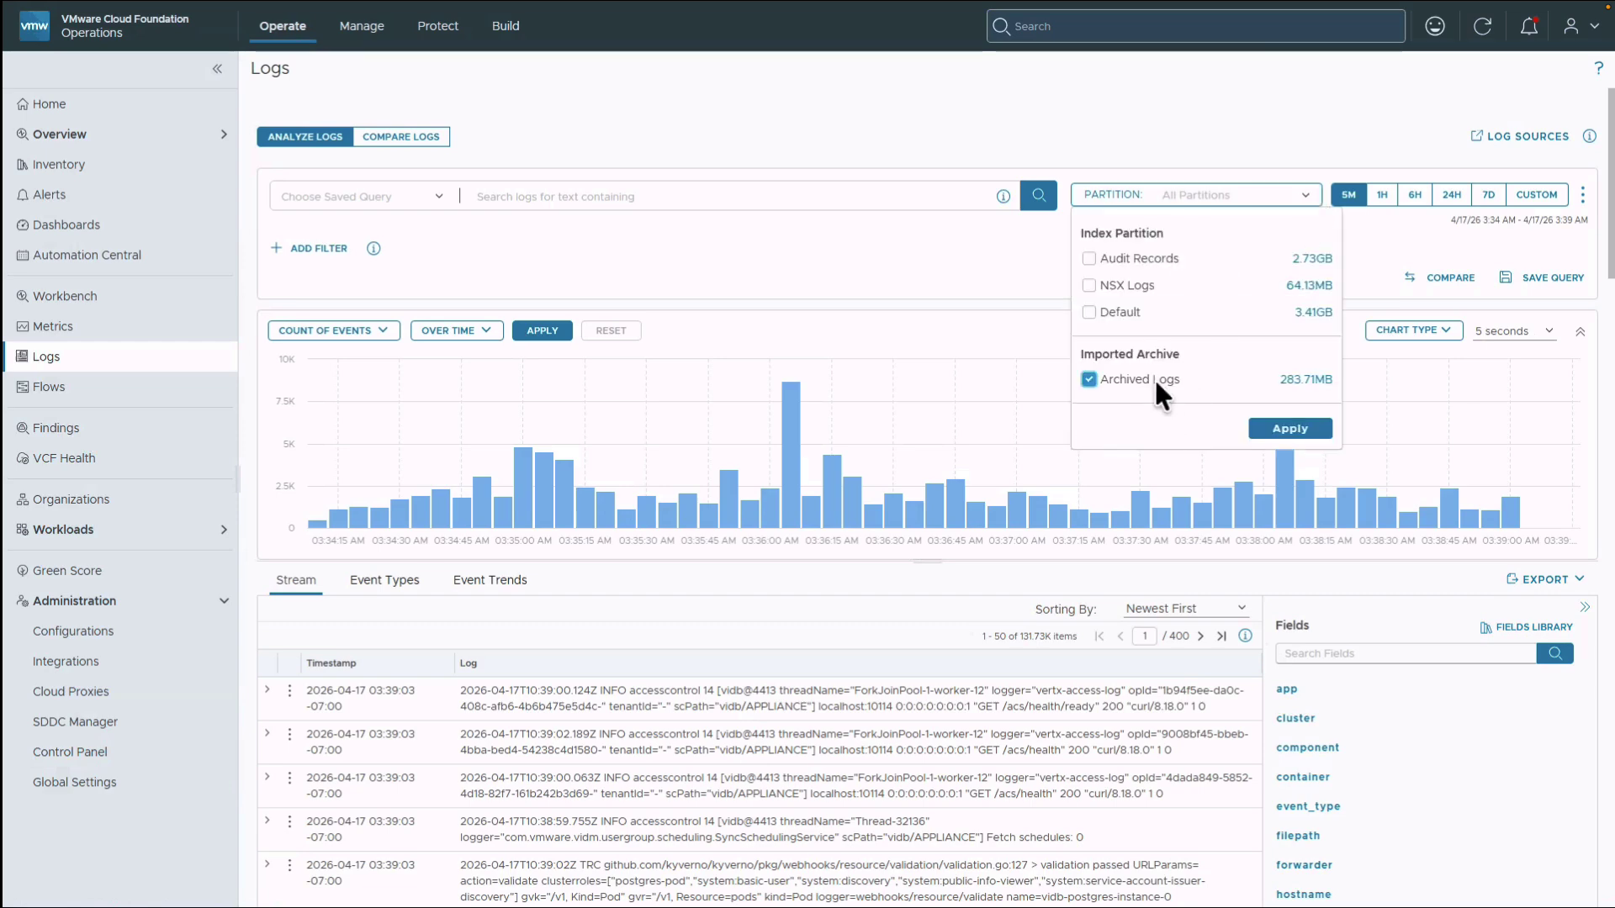
{"action": "left_click", "coordinate": [1258, 424]}
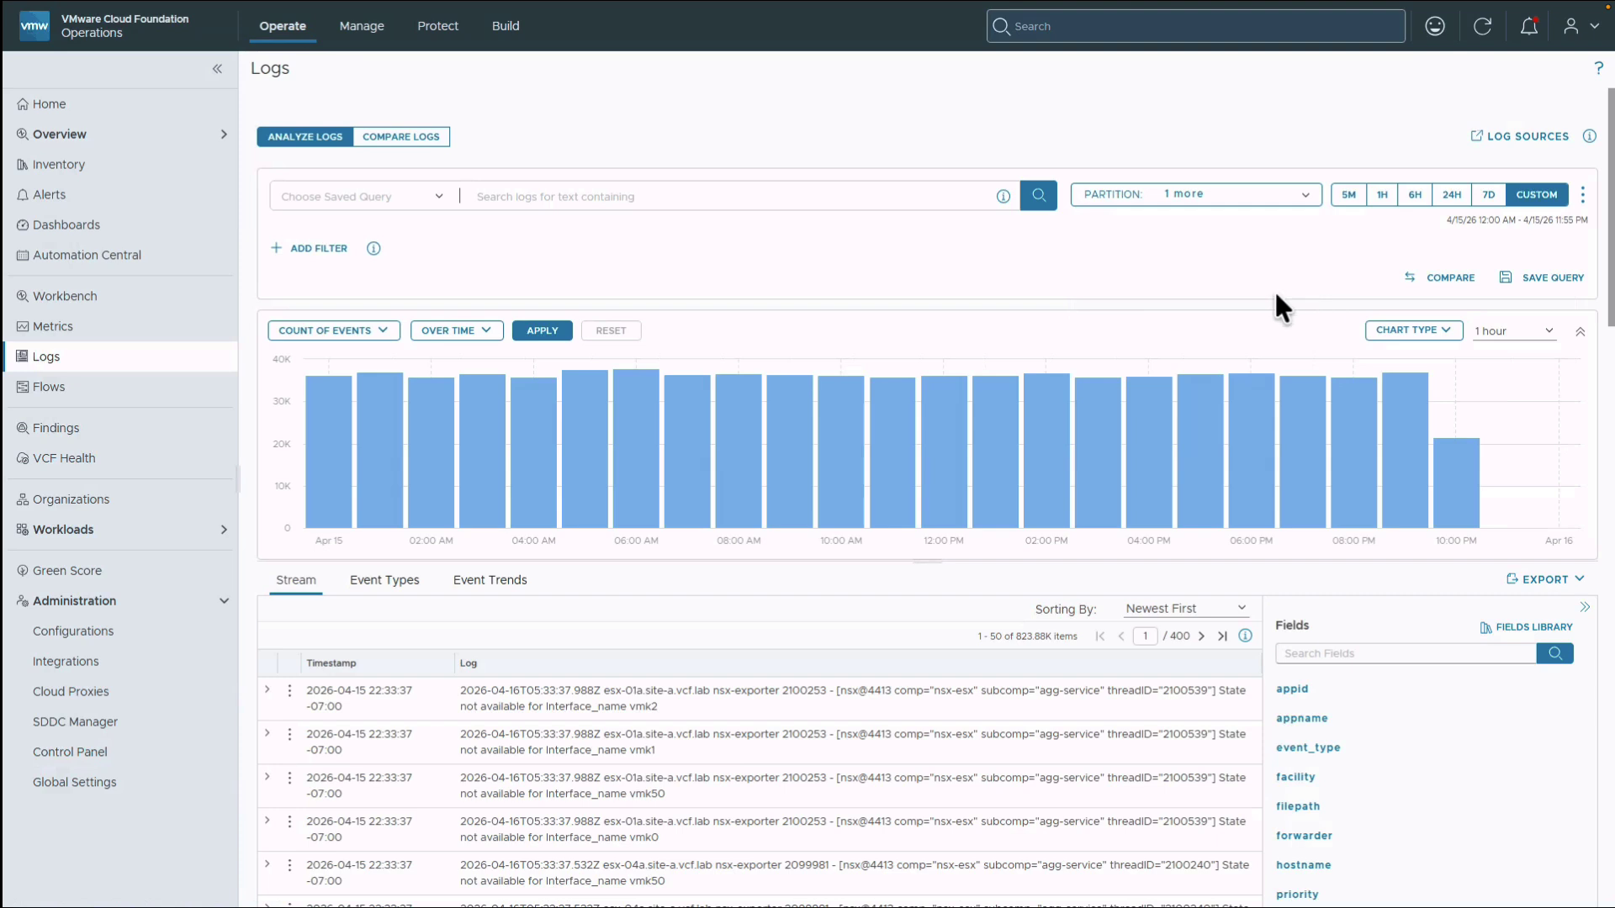
Step: Start a log comparison with Query 1 starting 4/17/26 at 12:00 AM, filtered to sd_comp_id containing nsx
{"action": "left_click", "coordinate": [427, 134]}
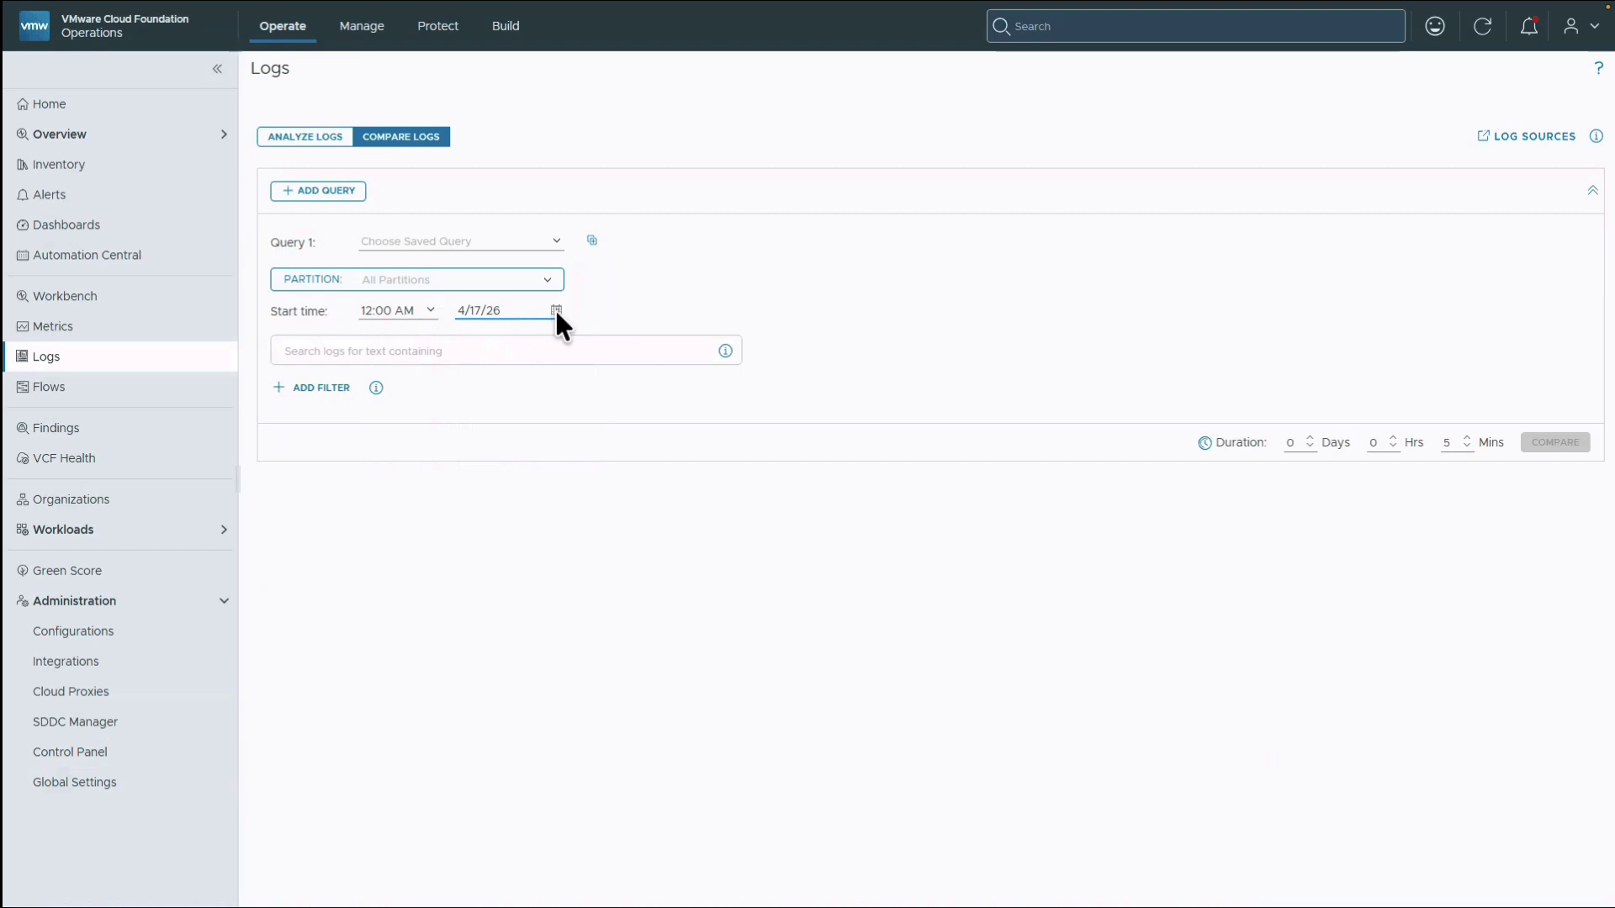
{"action": "left_click", "coordinate": [325, 387]}
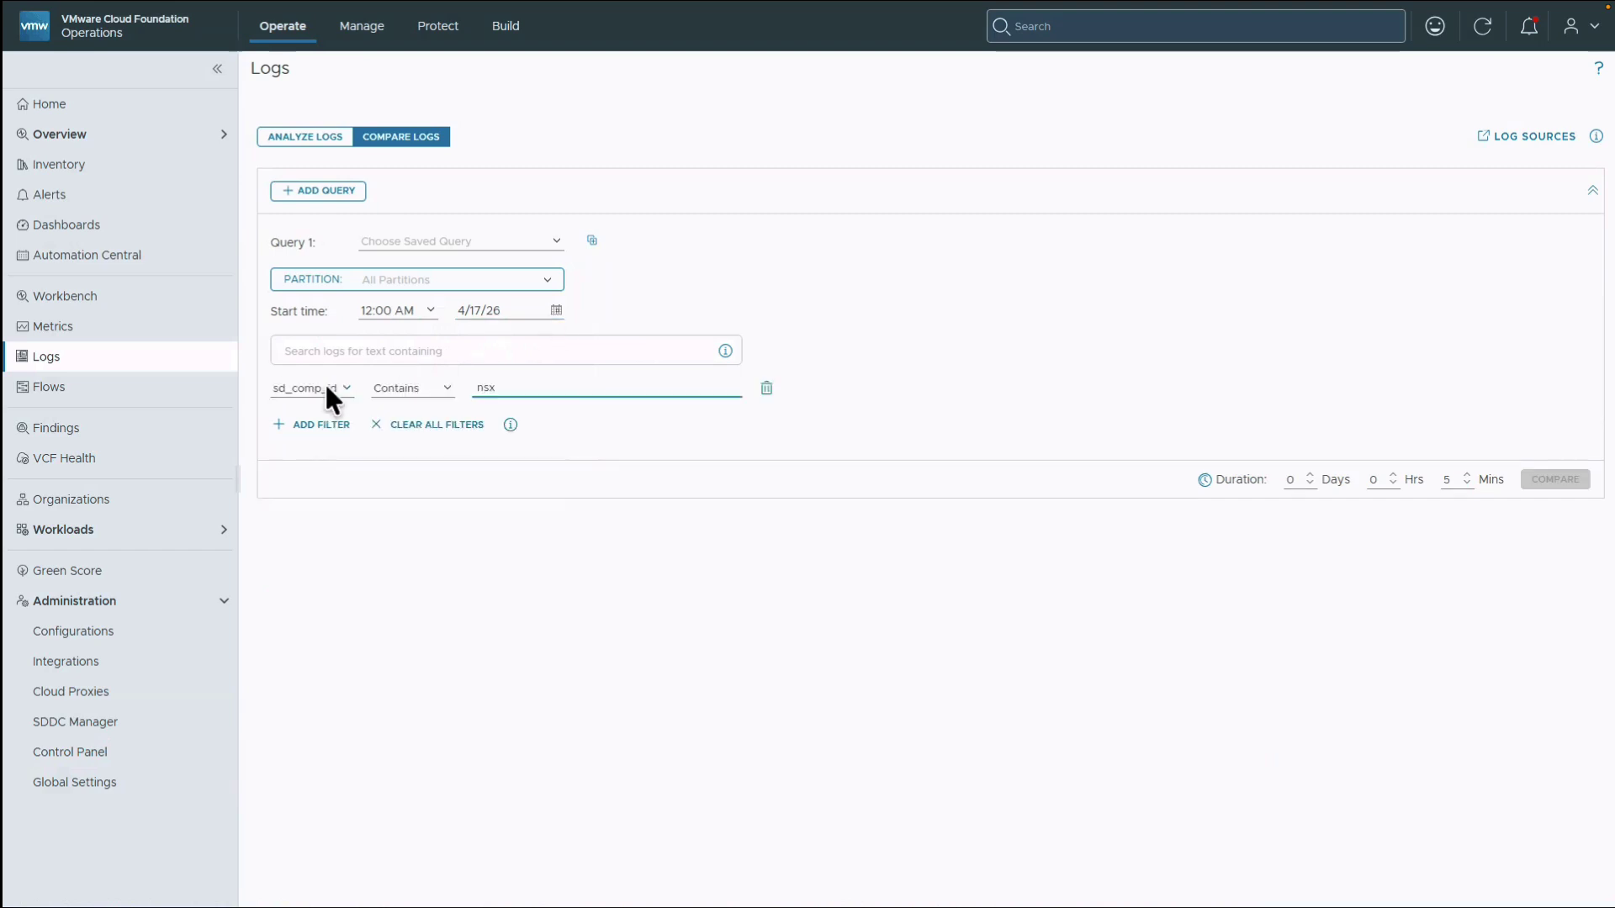
{"action": "key", "text": "Return"}
Step: Add Query 2 on the Archived Logs partition starting 4/15/26, filtered to sd_comp_id containing nsx, and run the comparison
{"action": "left_click", "coordinate": [343, 194]}
{"action": "left_click", "coordinate": [1204, 280]}
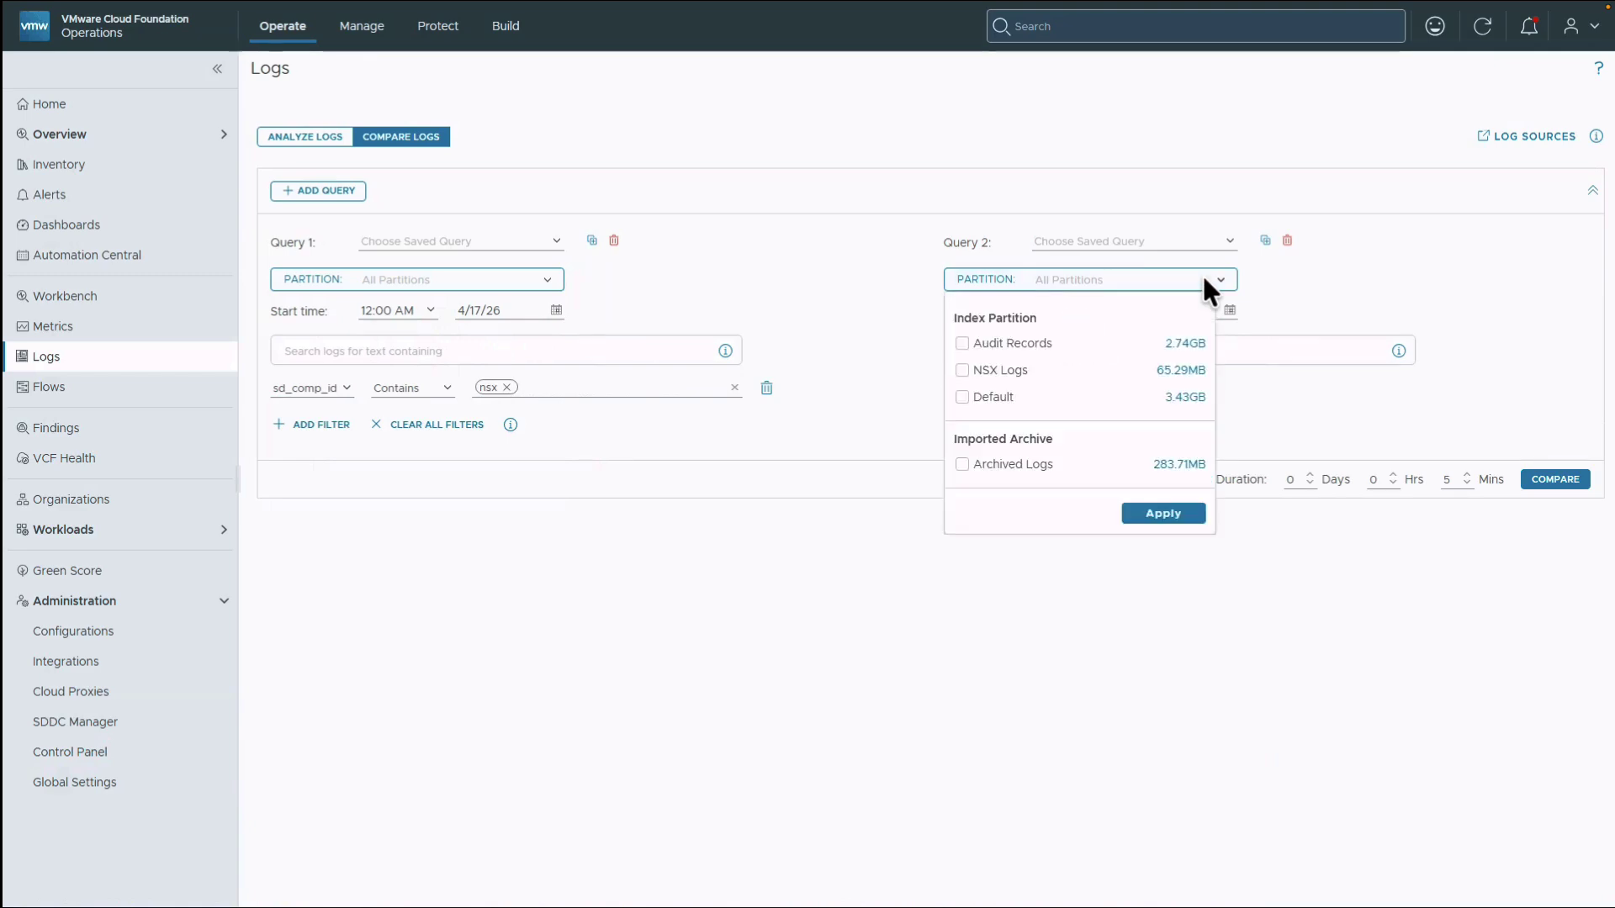
{"action": "left_click", "coordinate": [1036, 464]}
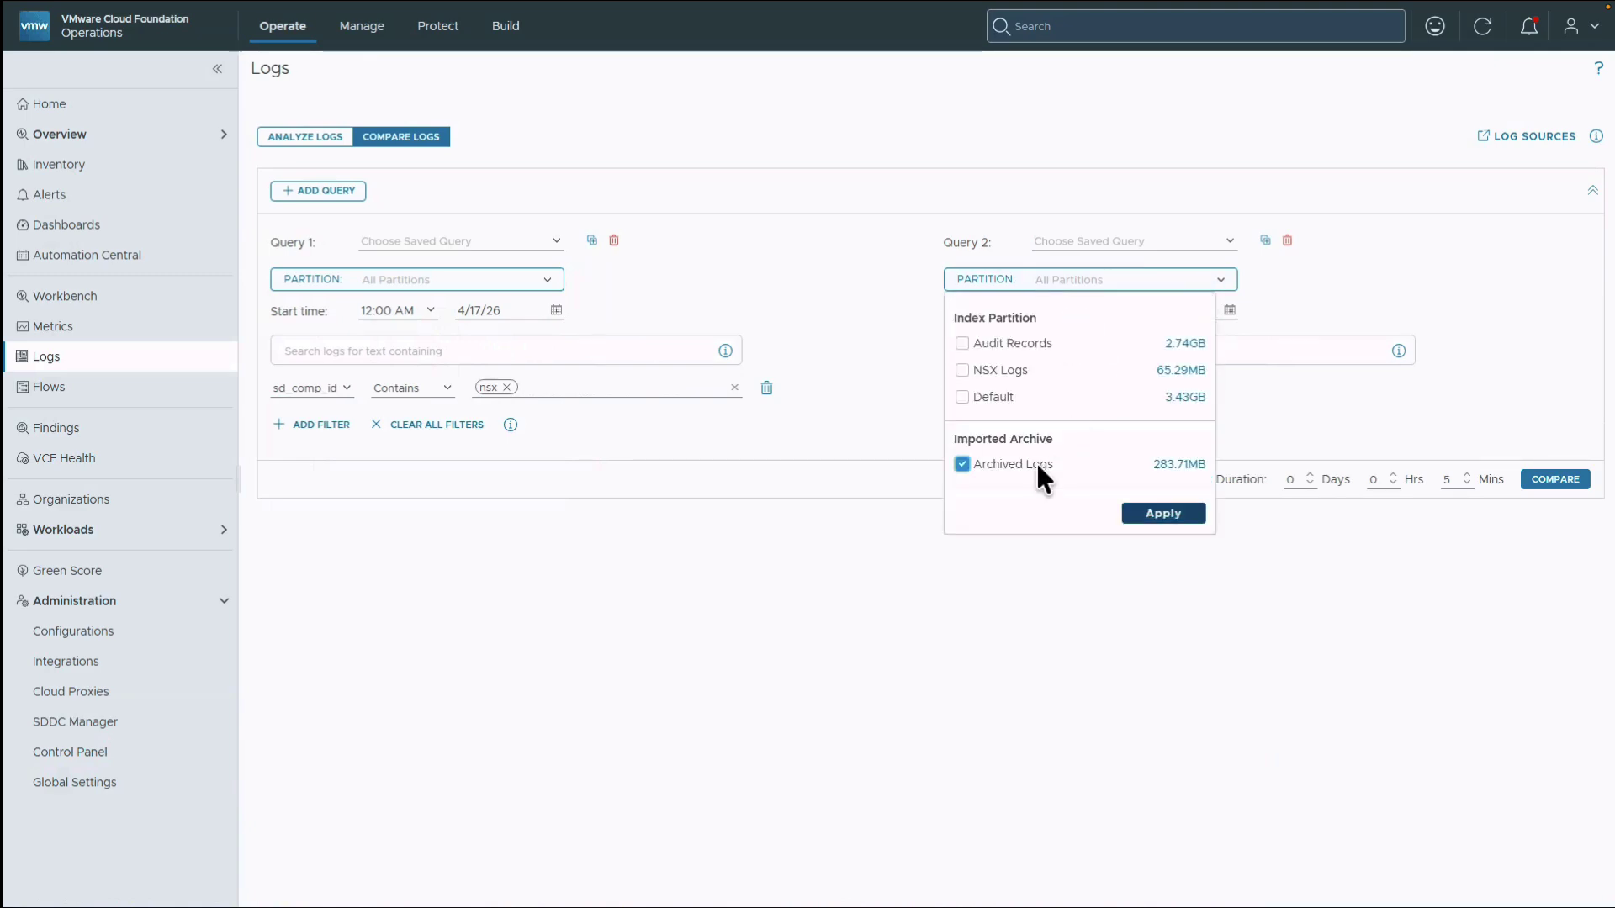
{"action": "left_click", "coordinate": [1163, 511]}
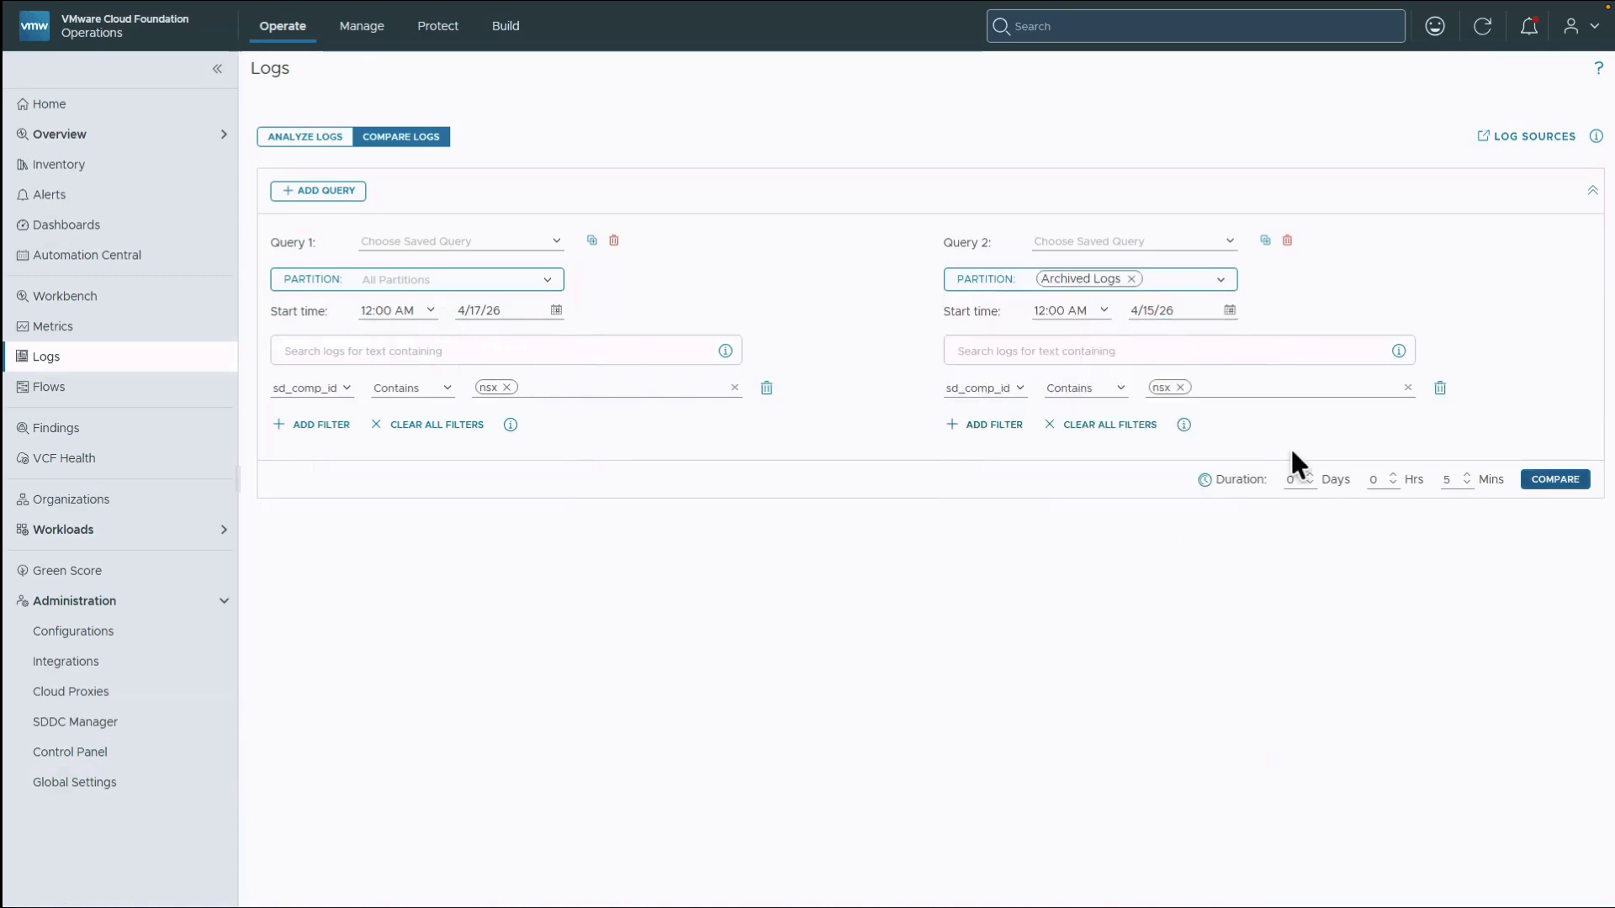
{"action": "left_click", "coordinate": [1575, 479]}
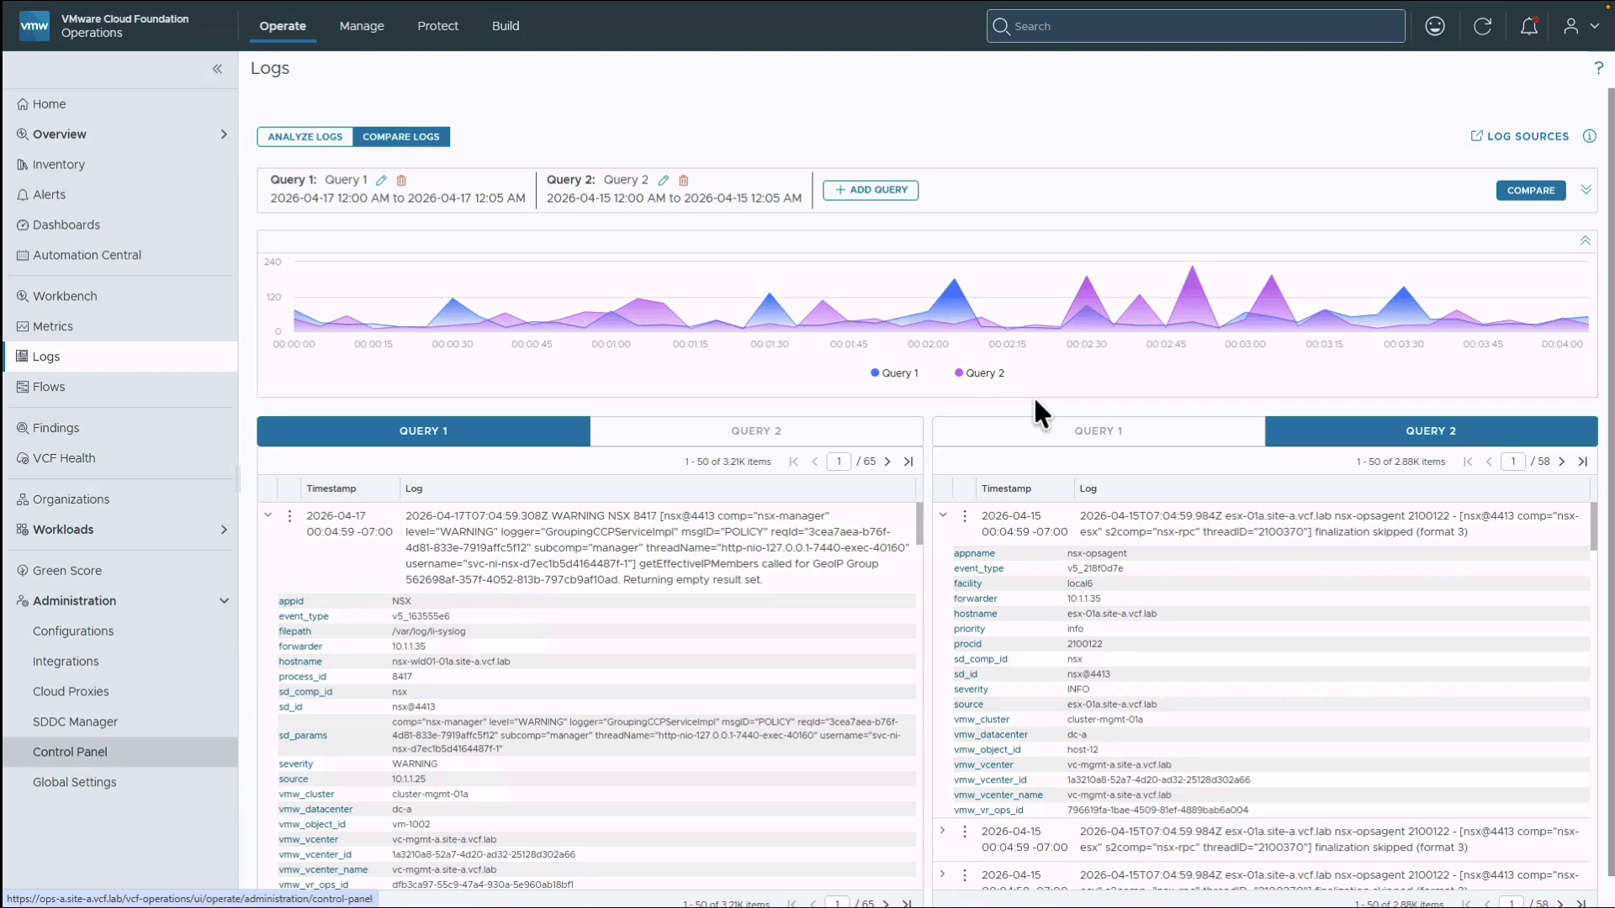
Step: Open the form for creating a new scope in the Control Panel's access control settings
{"action": "left_click", "coordinate": [175, 747]}
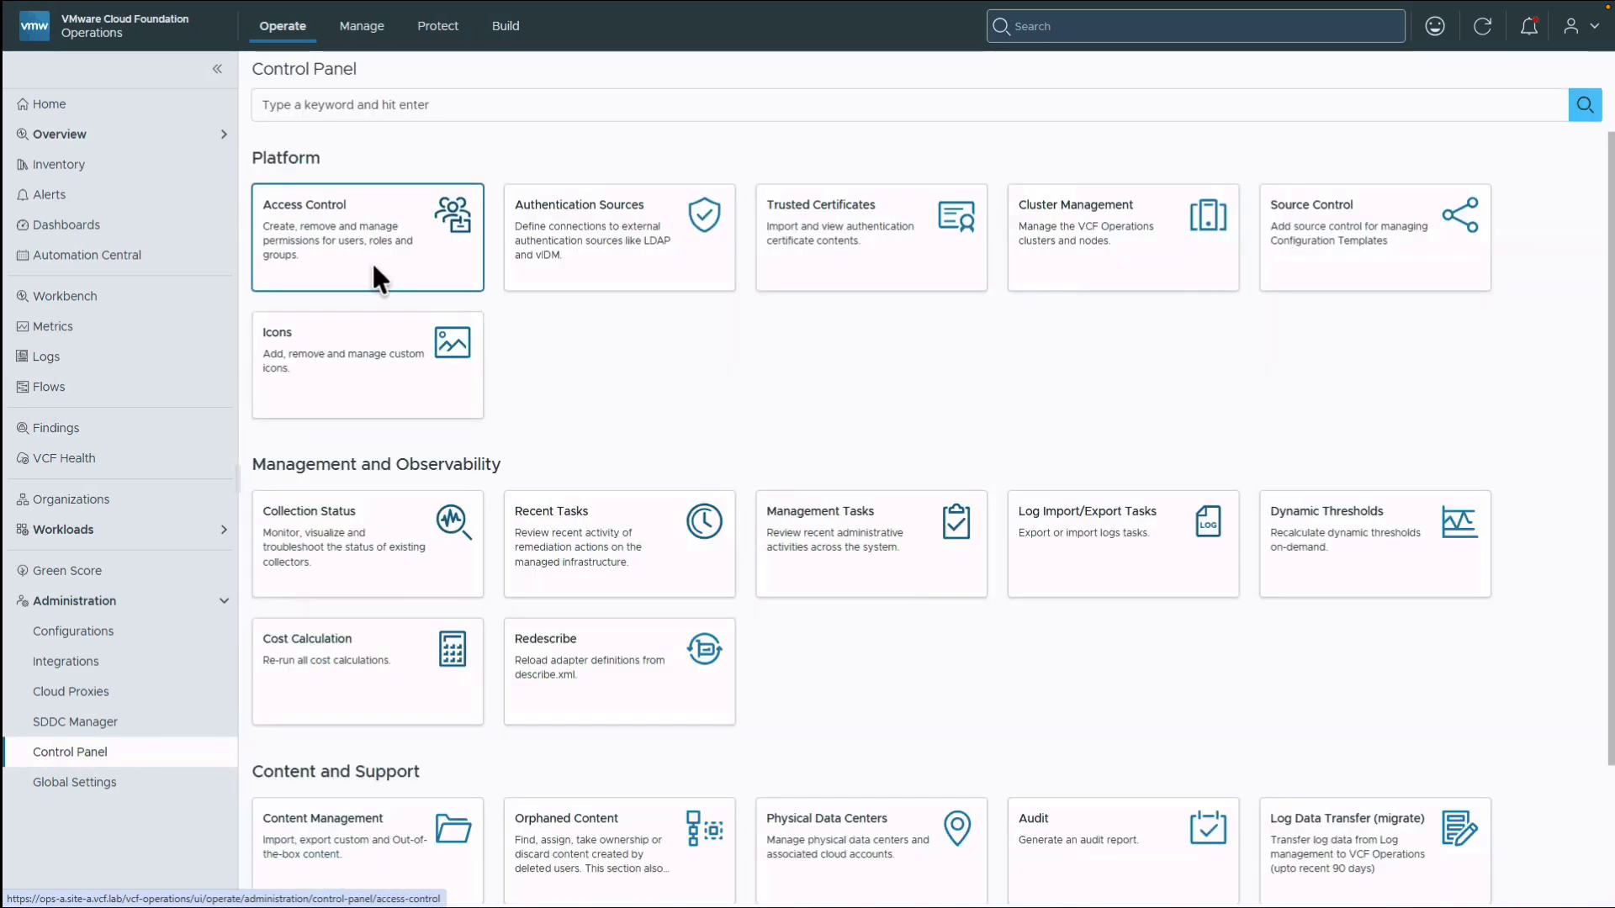
{"action": "left_click", "coordinate": [372, 260]}
{"action": "left_click", "coordinate": [558, 135]}
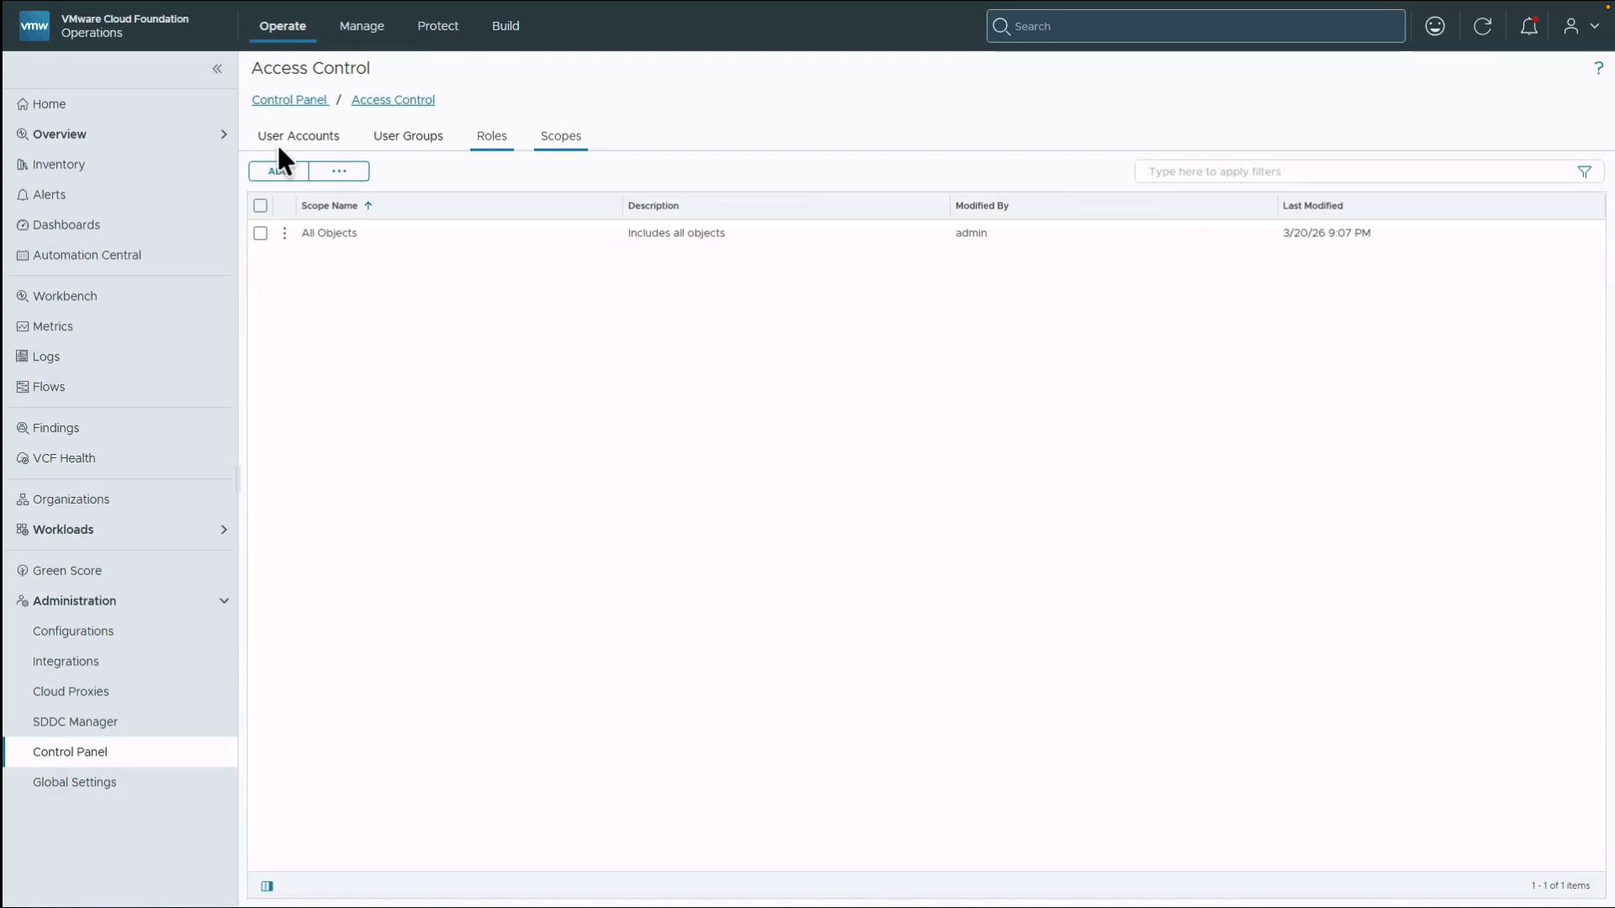
{"action": "left_click", "coordinate": [280, 169]}
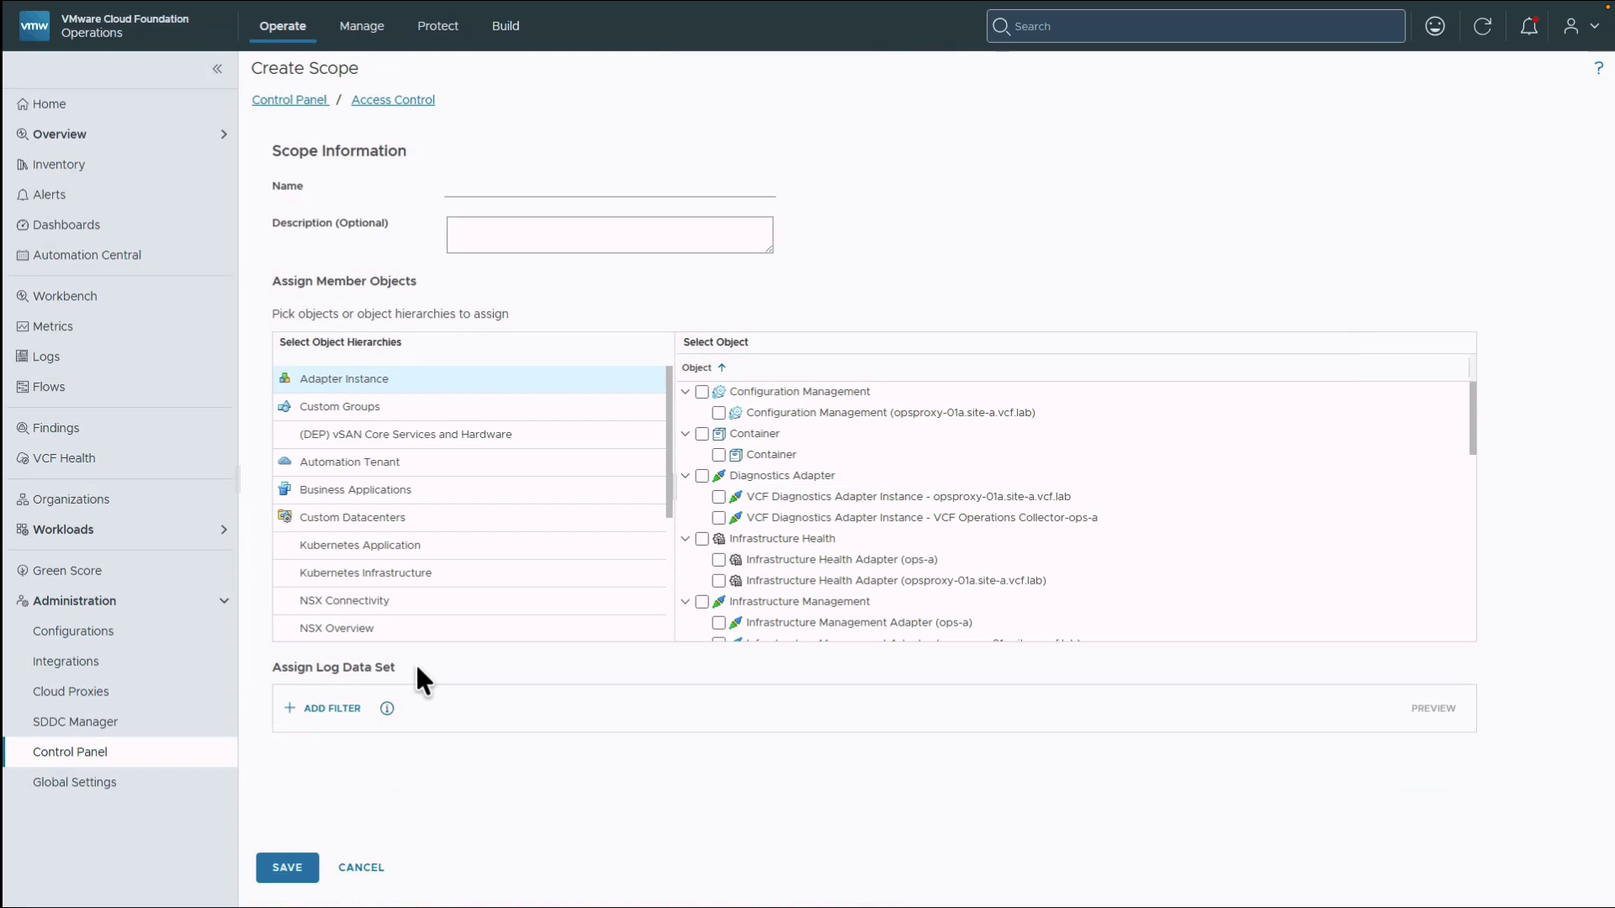
Step: Draft a log data set filter of appname contains nsx for the scope and return to the Control Panel without saving
{"action": "left_click", "coordinate": [327, 698]}
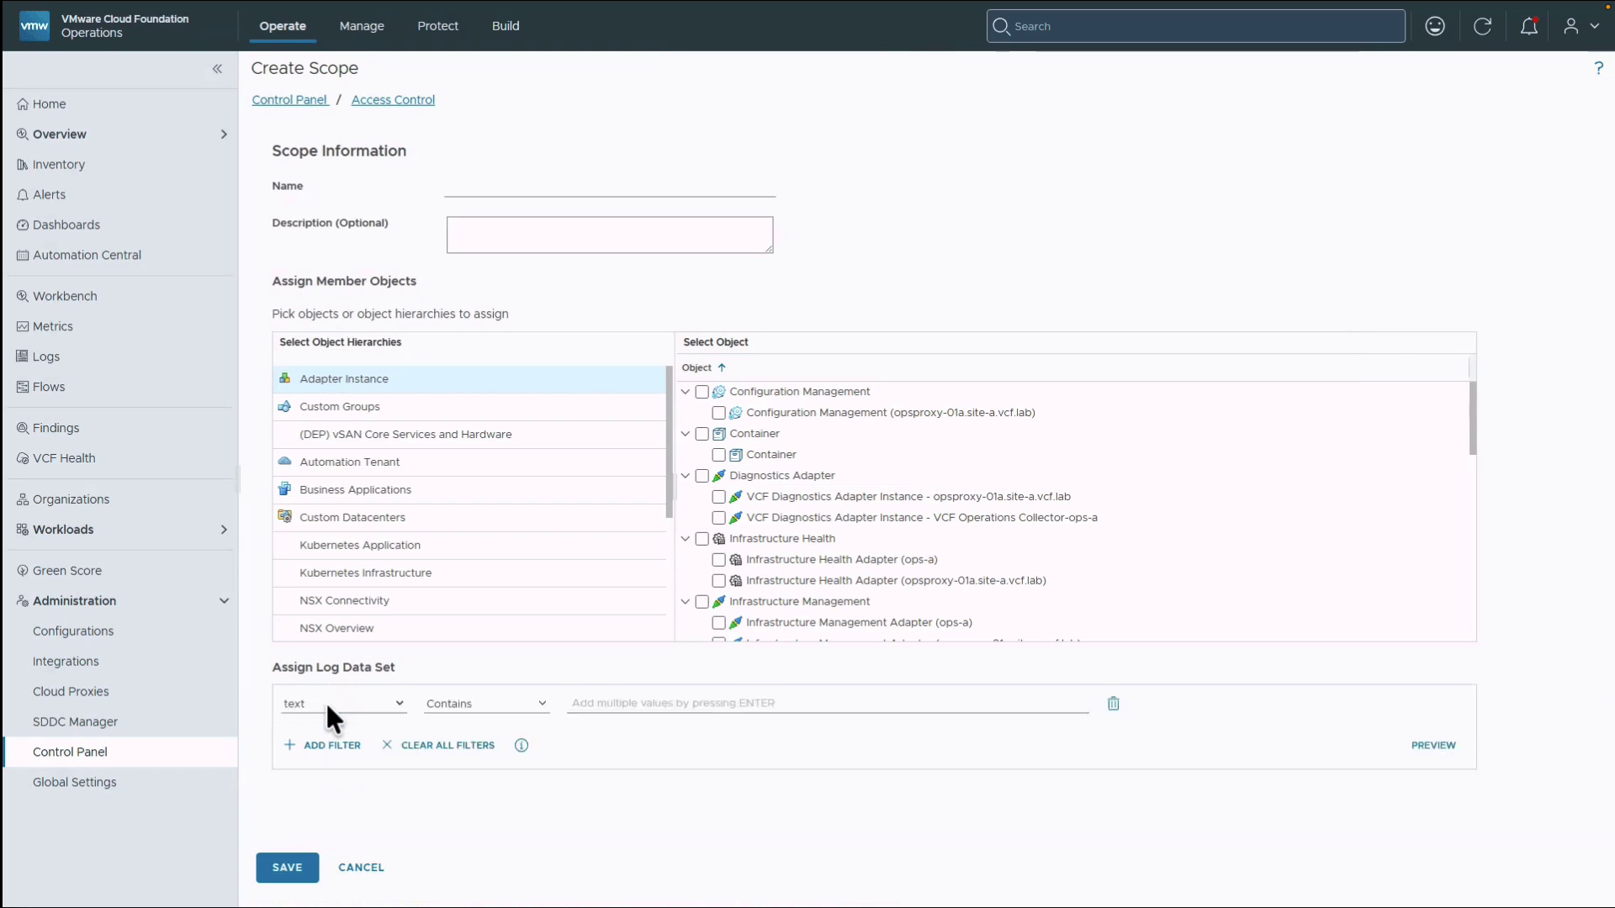
{"action": "left_click", "coordinate": [371, 704]}
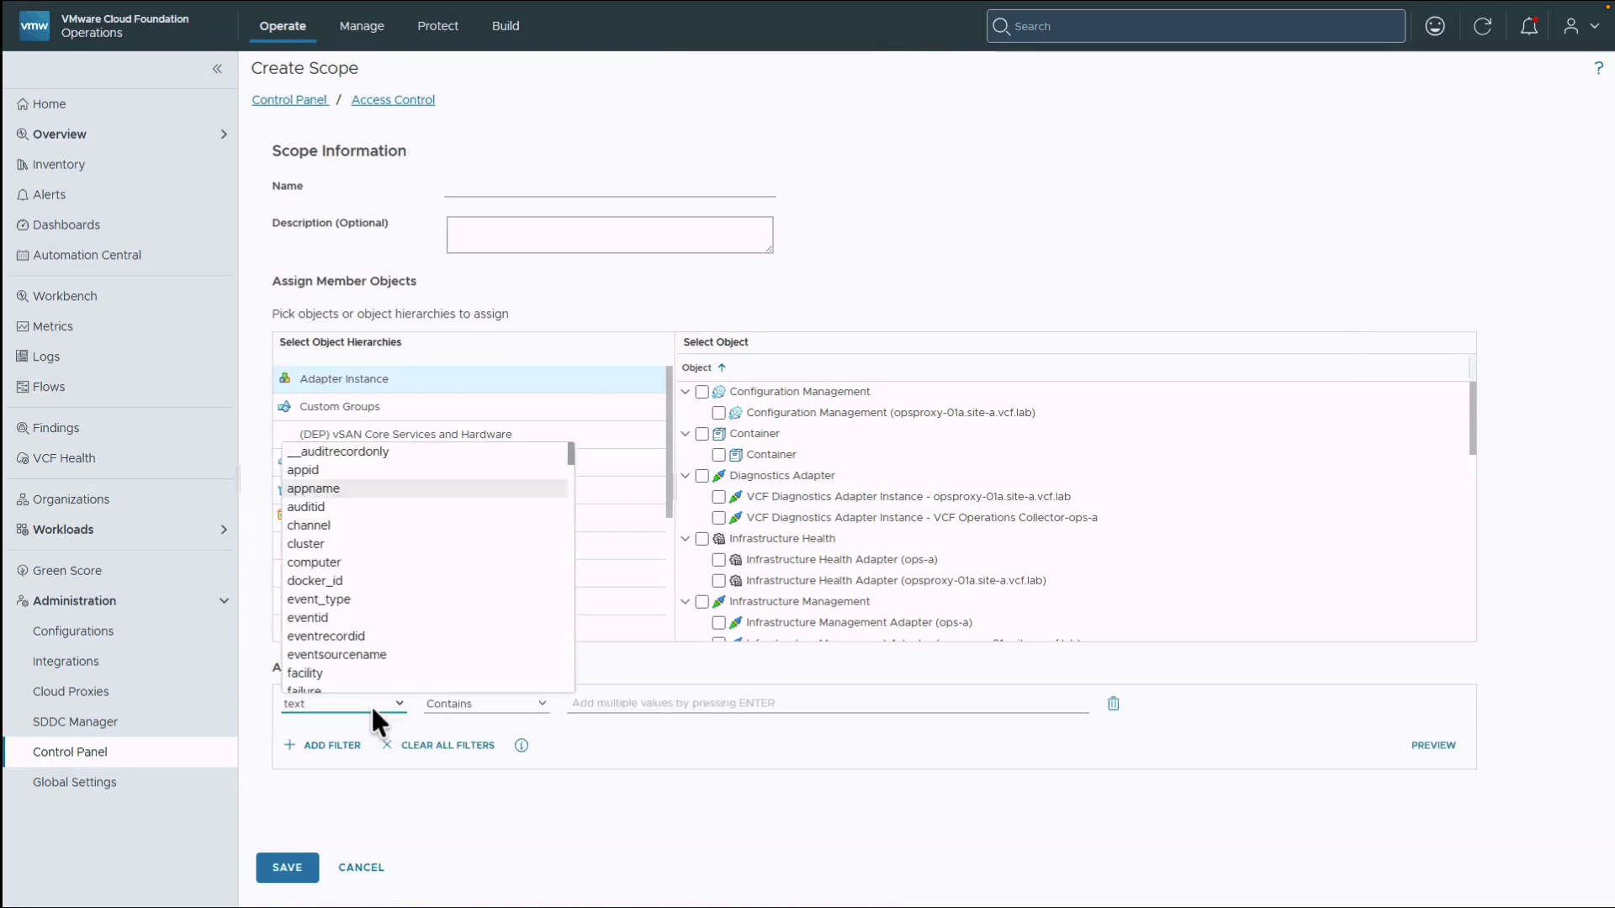
{"action": "left_click", "coordinate": [412, 488]}
{"action": "left_click", "coordinate": [624, 711]}
{"action": "type", "text": "nsx"}
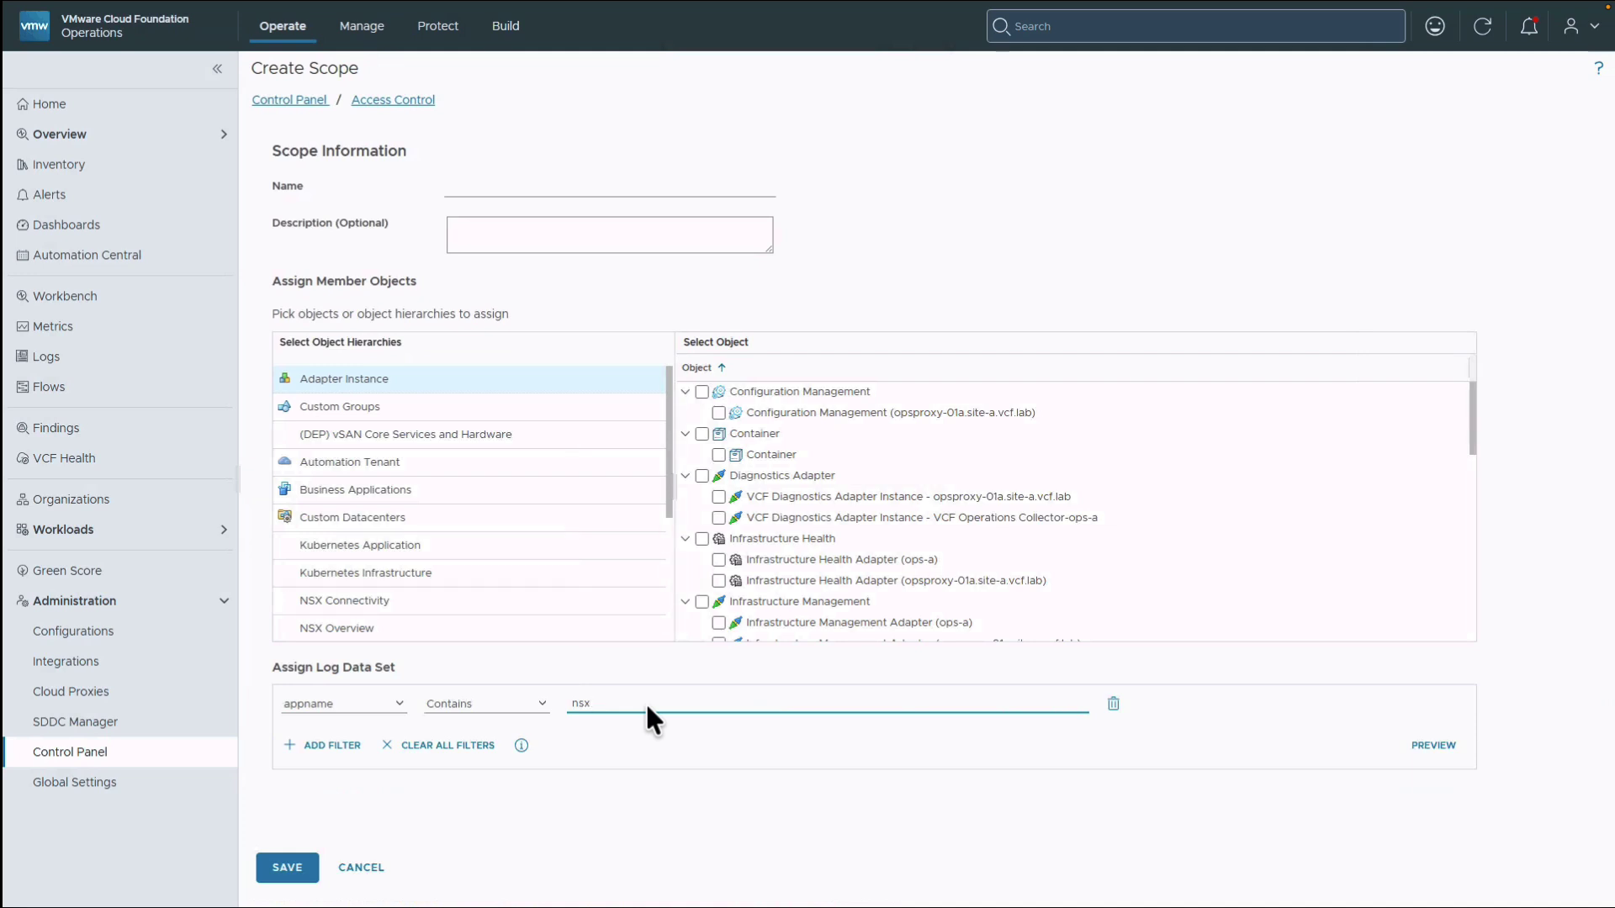
{"action": "left_click", "coordinate": [310, 100]}
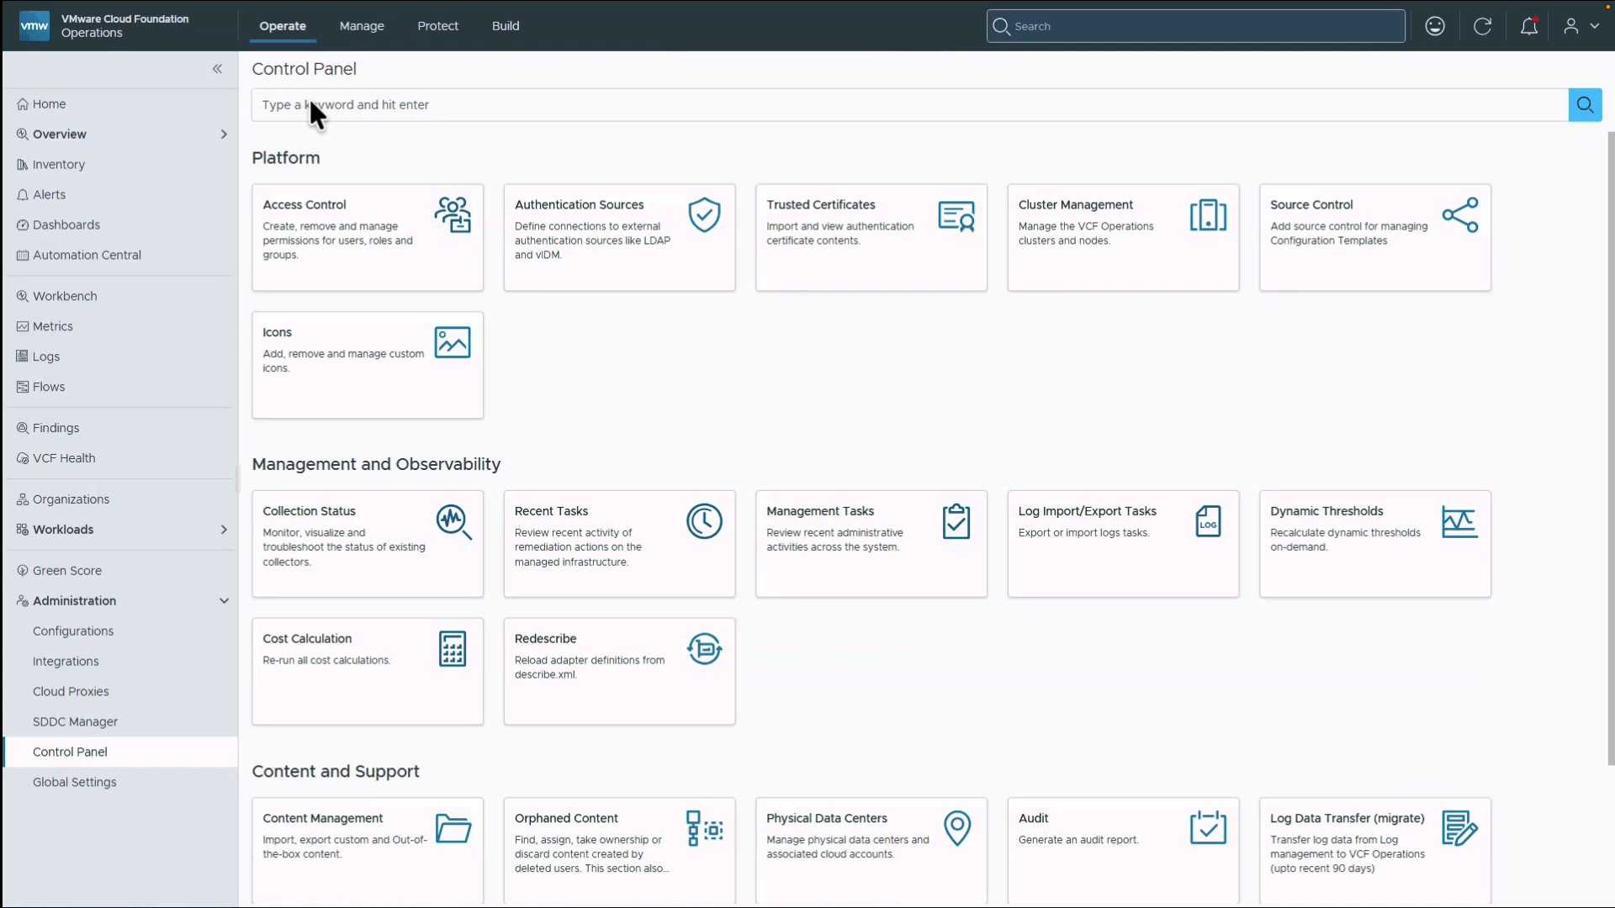
Step: Open the form for creating a new role in access control and search its assignable permissions for "log"
{"action": "left_click", "coordinate": [346, 206]}
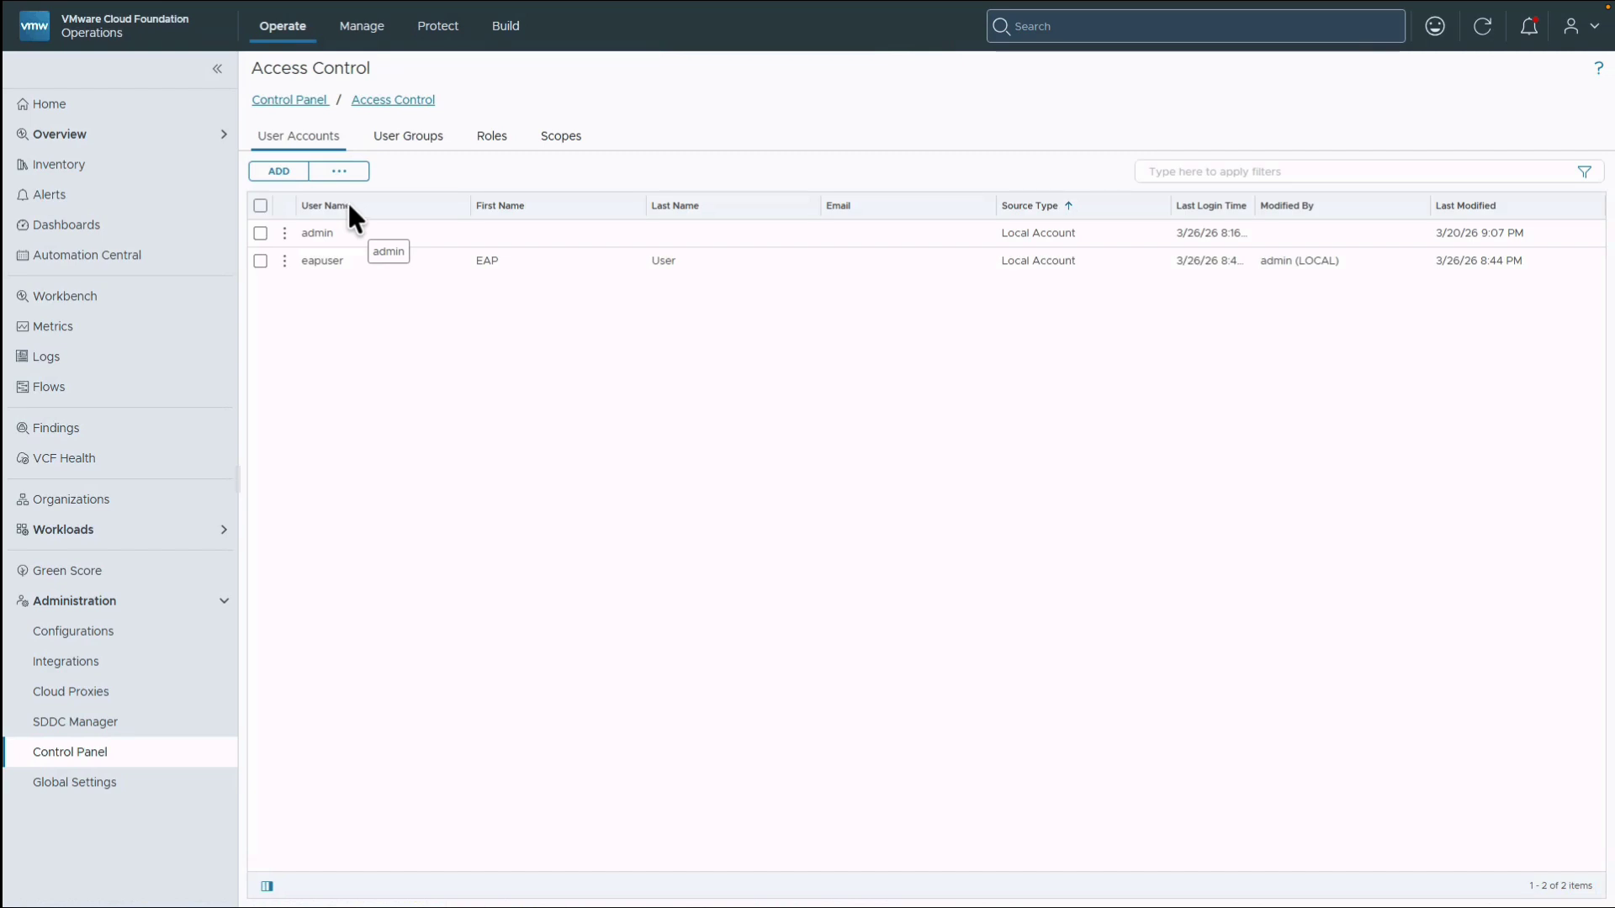
{"action": "left_click", "coordinate": [503, 136]}
{"action": "left_click", "coordinate": [286, 174]}
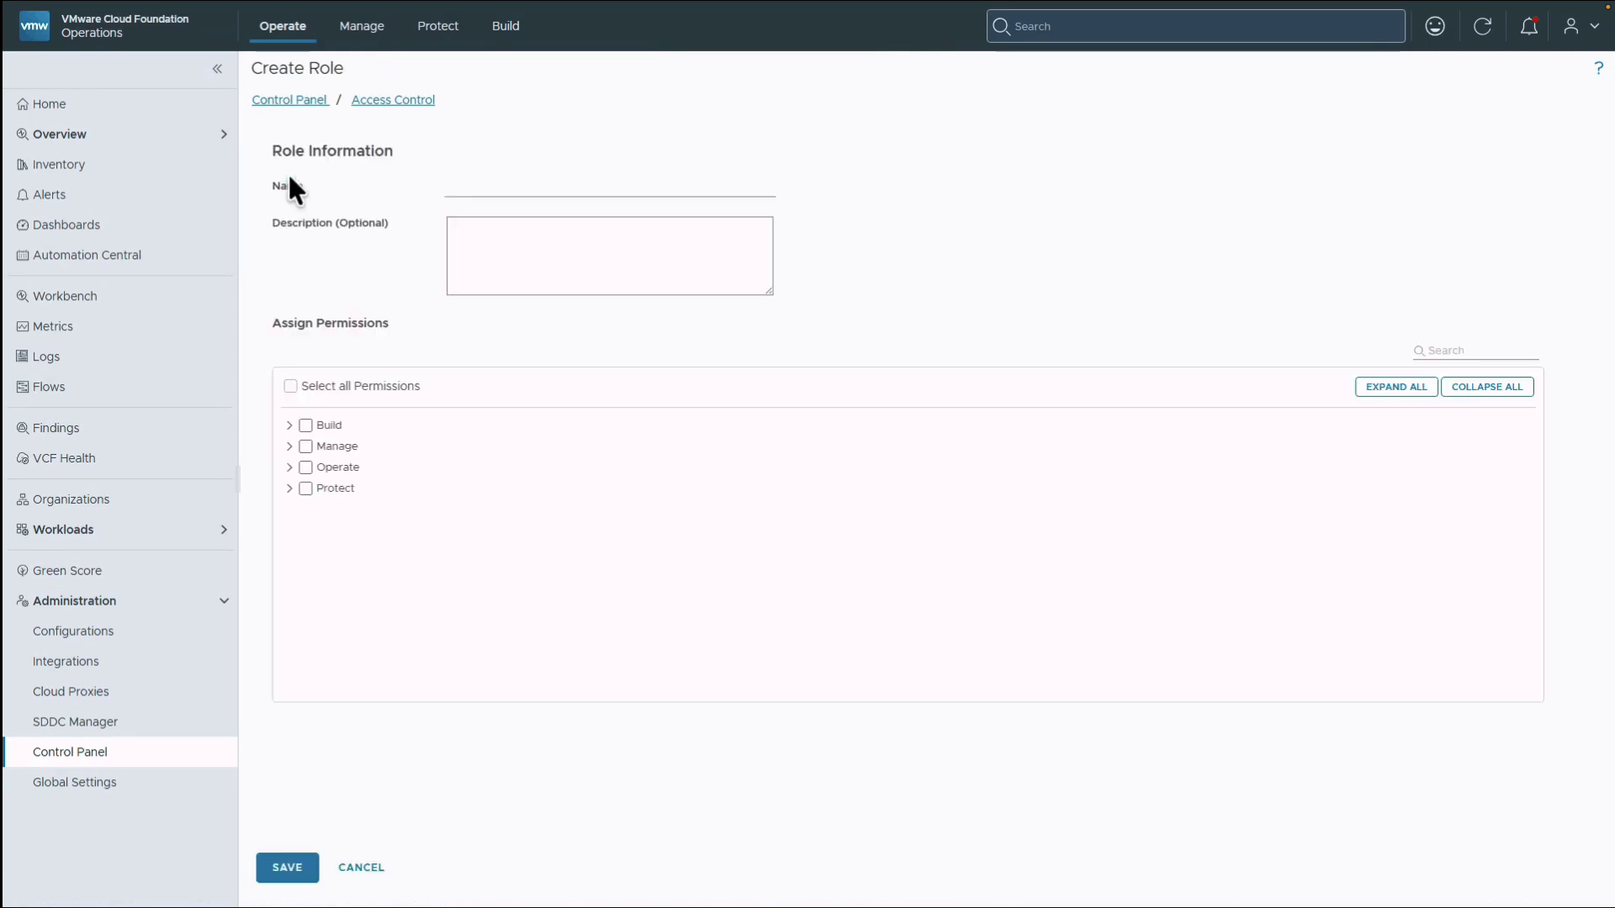
{"action": "left_click", "coordinate": [1462, 349]}
{"action": "type", "text": "log"}
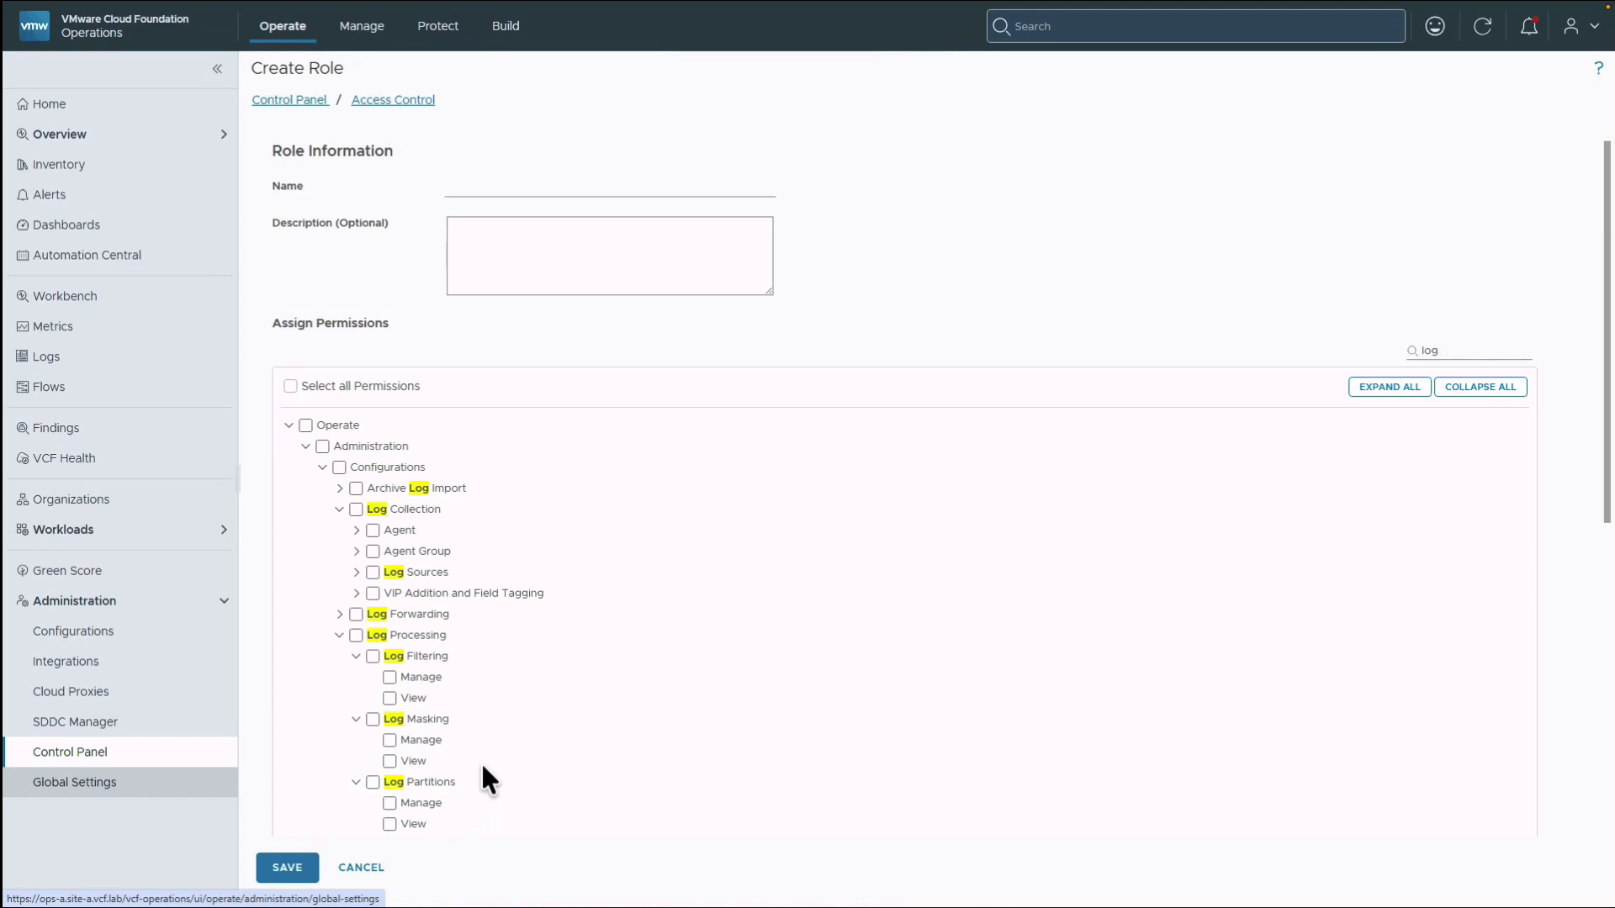
Step: Review the log-related options in the System Settings section of Global Settings
{"action": "left_click", "coordinate": [103, 781]}
{"action": "left_click", "coordinate": [339, 290]}
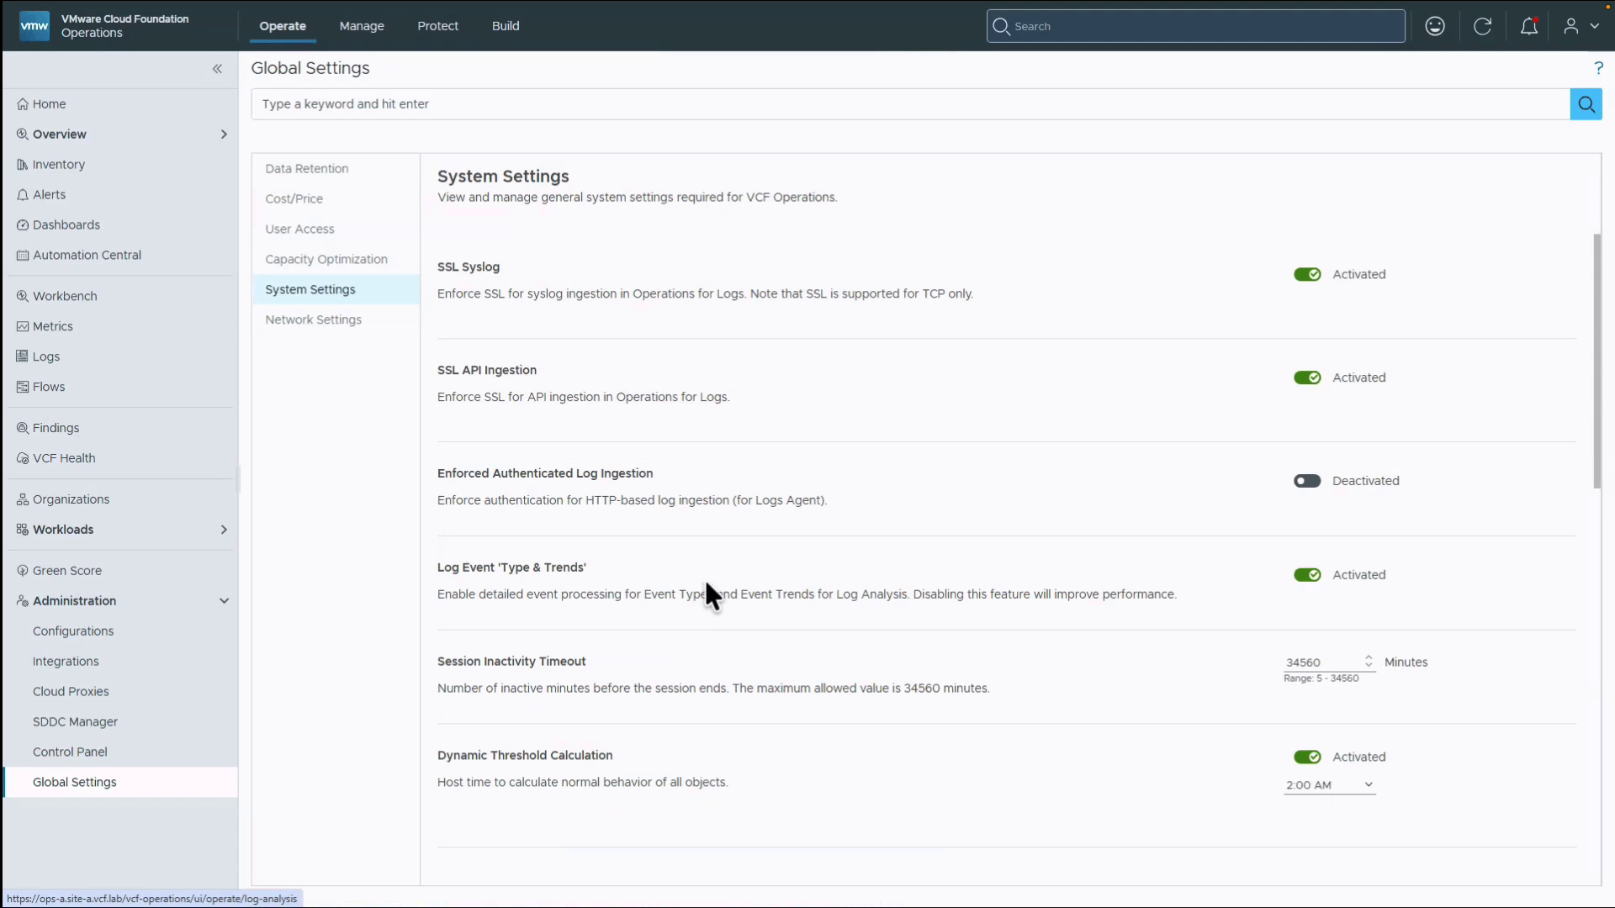
Step: Open the Log Management Health Overview dashboard from the VCF Operations dashboard folder
{"action": "left_click", "coordinate": [107, 234]}
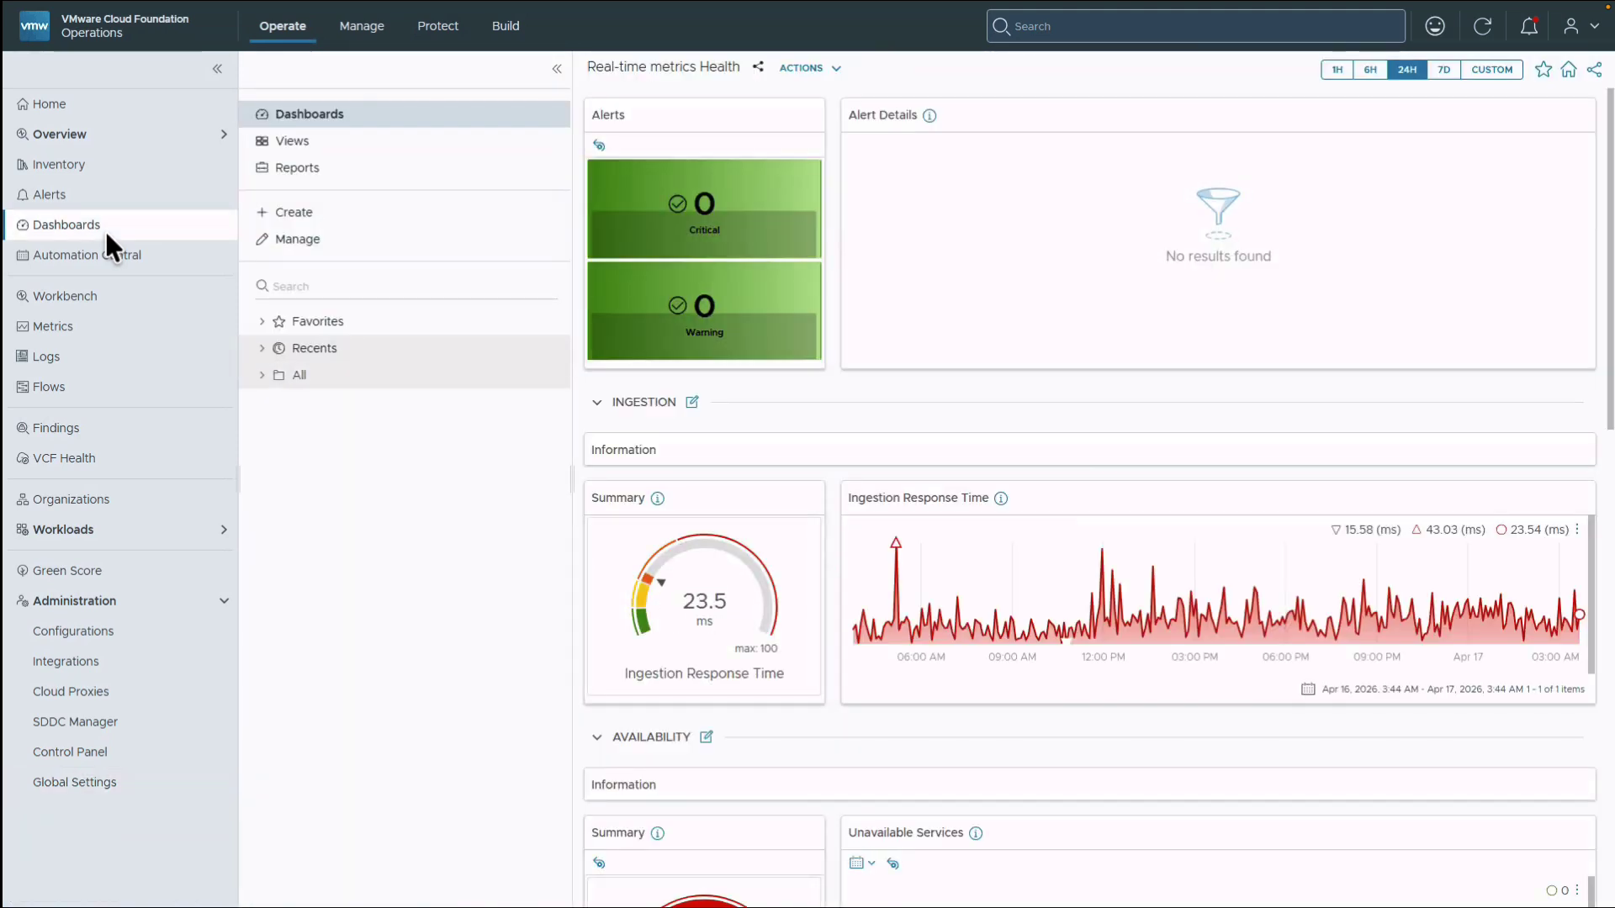
{"action": "left_click", "coordinate": [262, 375]}
{"action": "left_click", "coordinate": [277, 858]}
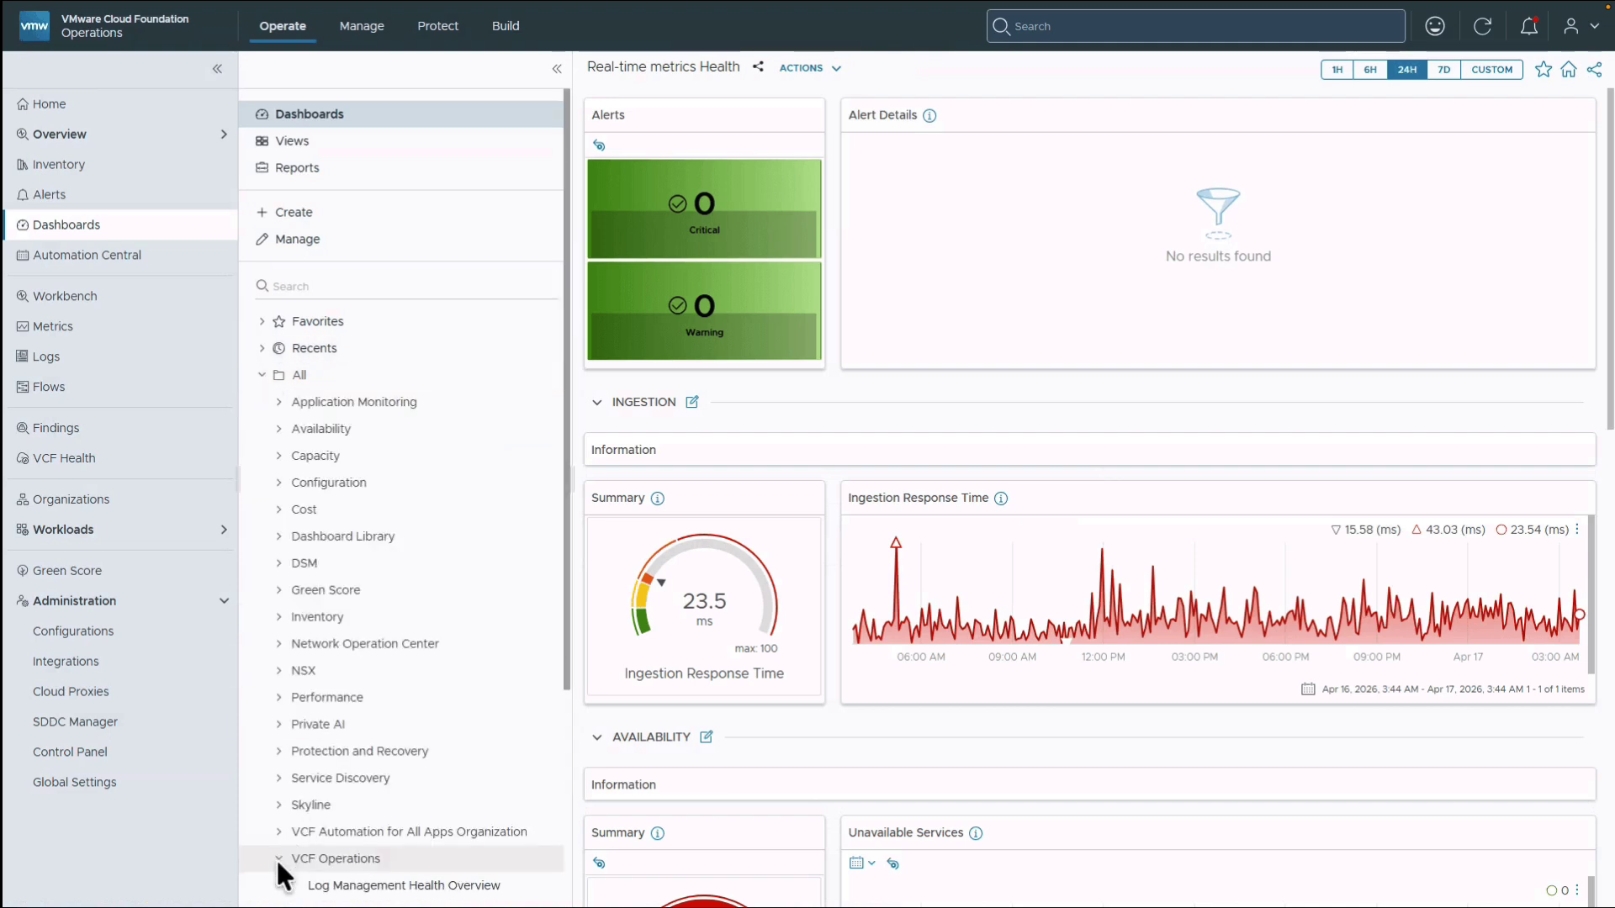
{"action": "left_click", "coordinate": [427, 887]}
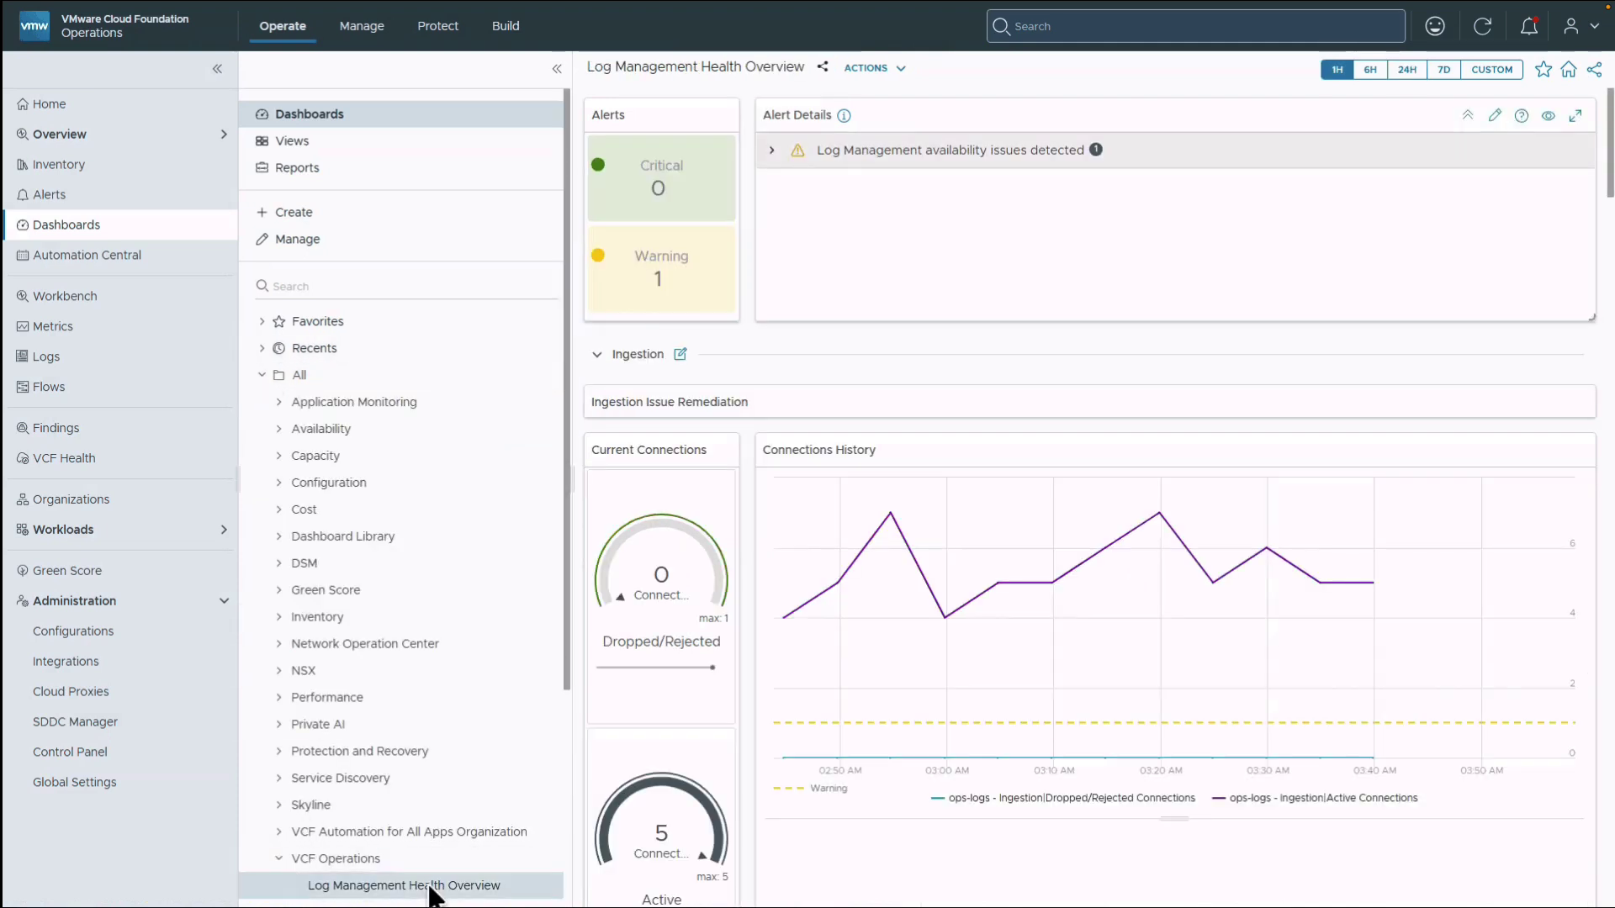
Step: Expand the log management availability alert and examine the dashboard's ingestion, retention, availability and resource usage widgets
{"action": "left_click", "coordinate": [771, 149]}
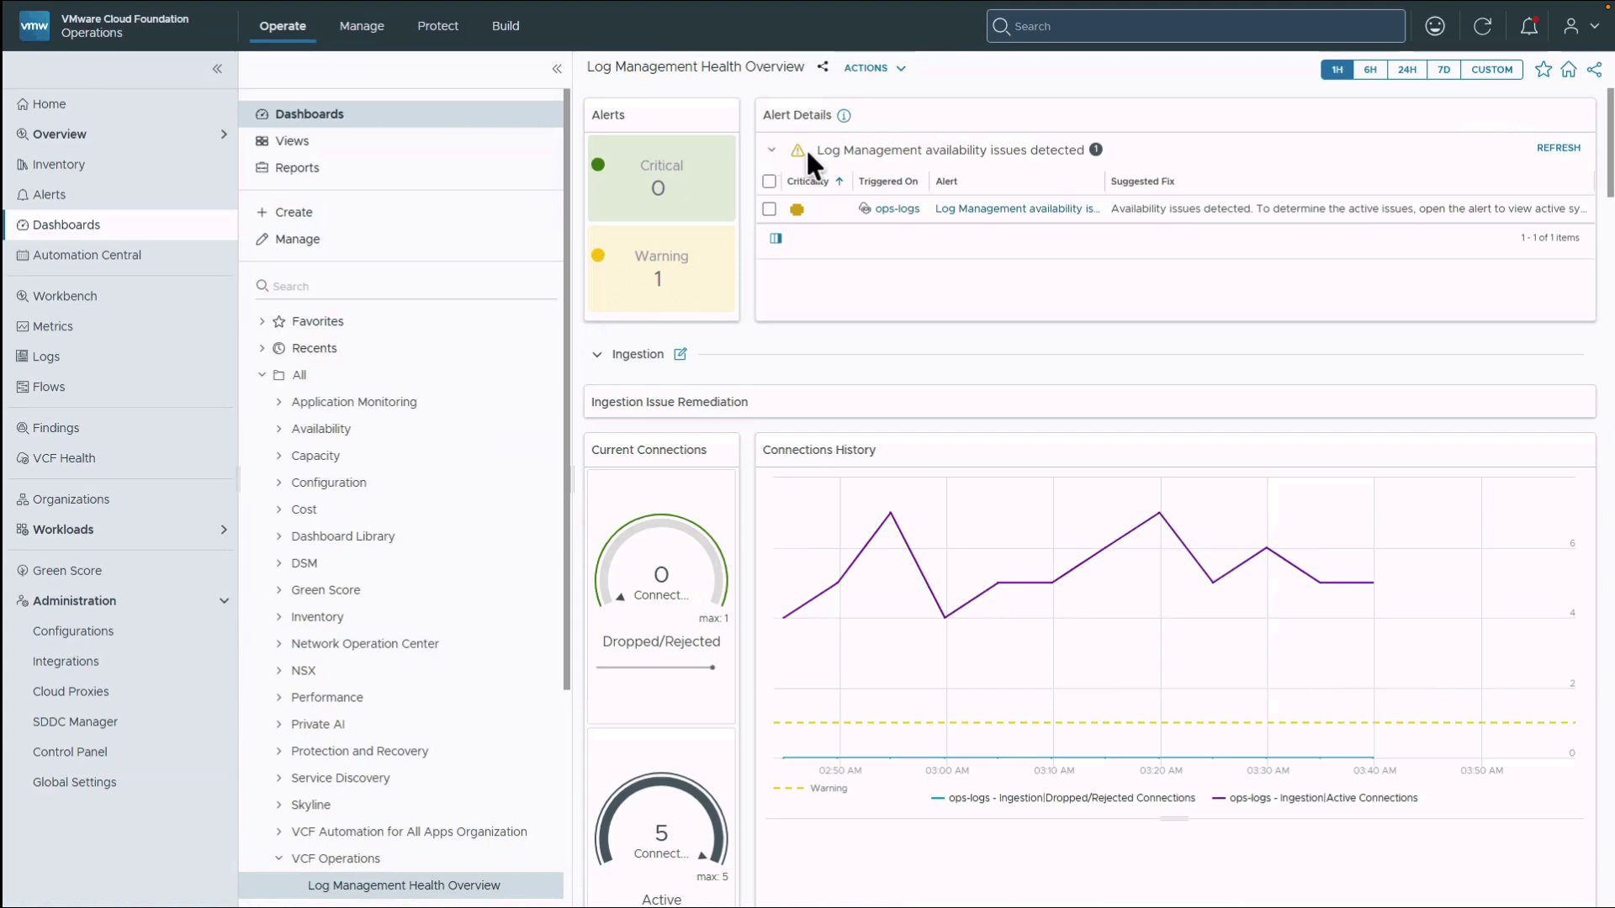
{"action": "scroll", "coordinate": [1611, 206], "scroll_direction": "down", "scroll_amount": 7}
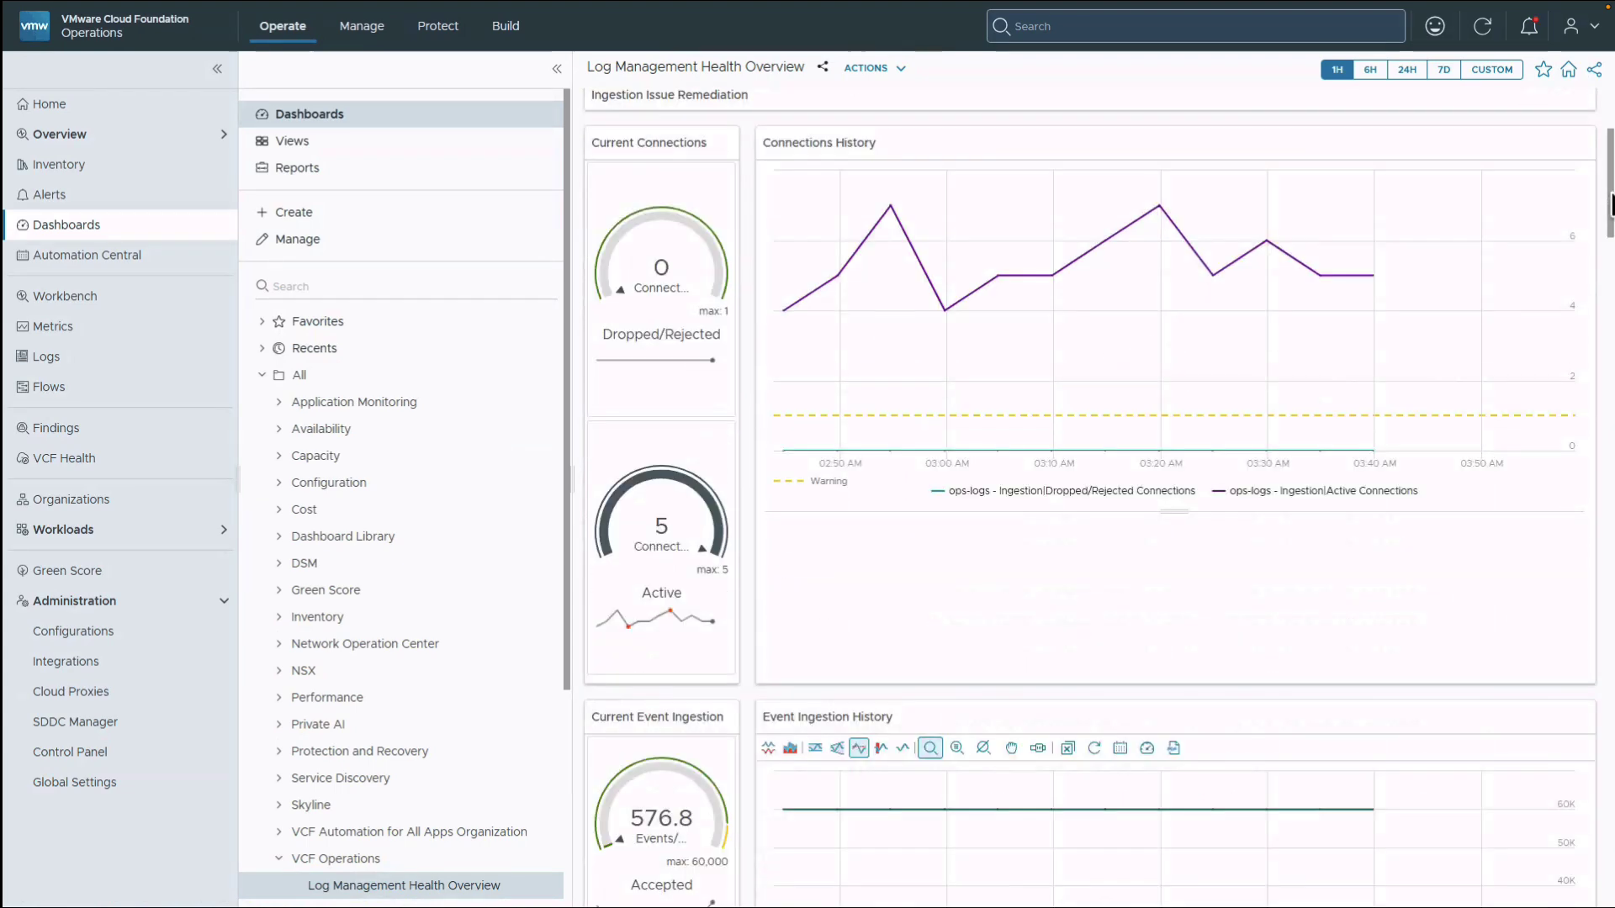
{"action": "scroll", "coordinate": [1611, 206], "scroll_direction": "down", "scroll_amount": 6}
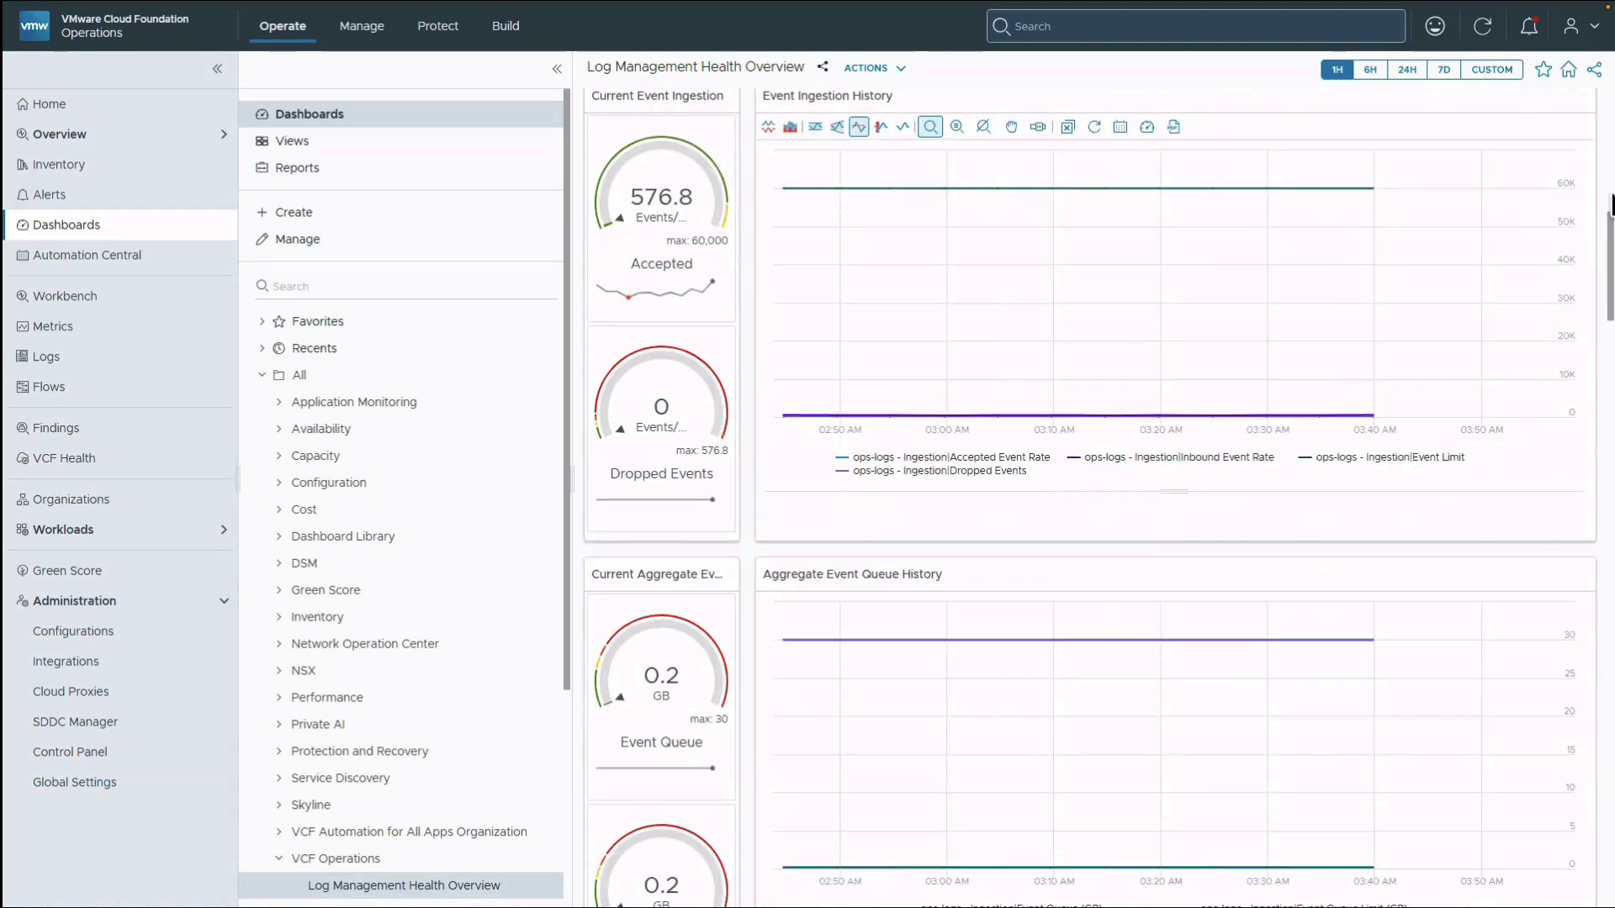
{"action": "scroll", "coordinate": [1611, 205], "scroll_direction": "down", "scroll_amount": 9}
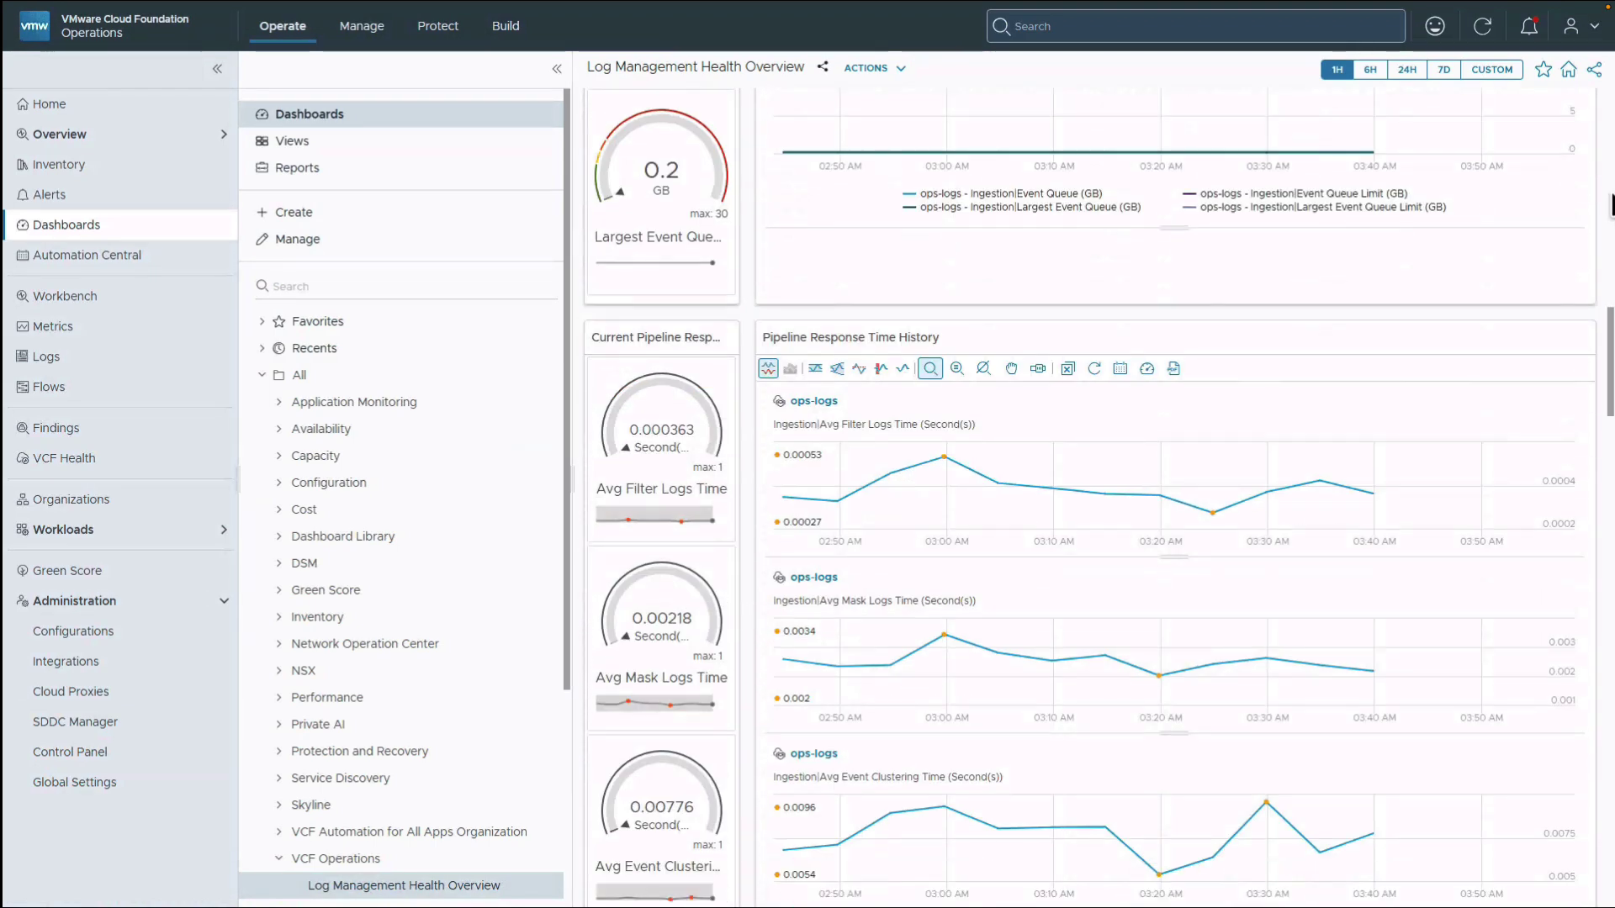
{"action": "scroll", "coordinate": [1612, 205], "scroll_direction": "down", "scroll_amount": 8}
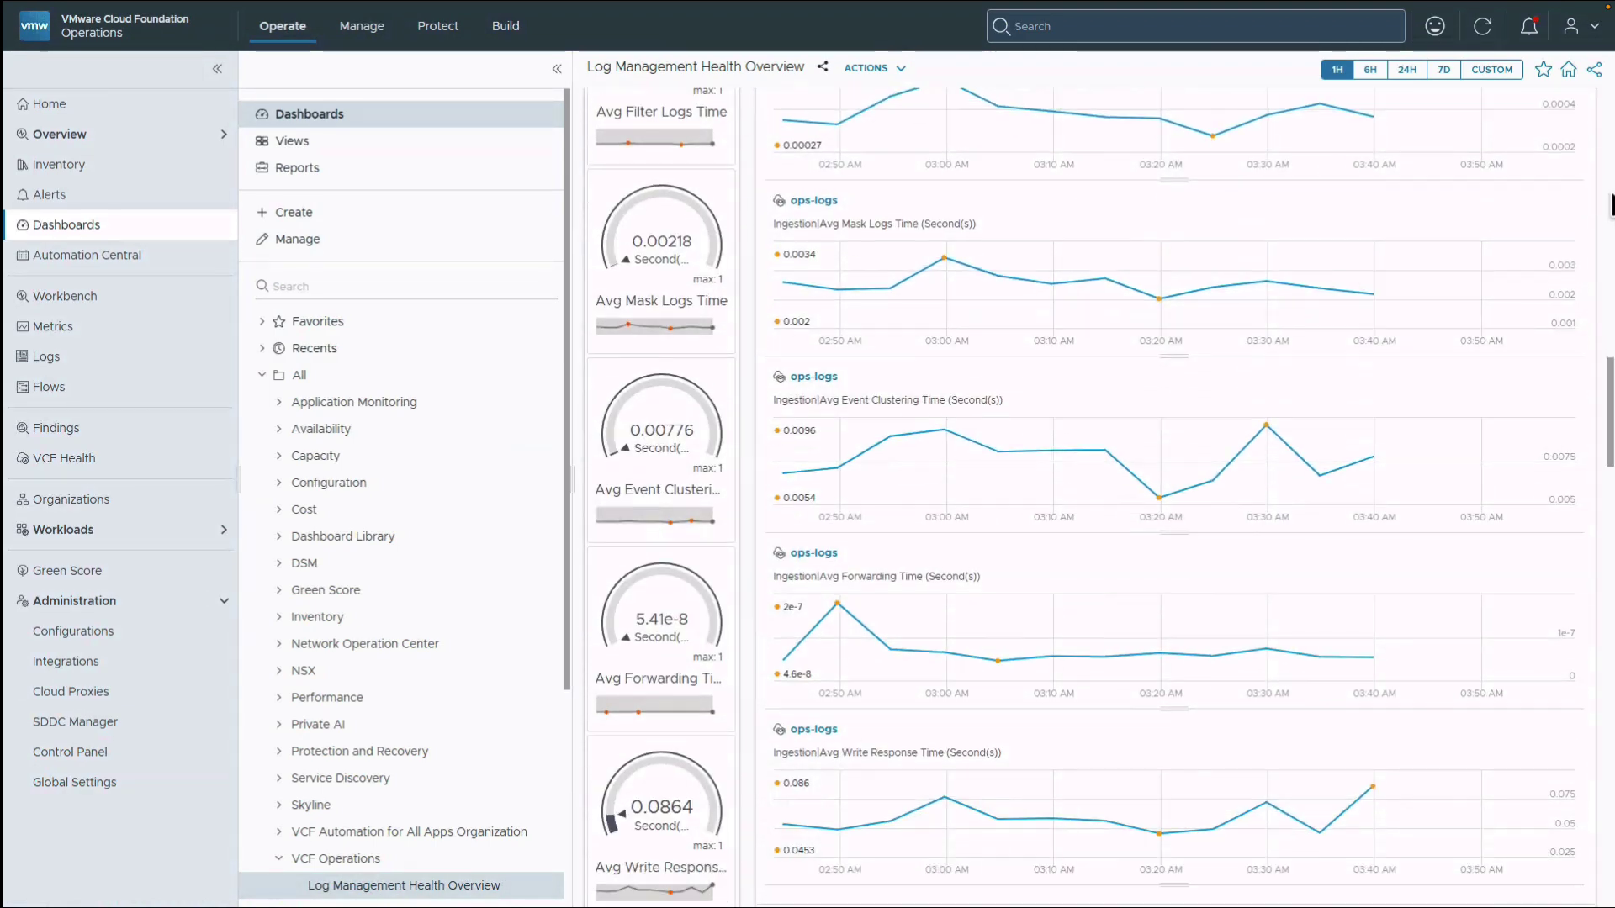
{"action": "scroll", "coordinate": [1611, 205], "scroll_direction": "down", "scroll_amount": 12}
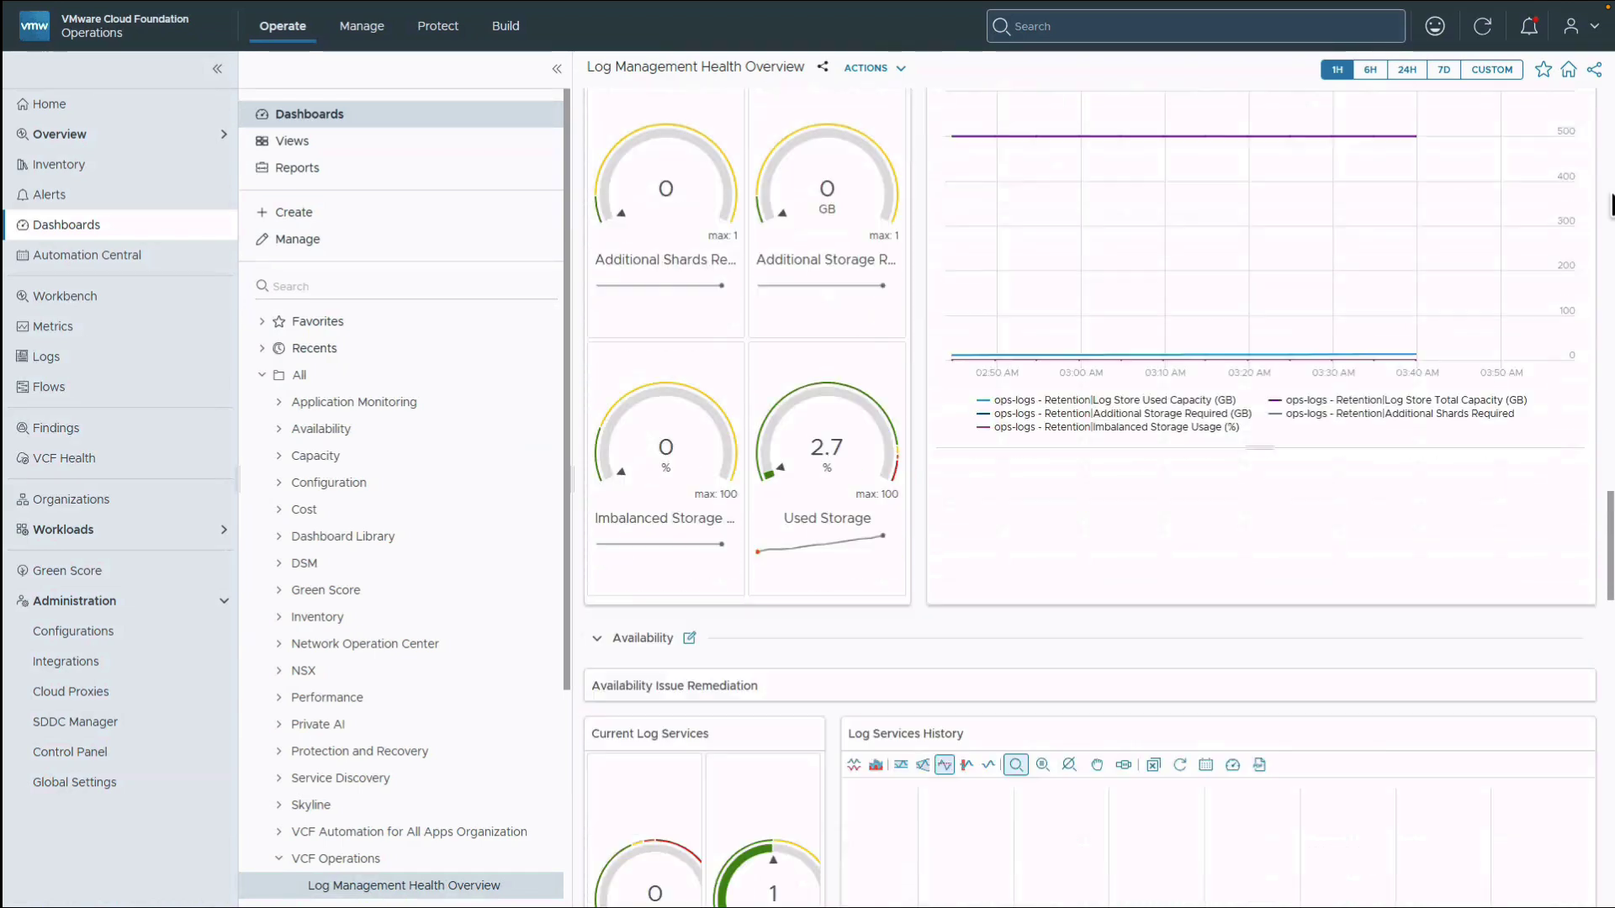
{"action": "scroll", "coordinate": [1612, 205], "scroll_direction": "down", "scroll_amount": 6}
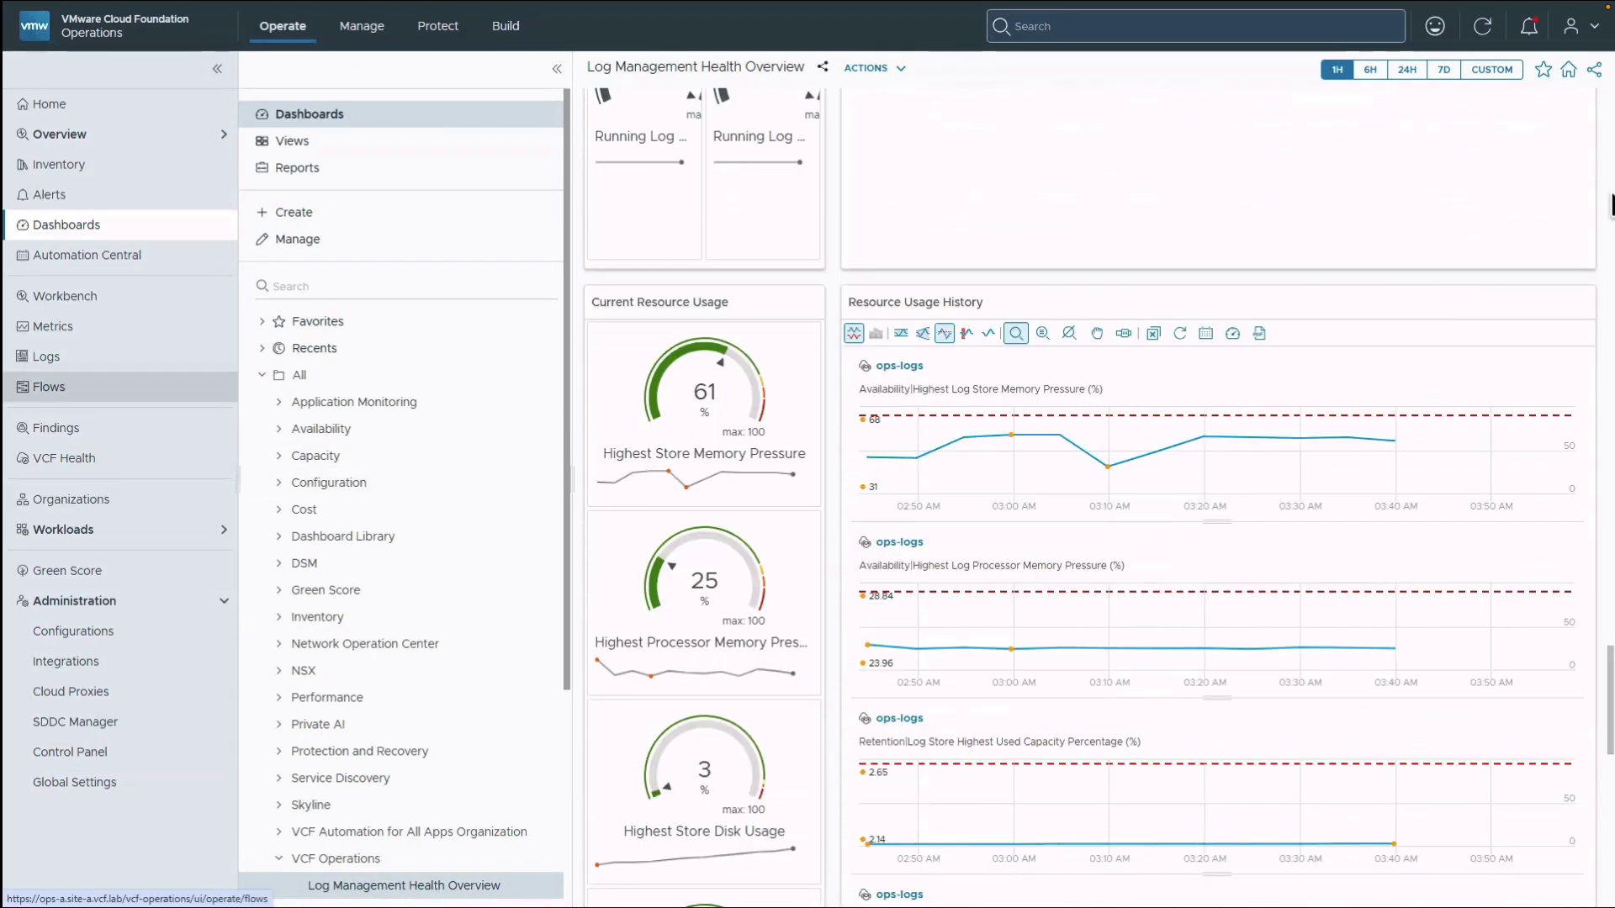
Step: Chart the sd_comp_id field in log analysis and filter the logs to sd_comp_id containing vmsp
{"action": "left_click", "coordinate": [111, 358]}
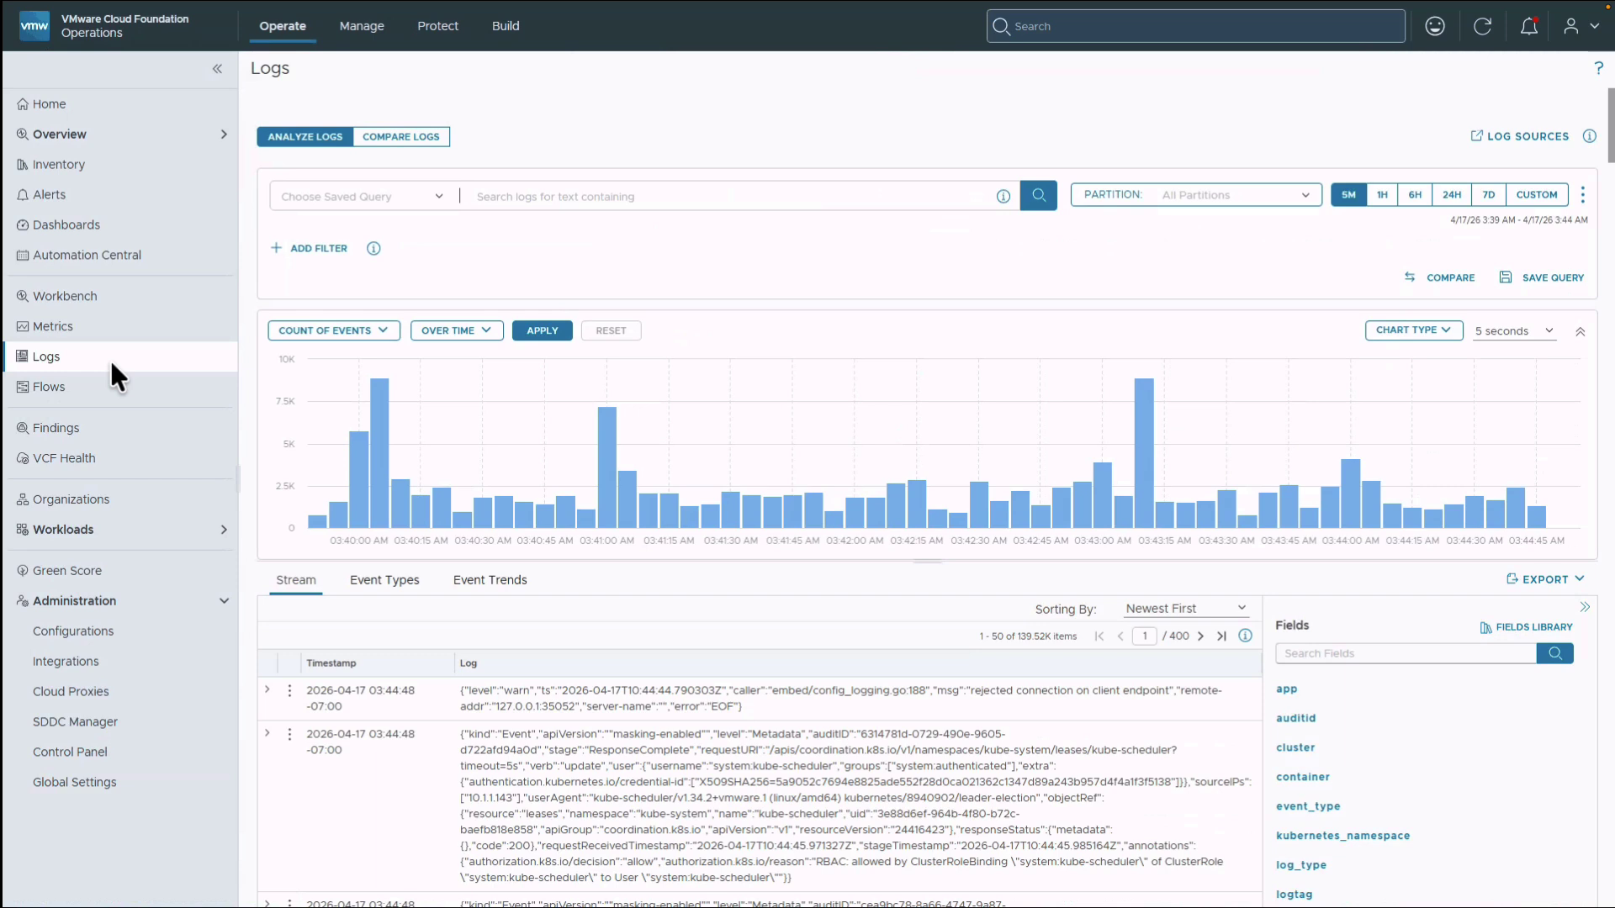
{"action": "scroll", "coordinate": [1372, 192], "scroll_direction": "down", "scroll_amount": 10}
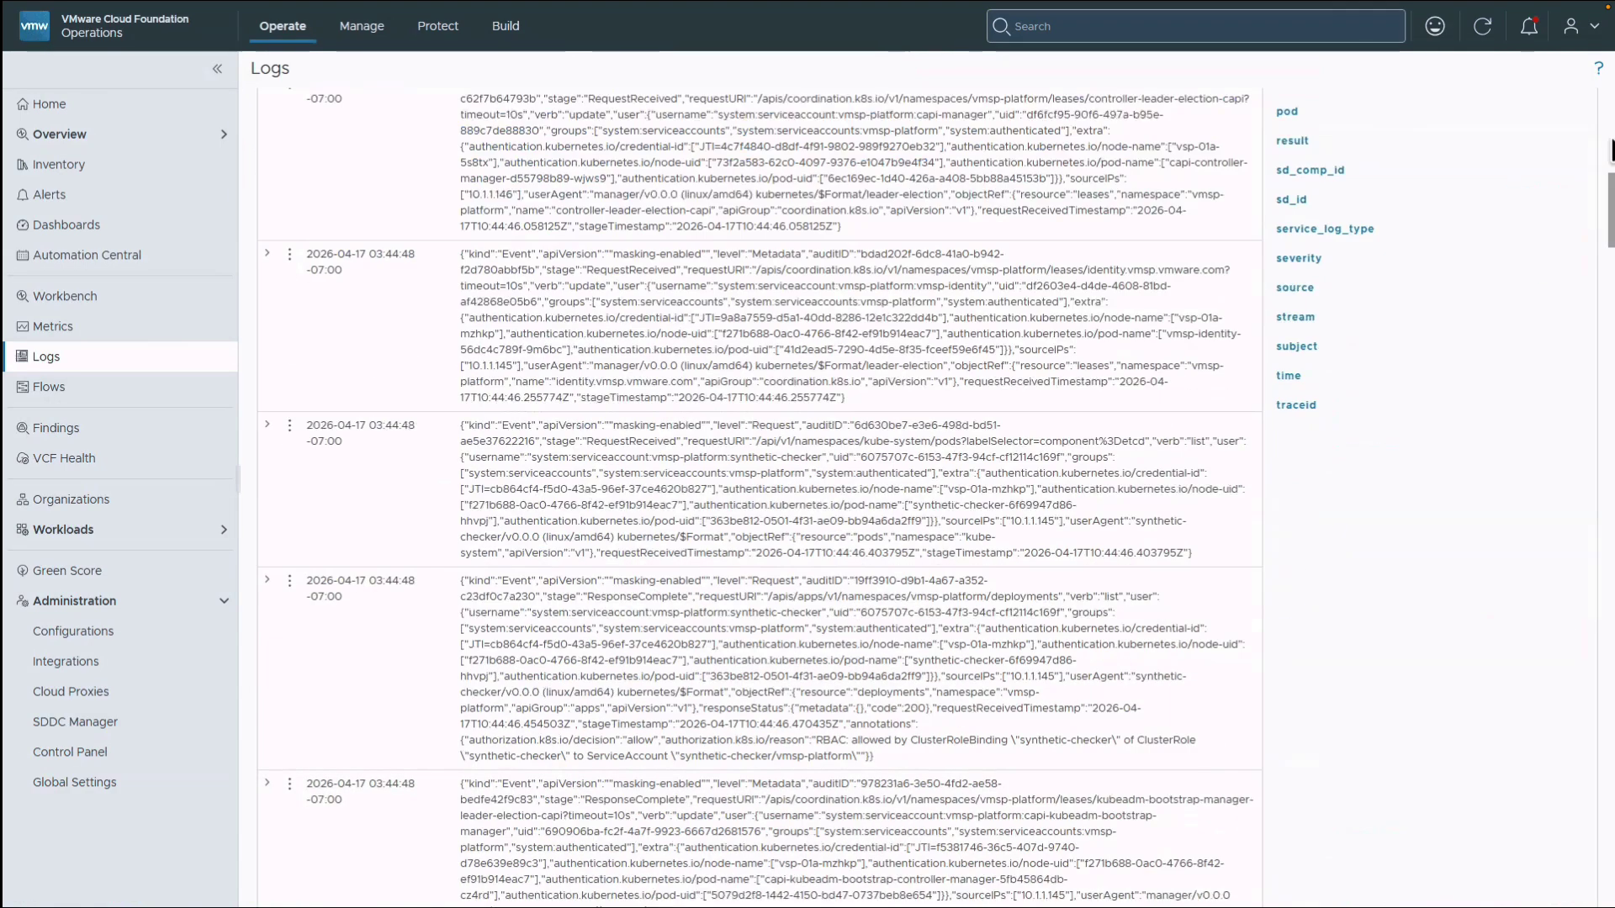
{"action": "left_click", "coordinate": [1333, 167]}
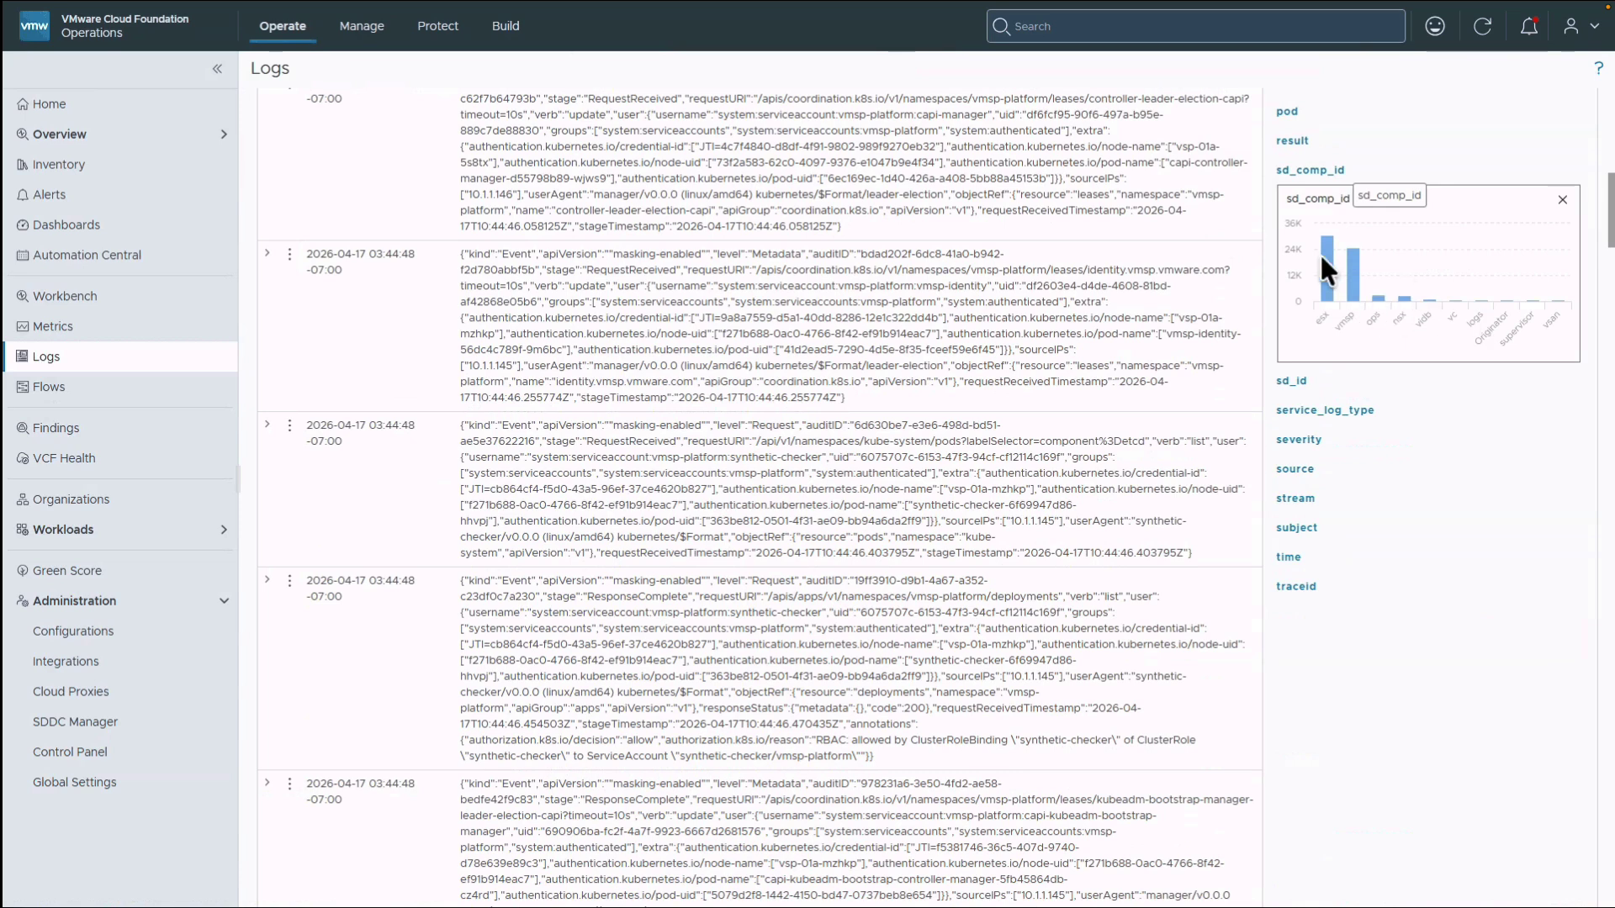
{"action": "left_click_drag", "start_coordinate": [1610, 205], "coordinate": [1610, 113]}
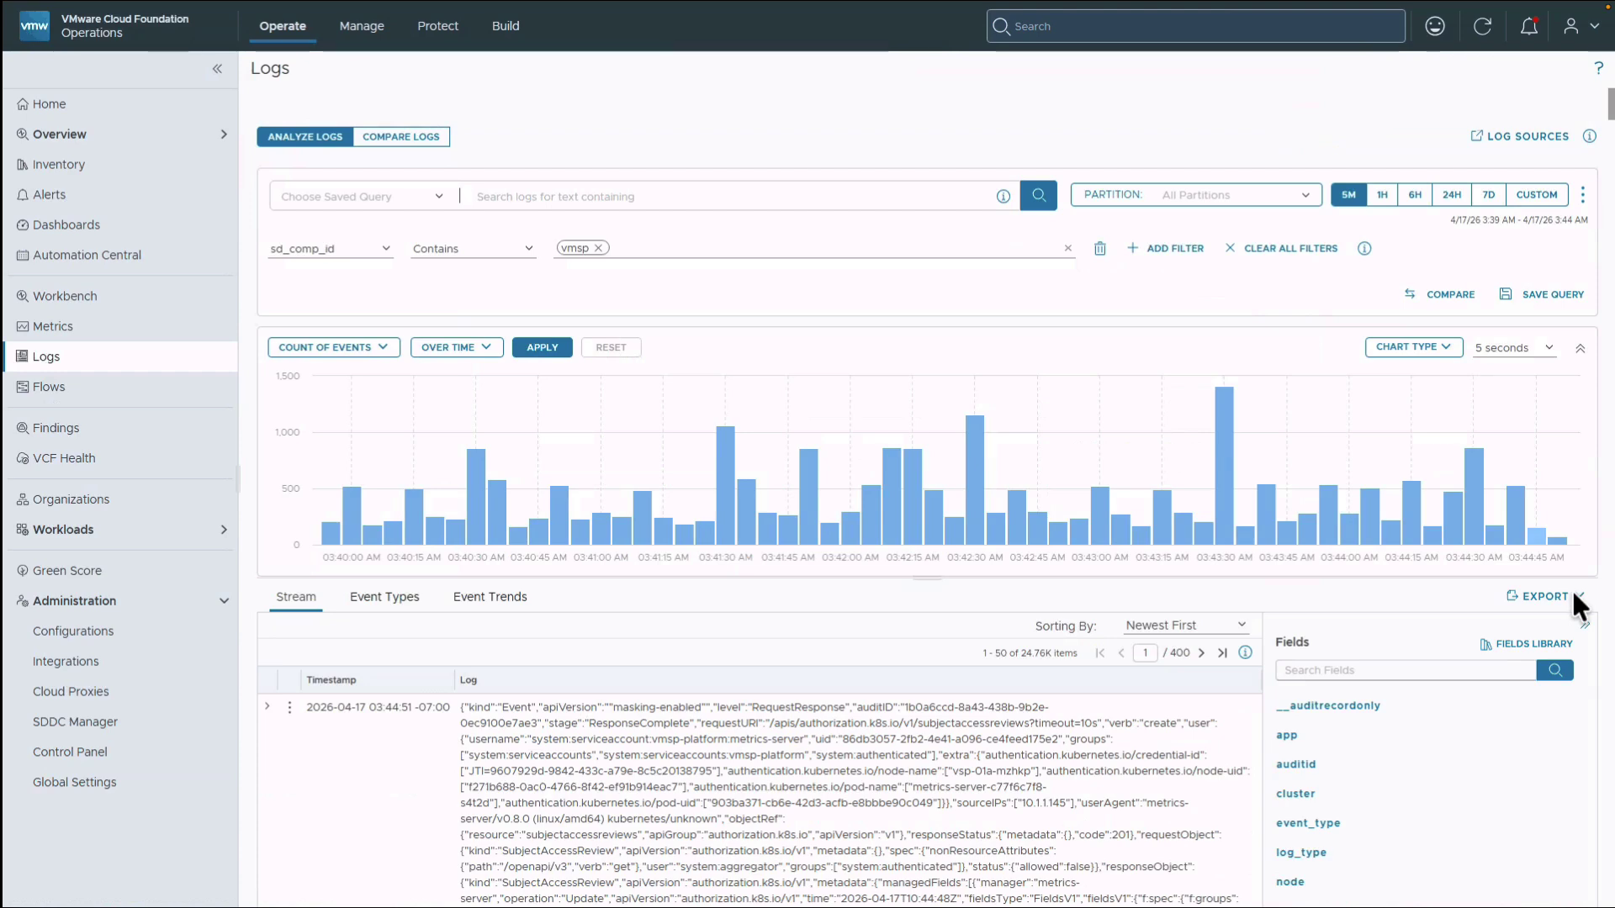
Step: Check the export location choices for exporting the filtered event results and close the dialog without exporting
{"action": "left_click", "coordinate": [1576, 599]}
{"action": "left_click", "coordinate": [1566, 646]}
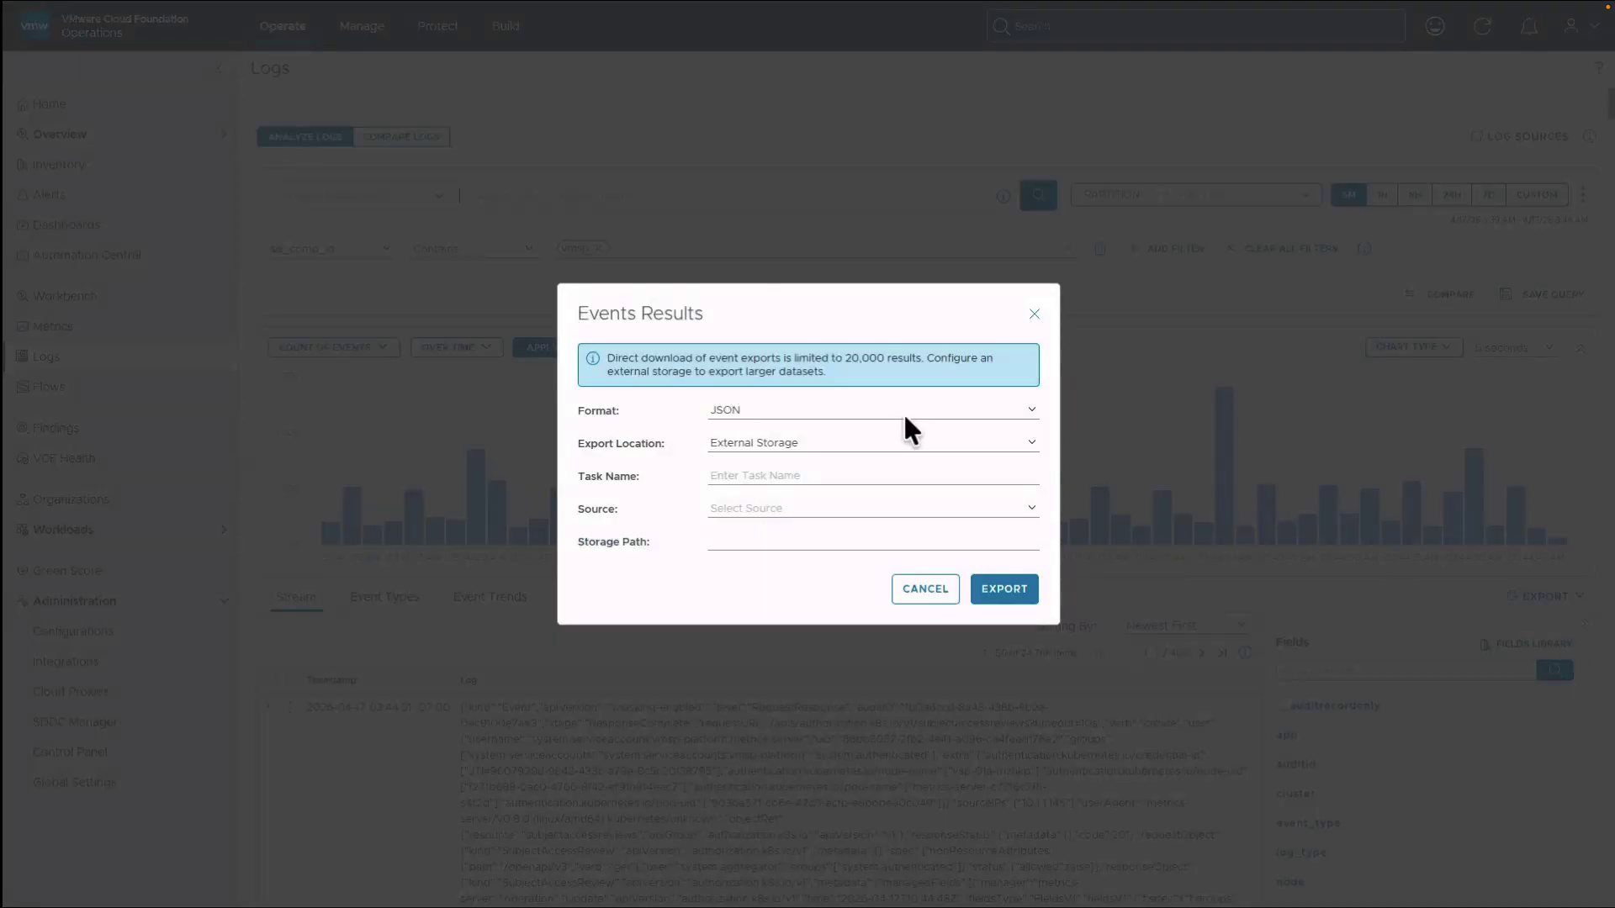
{"action": "left_click", "coordinate": [1022, 445]}
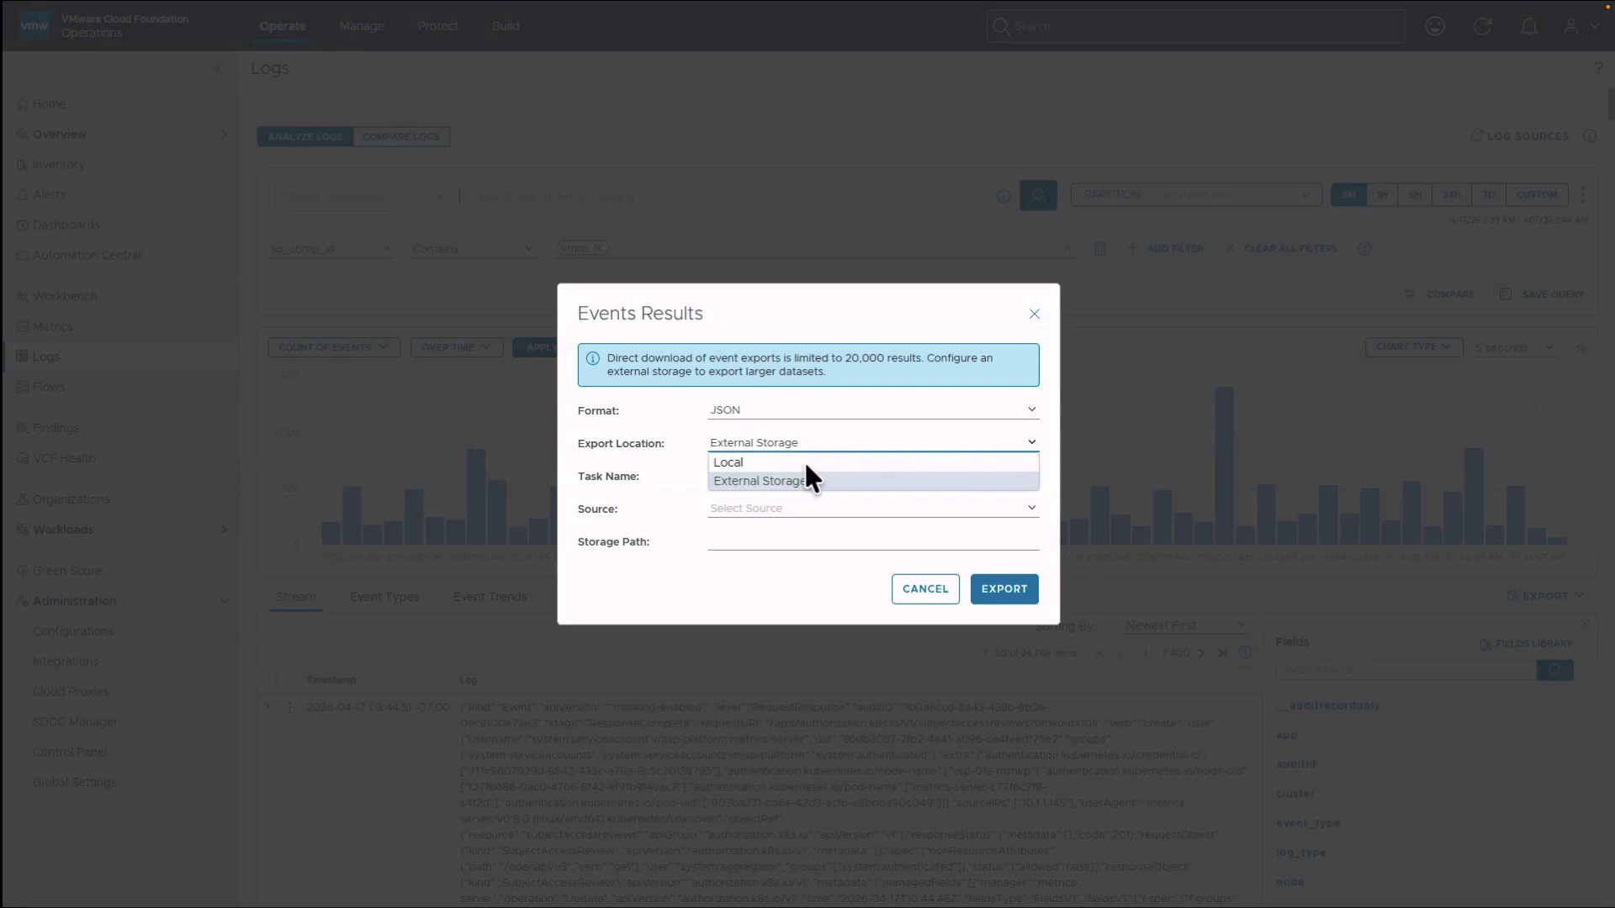
{"action": "left_click", "coordinate": [907, 592]}
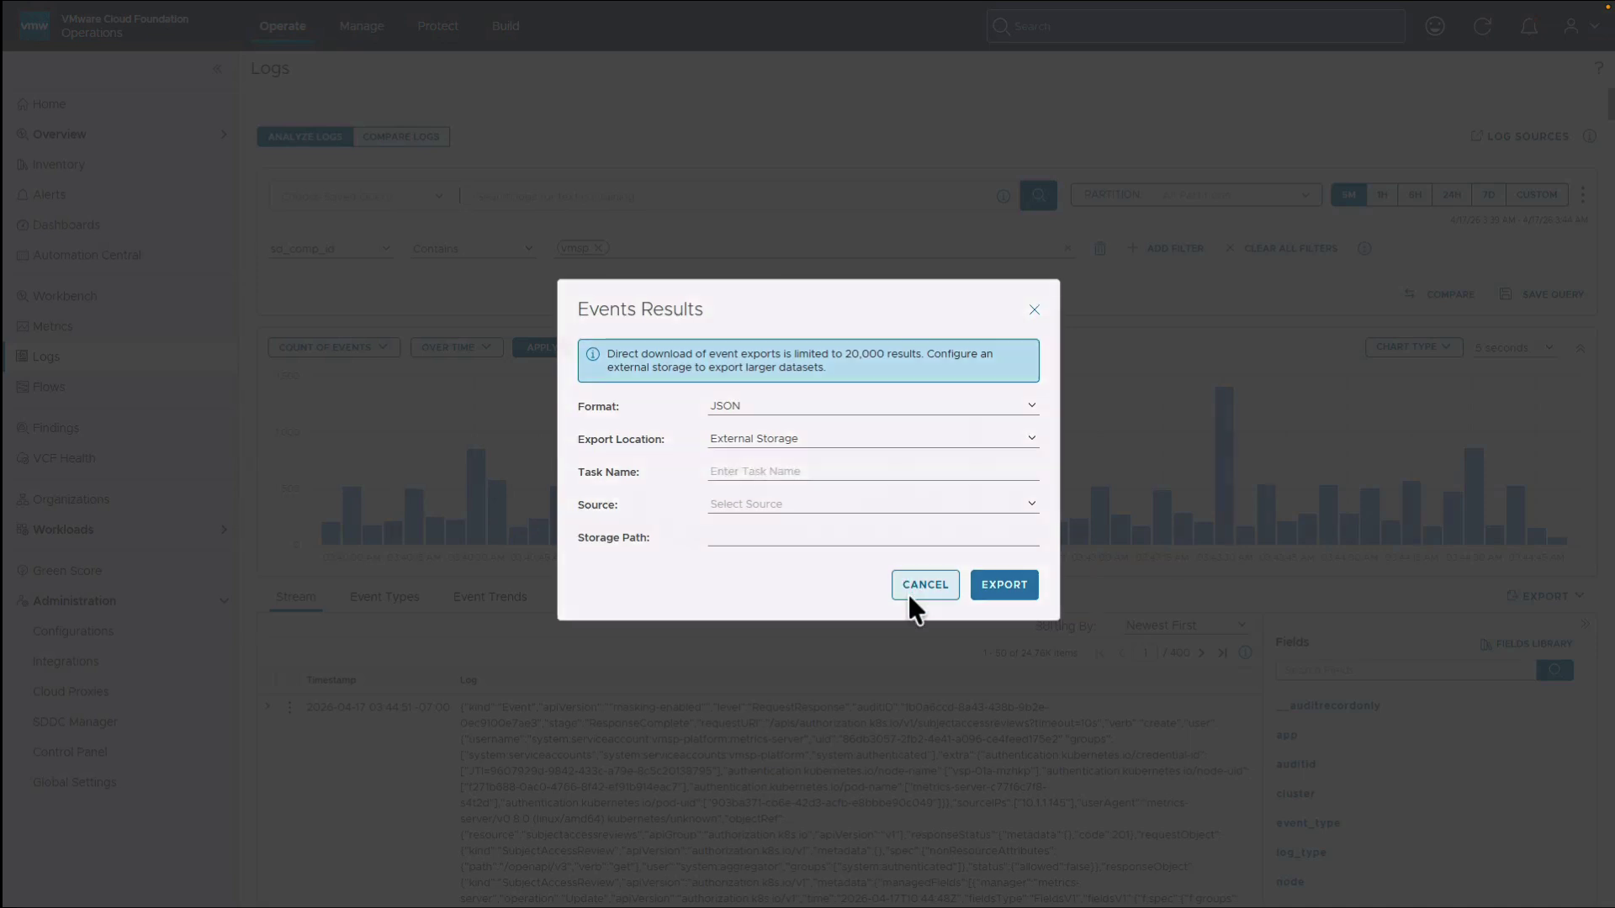
{"action": "left_click", "coordinate": [906, 593]}
Step: Open the Log Management API documentation from the Developer Center's APIs & SDKs page
{"action": "left_click", "coordinate": [506, 26]}
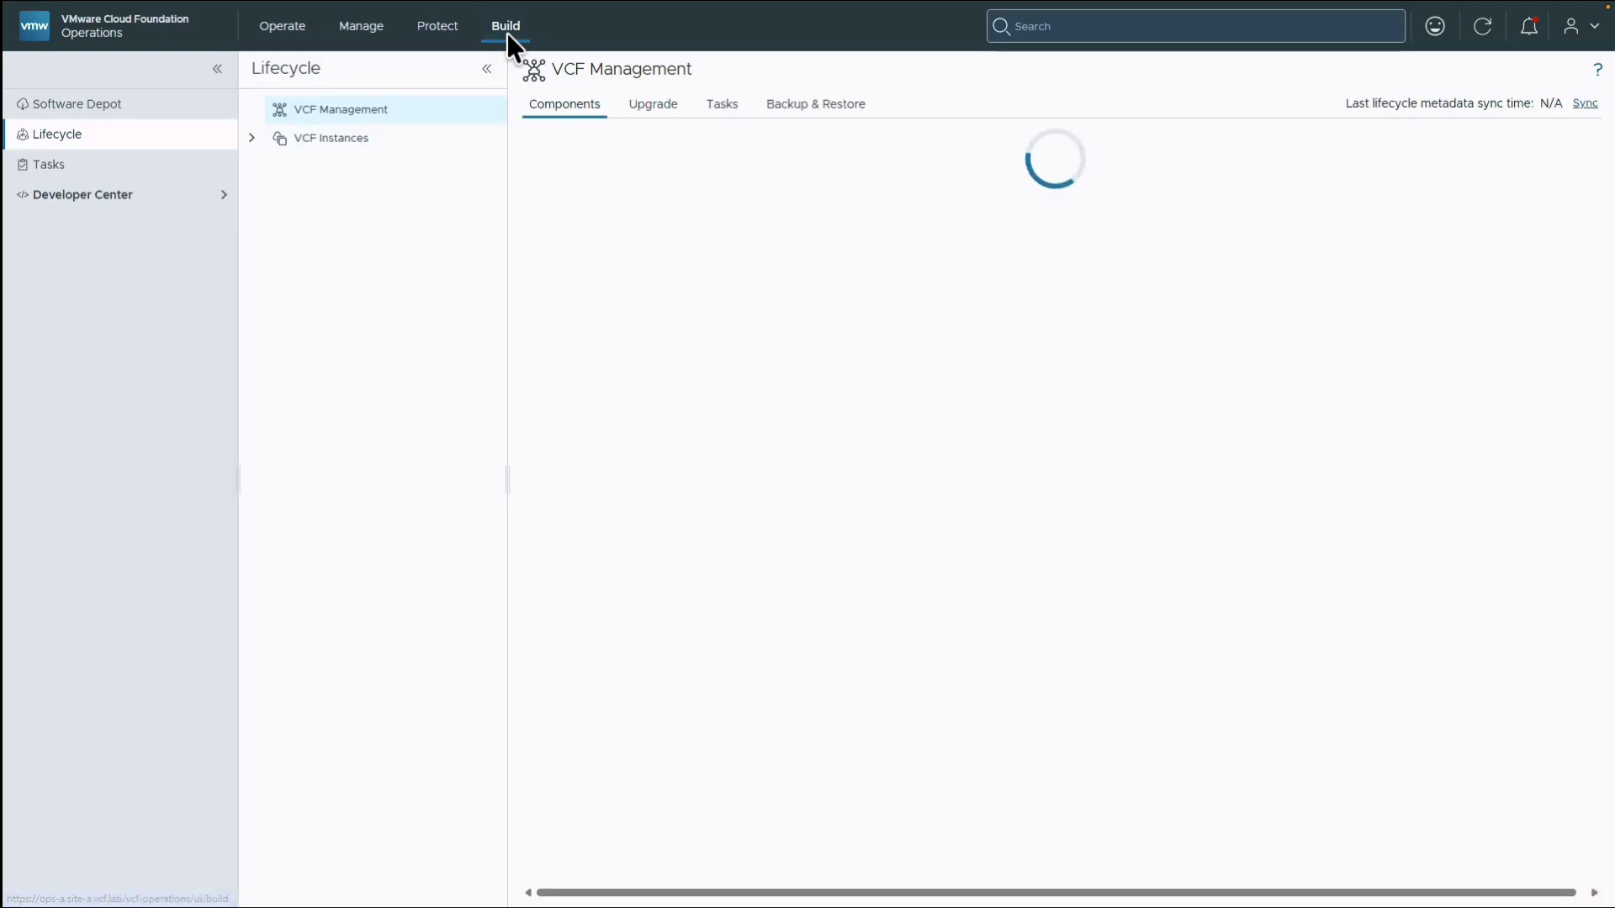
{"action": "left_click", "coordinate": [203, 192]}
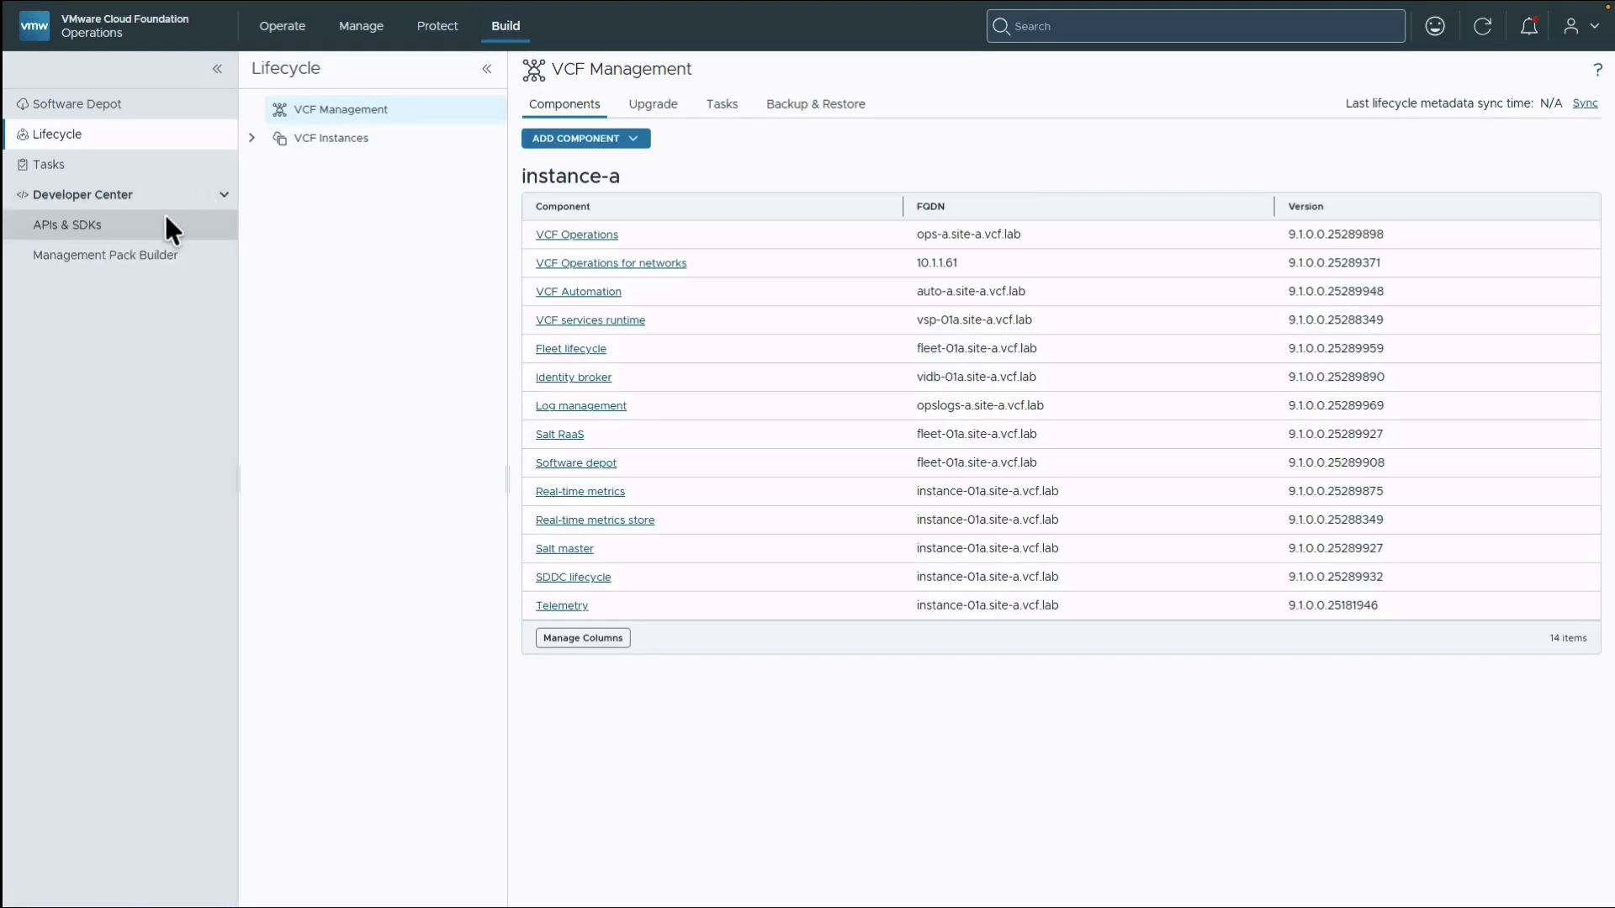
{"action": "left_click", "coordinate": [160, 225]}
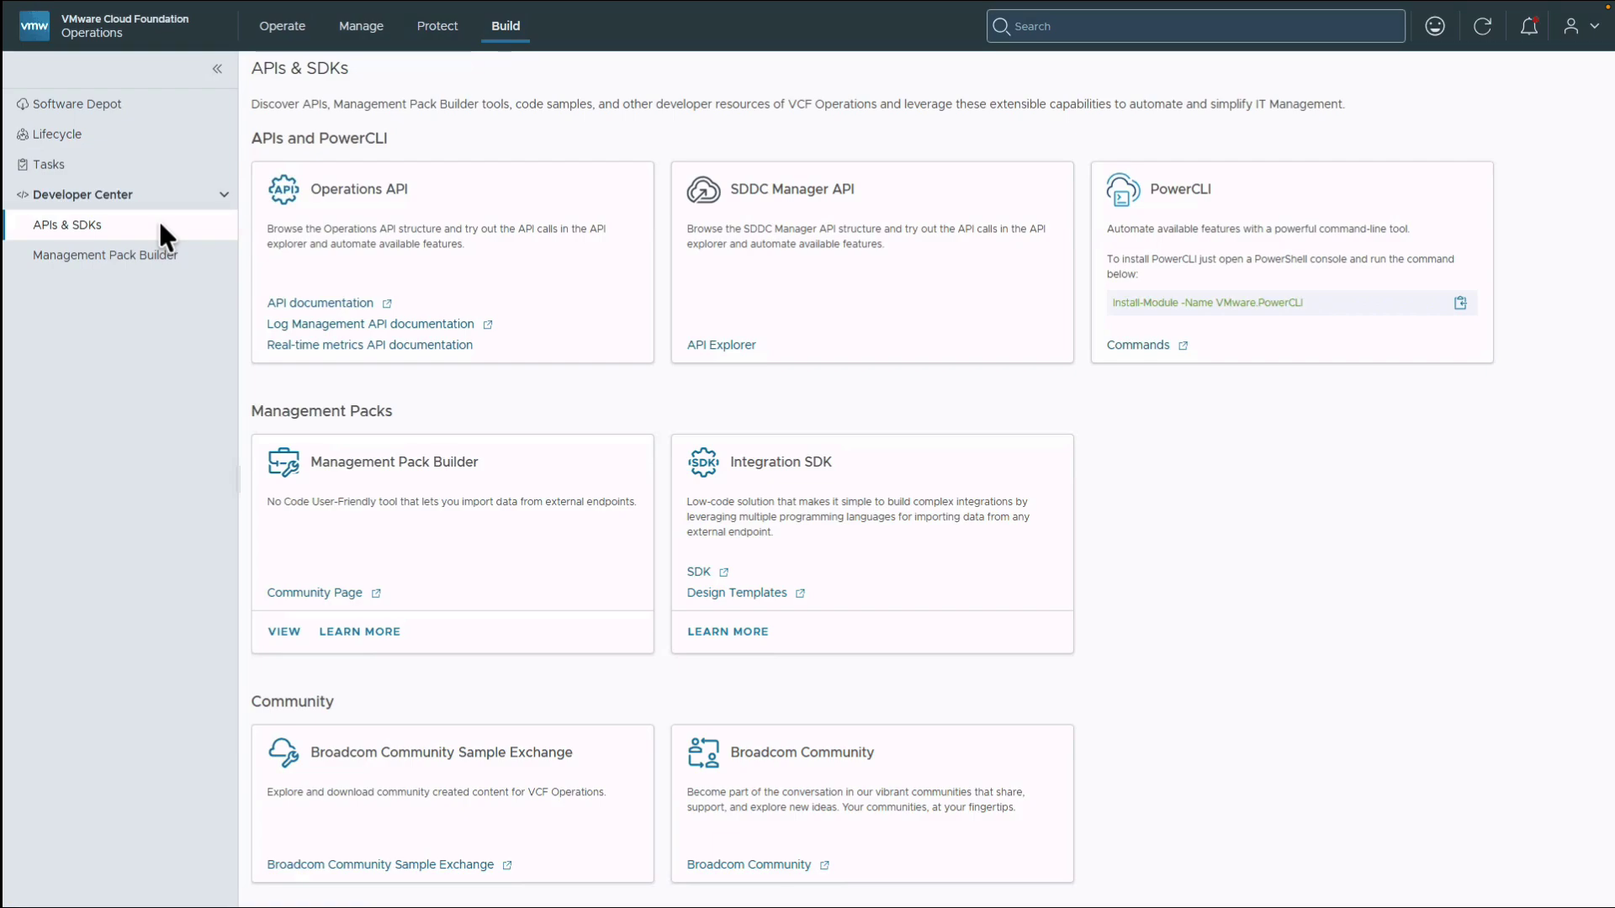
{"action": "left_click", "coordinate": [345, 325]}
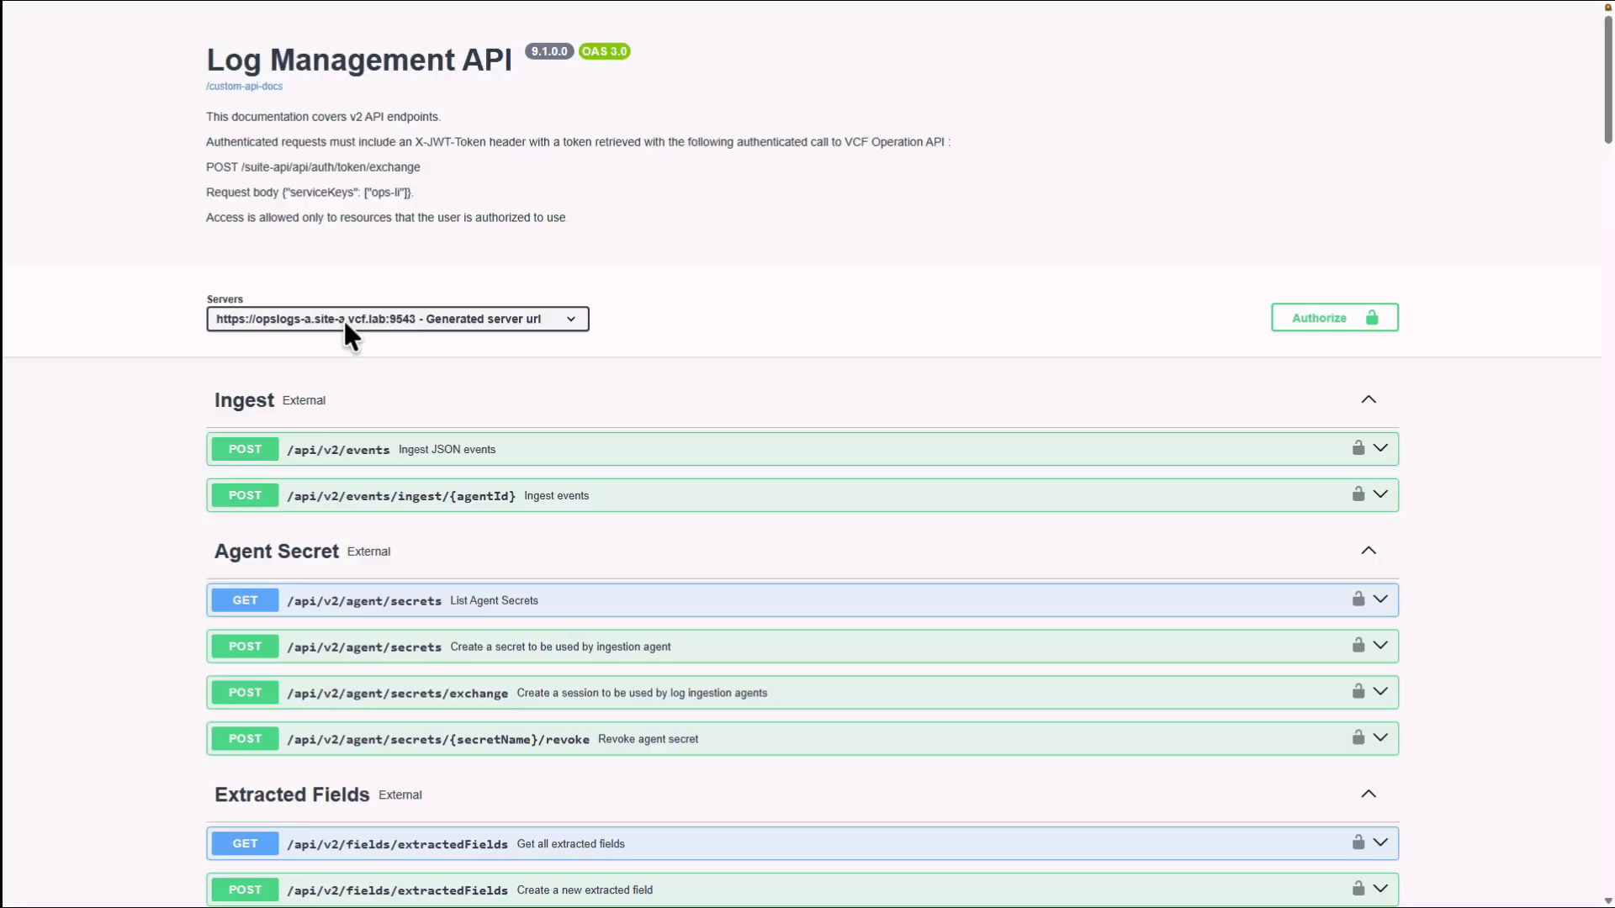